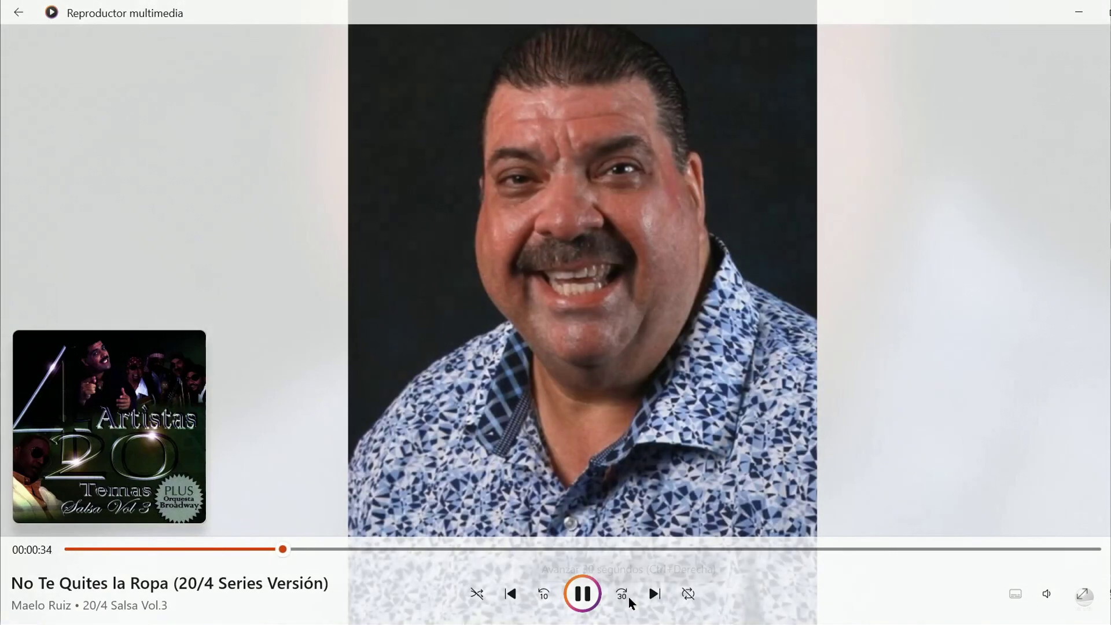
Skip forward two tracks in the media player's queue.
click(653, 597)
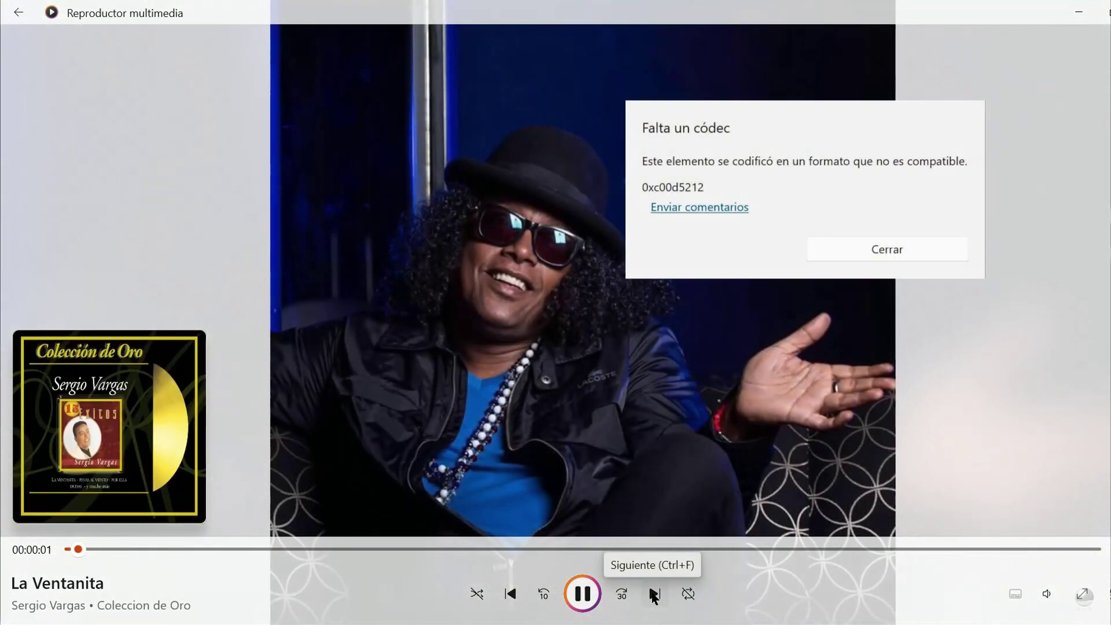
click(654, 595)
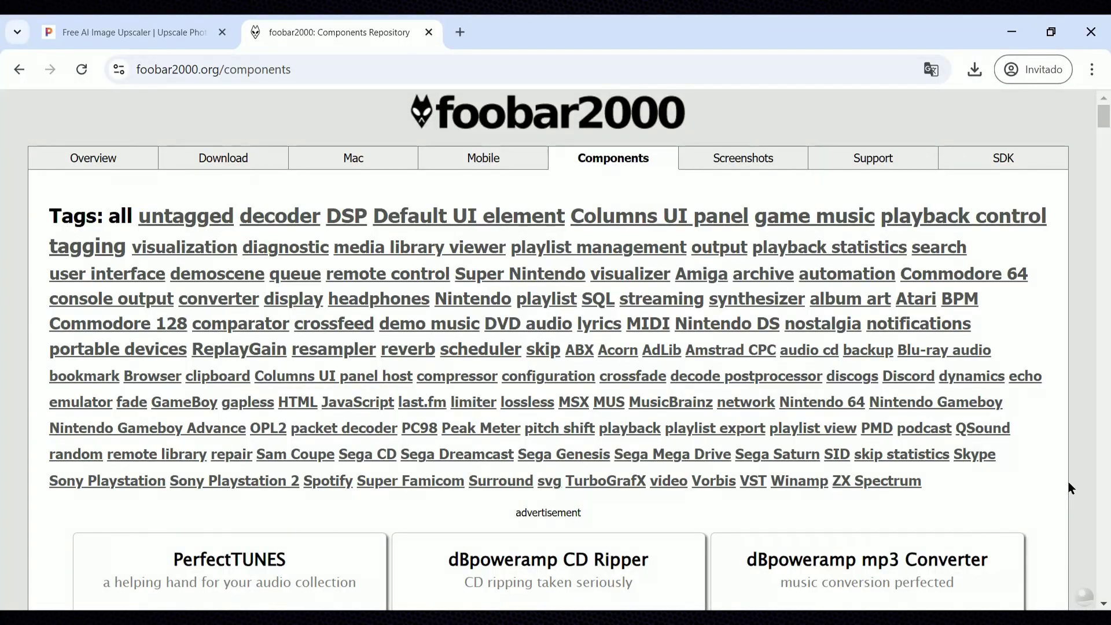
Switch to the browser and look through the components listed in the foobar2000 Components Repository.
scroll(1069, 483, down, 7)
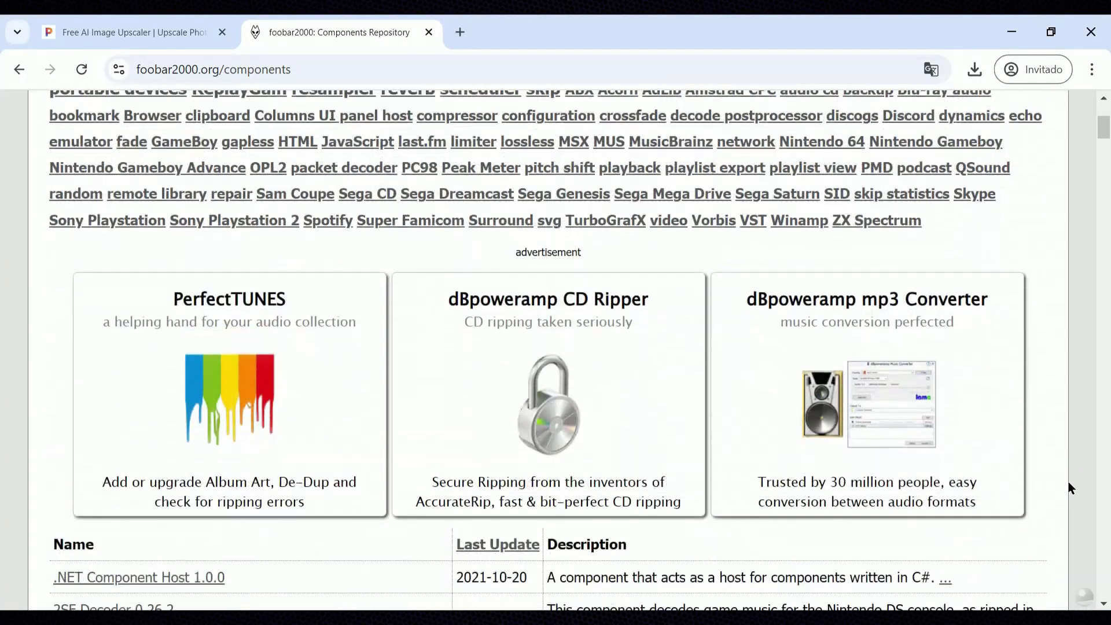
scroll(1069, 482, down, 4)
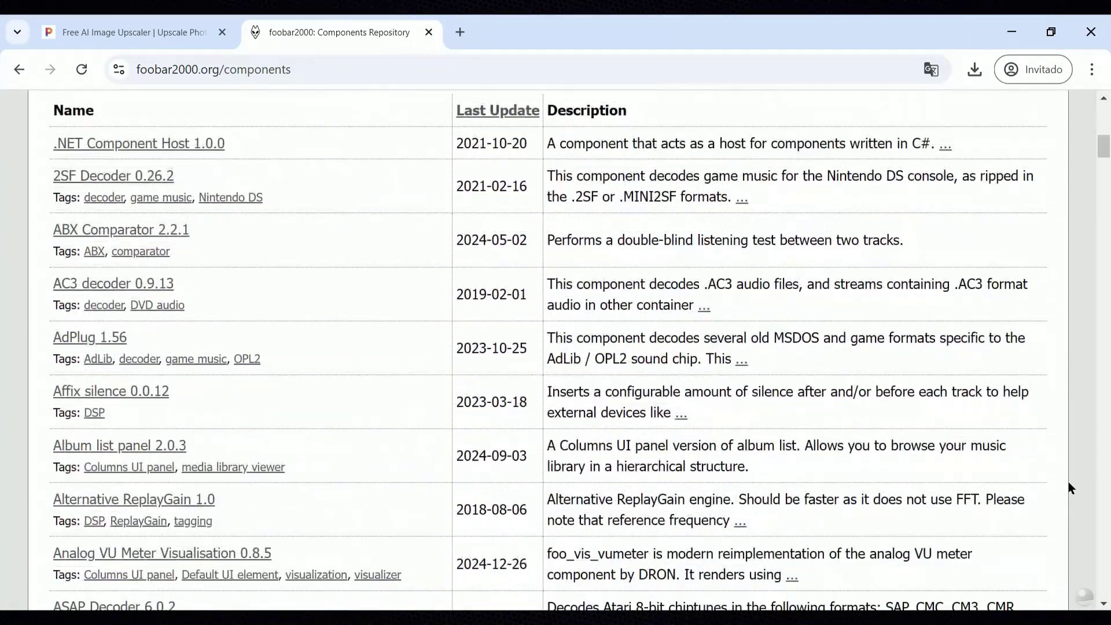
scroll(1067, 480, down, 15)
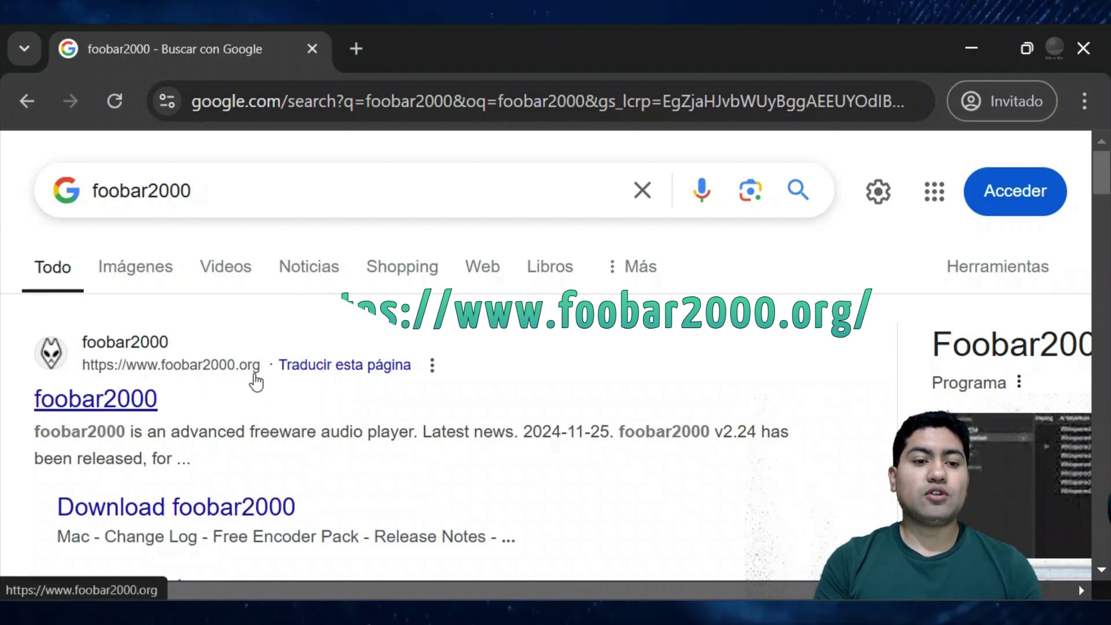
Open the official foobar2000 website from the search results and download the 64-bit build of the latest stable version, v2.24.1.
click(147, 411)
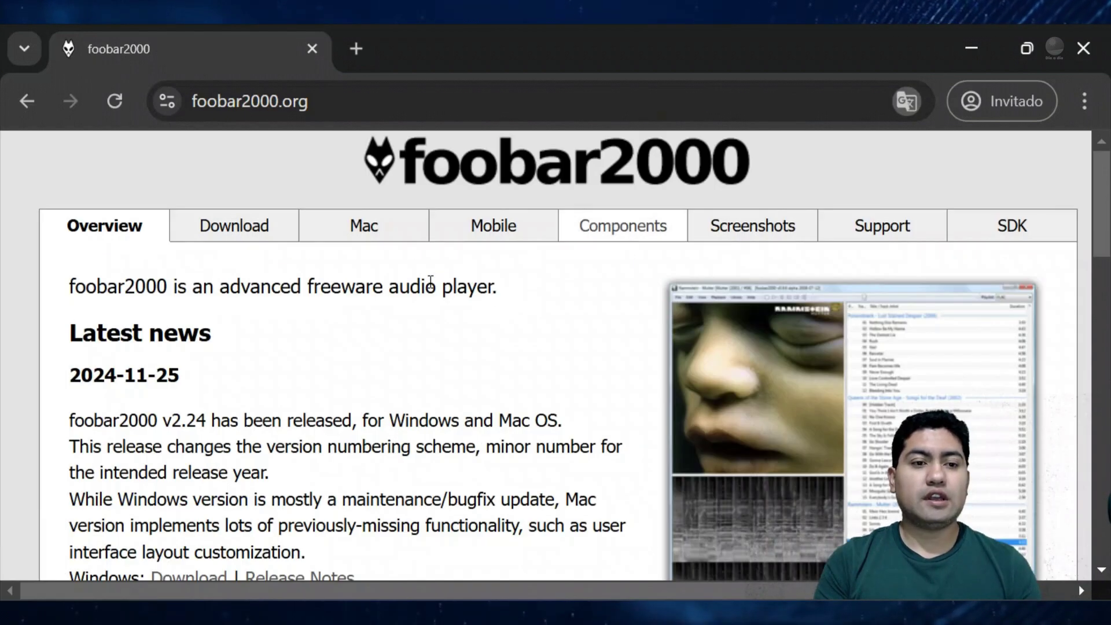
click(258, 227)
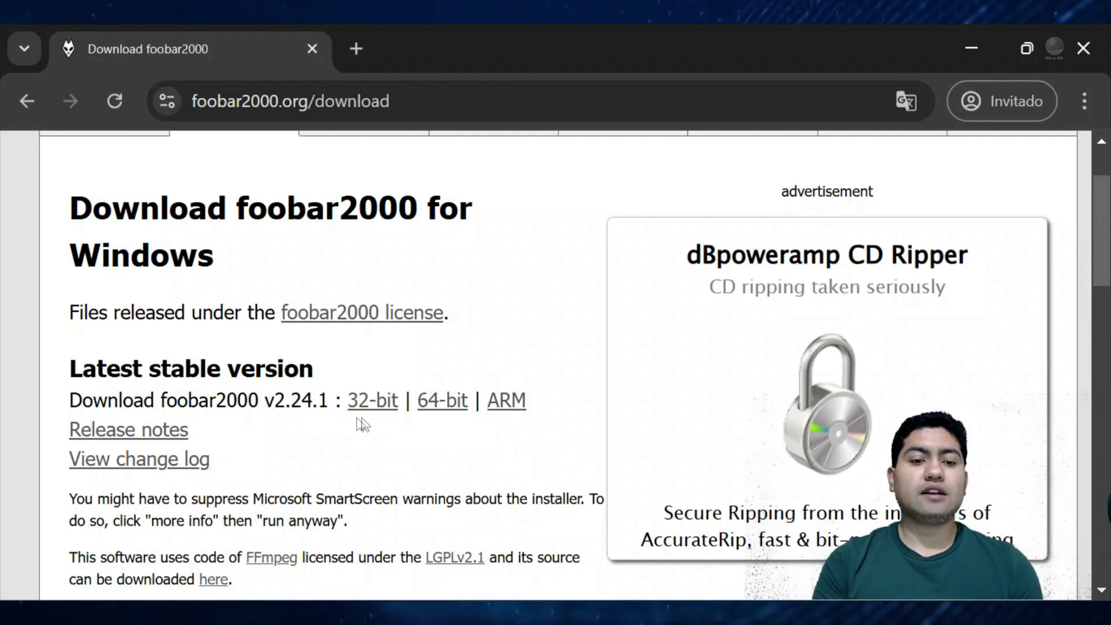
click(444, 412)
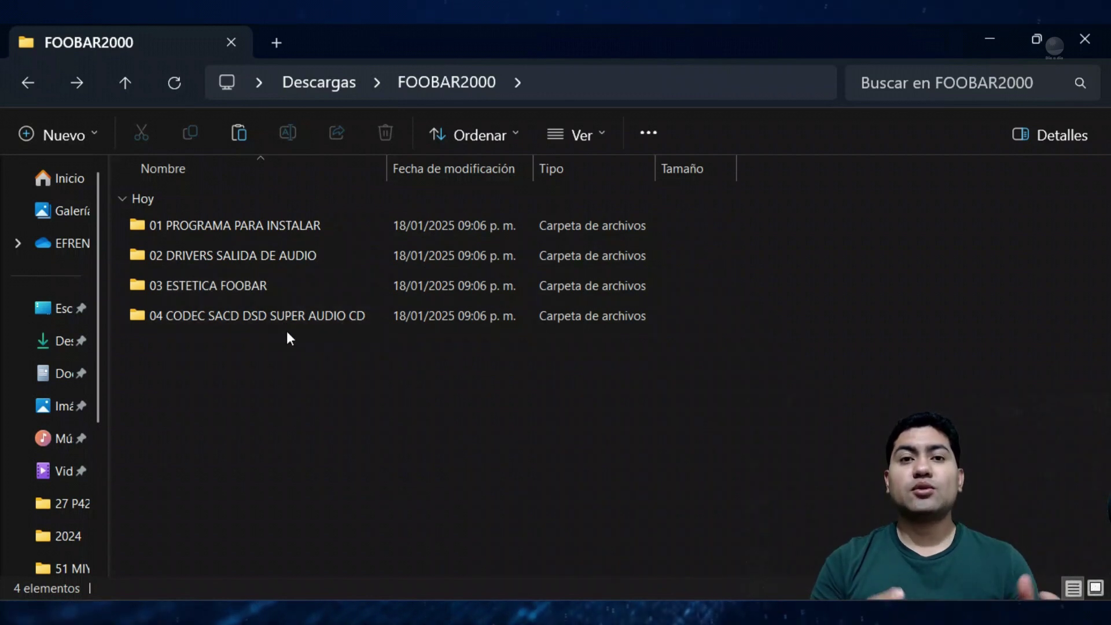
Run the foobar2000_v2.1.5 installer from the 01 PROGRAMA PARA INSTALAR folder as administrator.
double_click(249, 235)
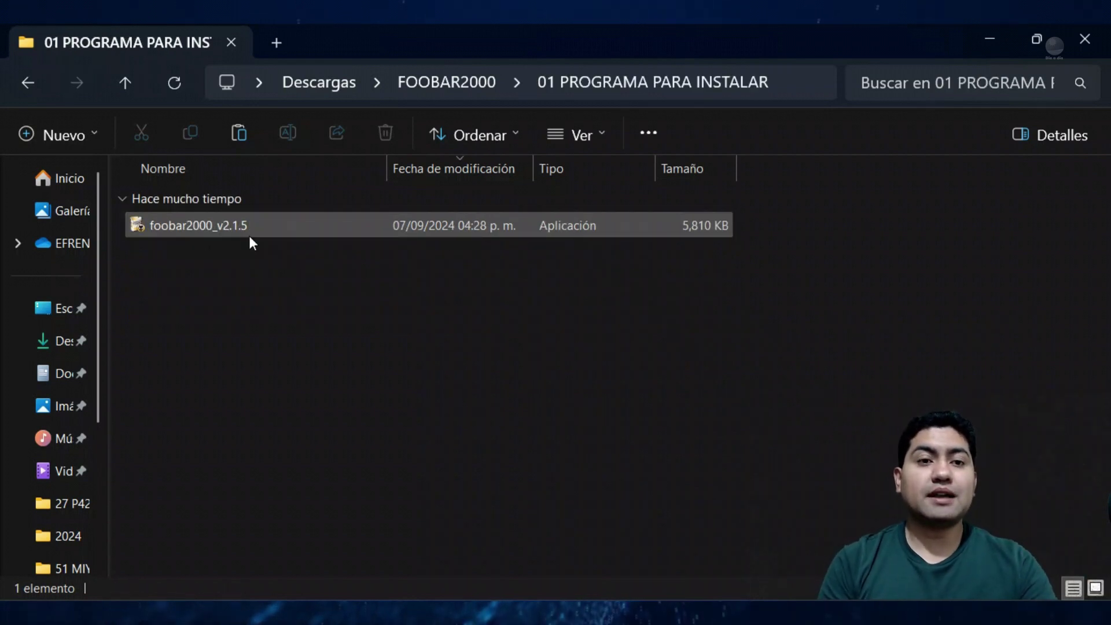
right_click(203, 220)
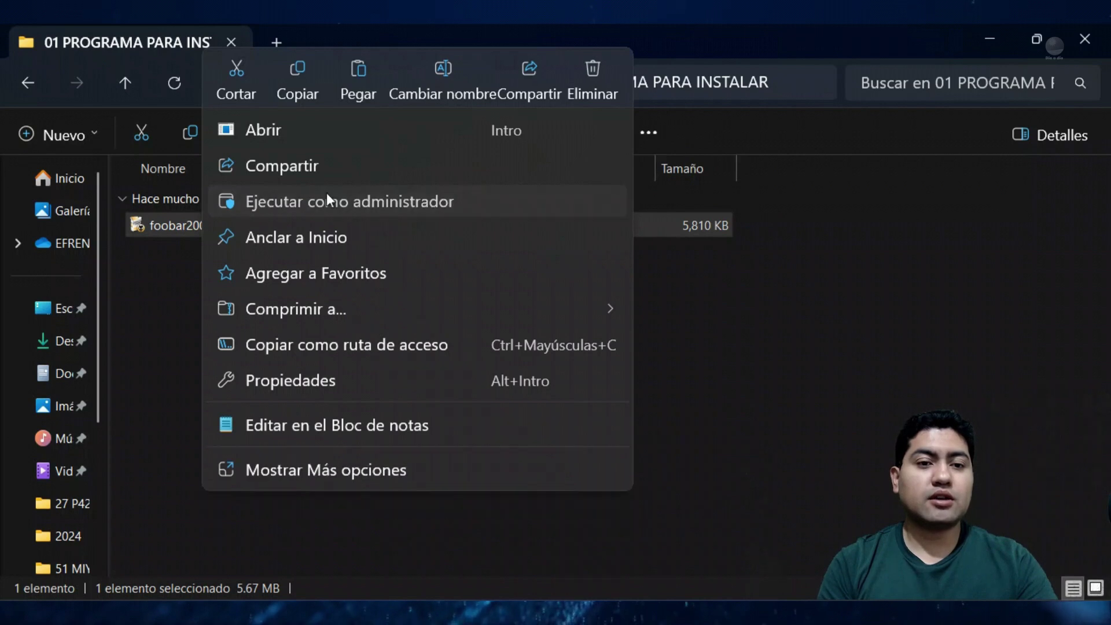
click(326, 197)
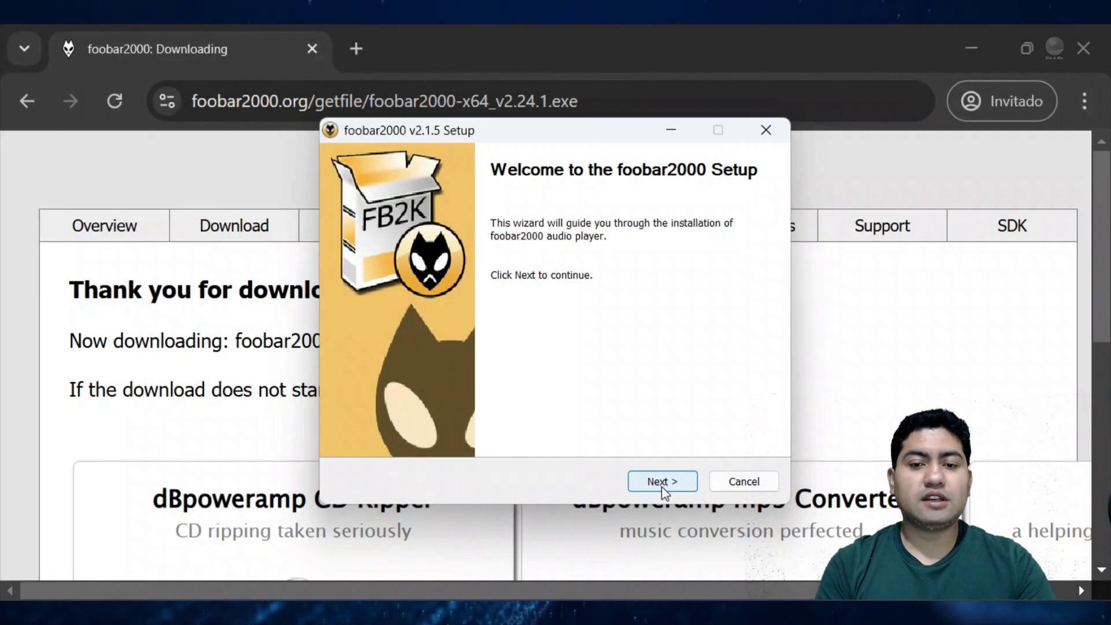
Install foobar2000 as a standard installation in the default folder with the Full component set, and launch it on completion.
click(660, 482)
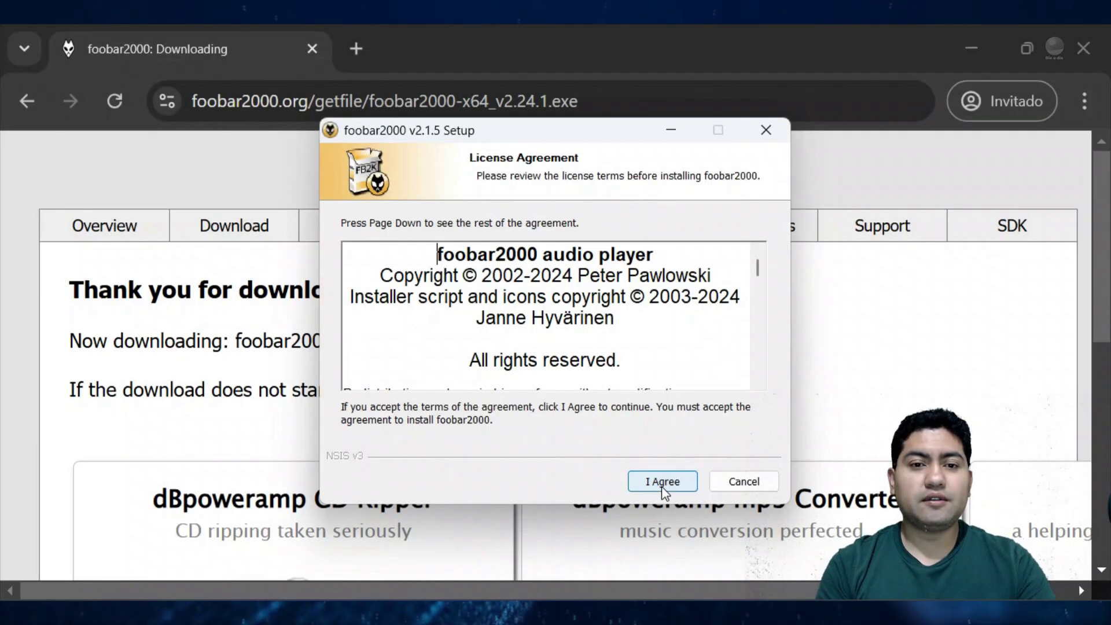
click(662, 482)
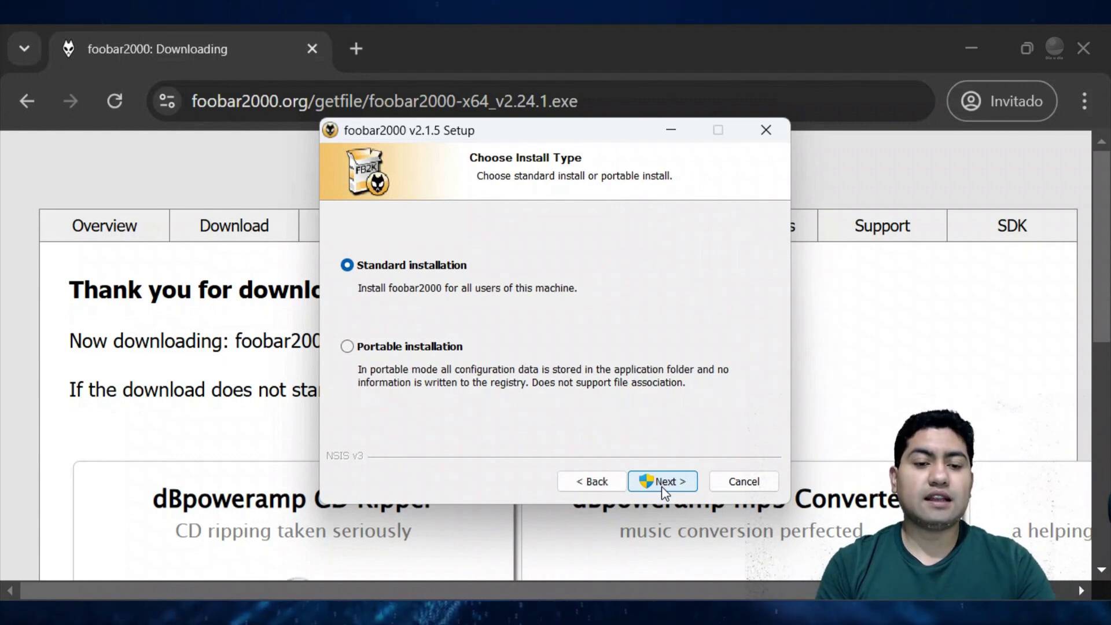
click(663, 484)
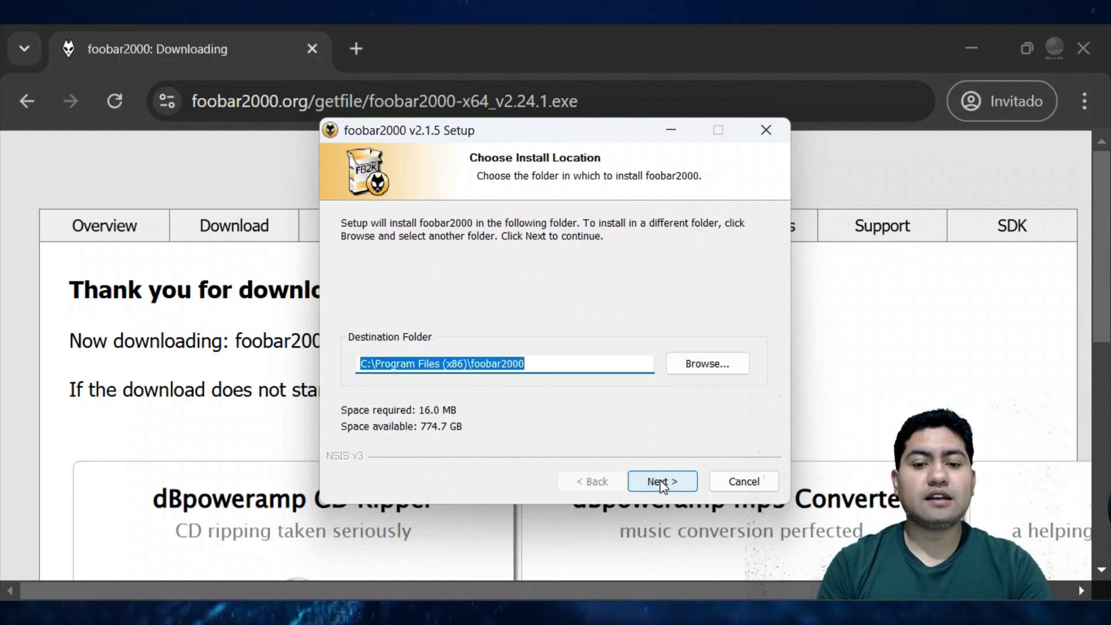
click(663, 483)
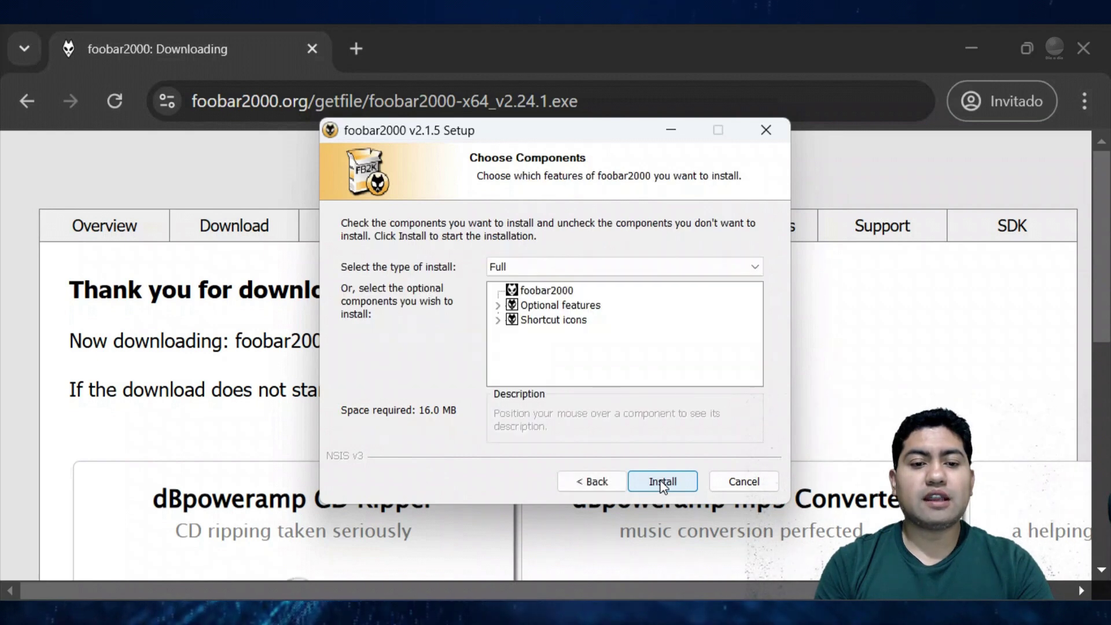
click(663, 483)
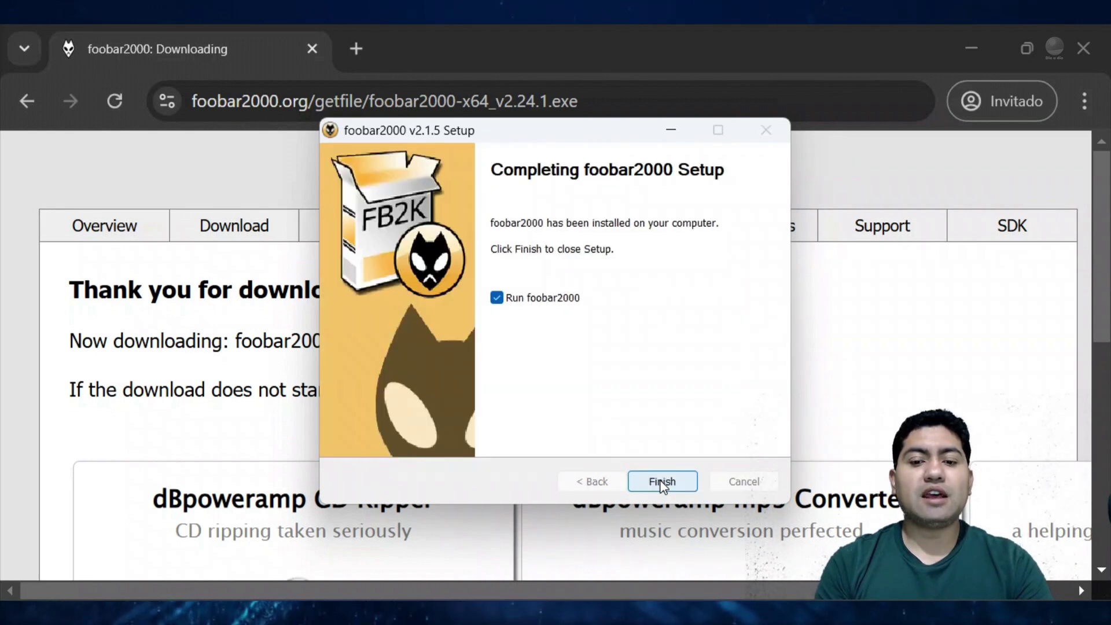
click(662, 483)
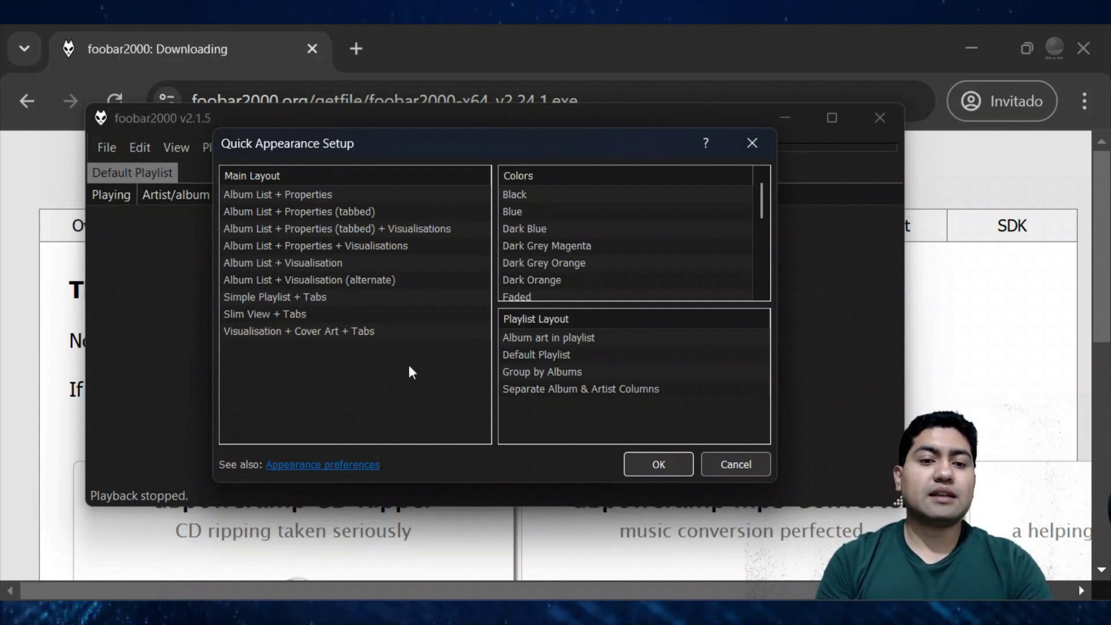
Apply the Album List + Properties + Visualisations layout with Dark Grey Orange colors and Default Playlist, and maximize the player window.
click(382, 246)
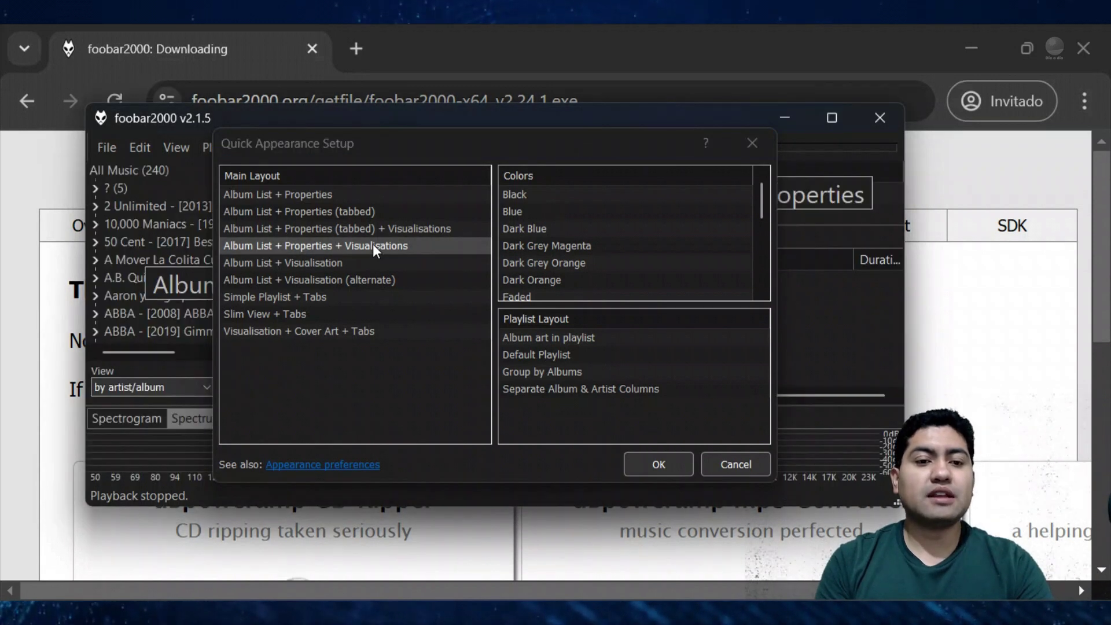
click(538, 265)
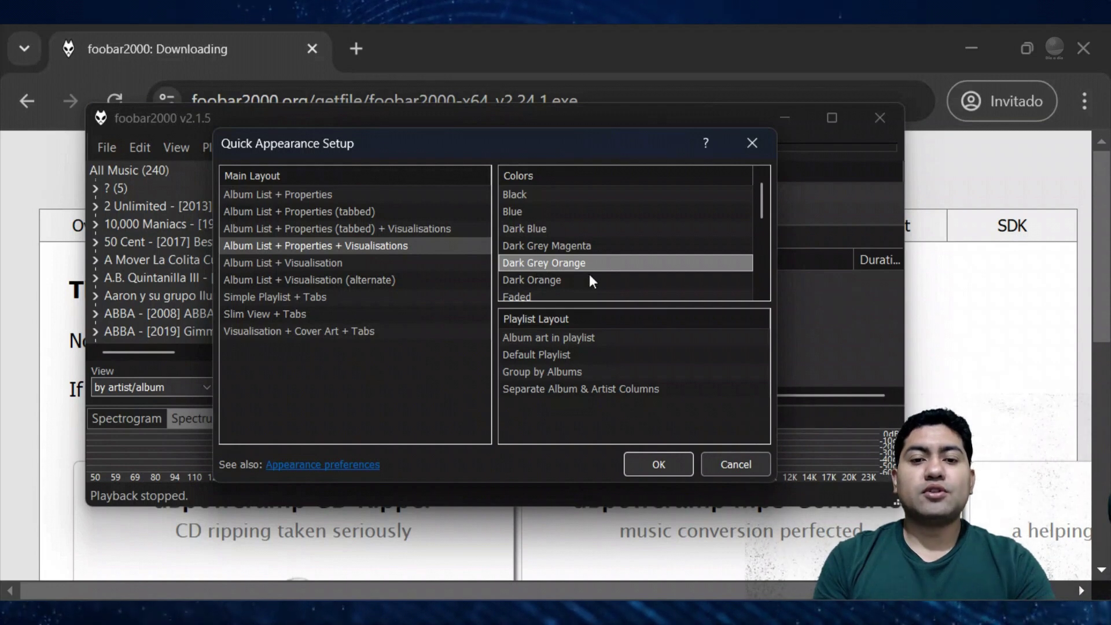
click(555, 356)
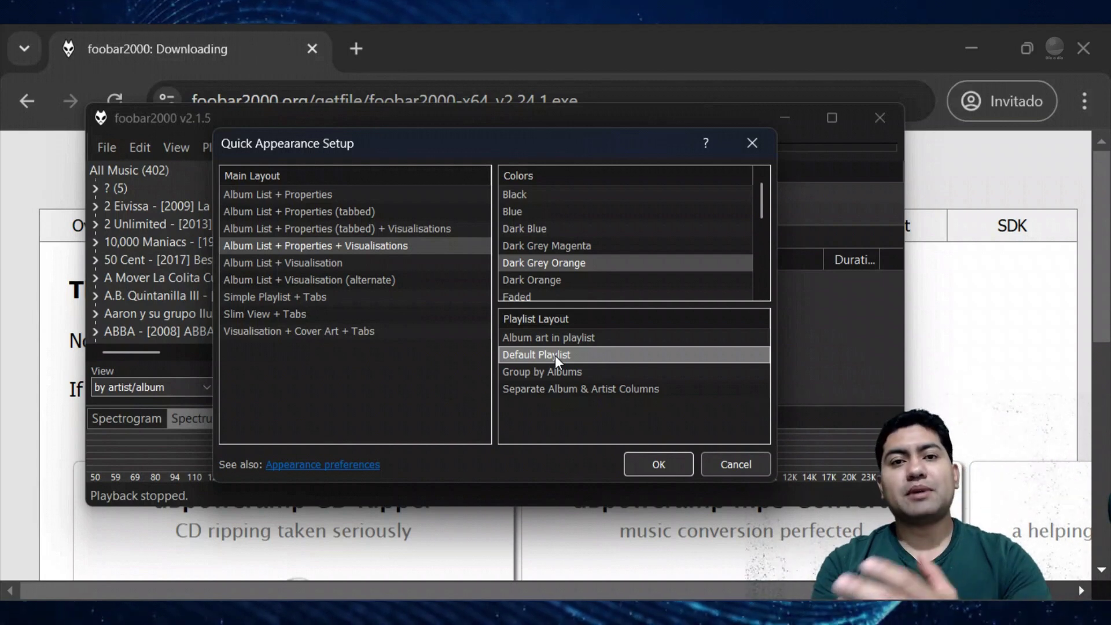
click(639, 462)
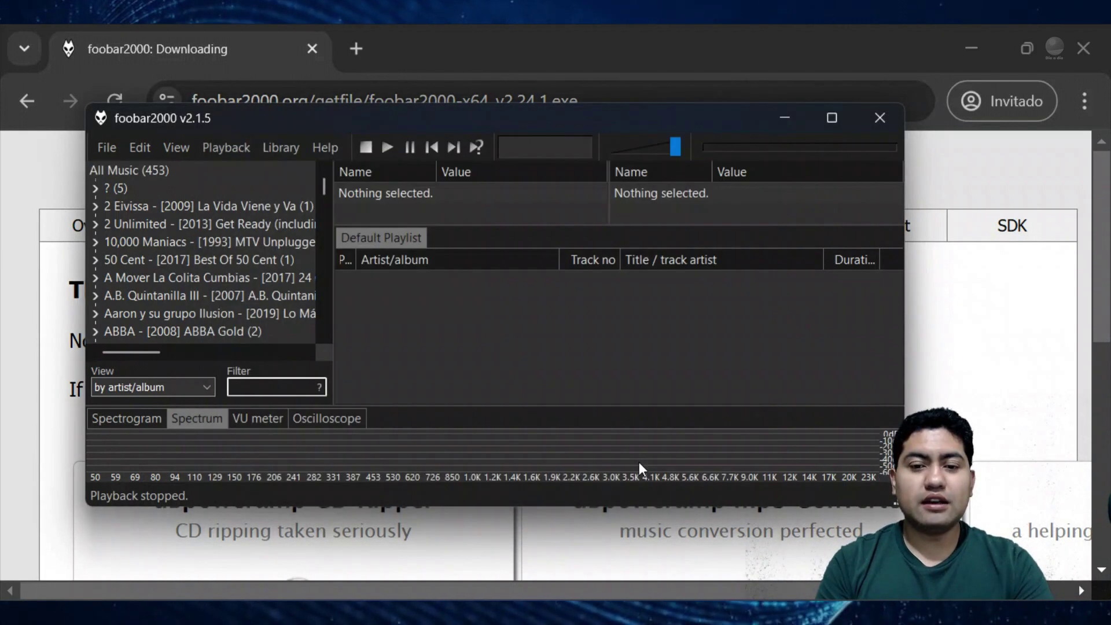
key(super+Up)
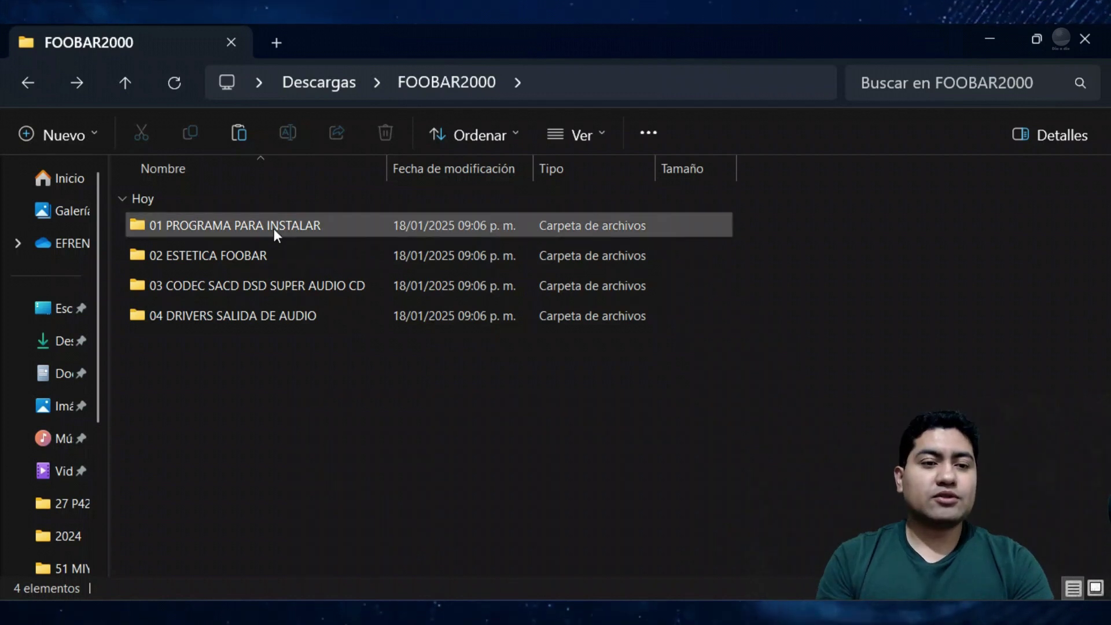
Open the 02 ESTETICA FOOBAR folder and select the Diseño propio foobar 01 theme file.
mouse_move(266, 242)
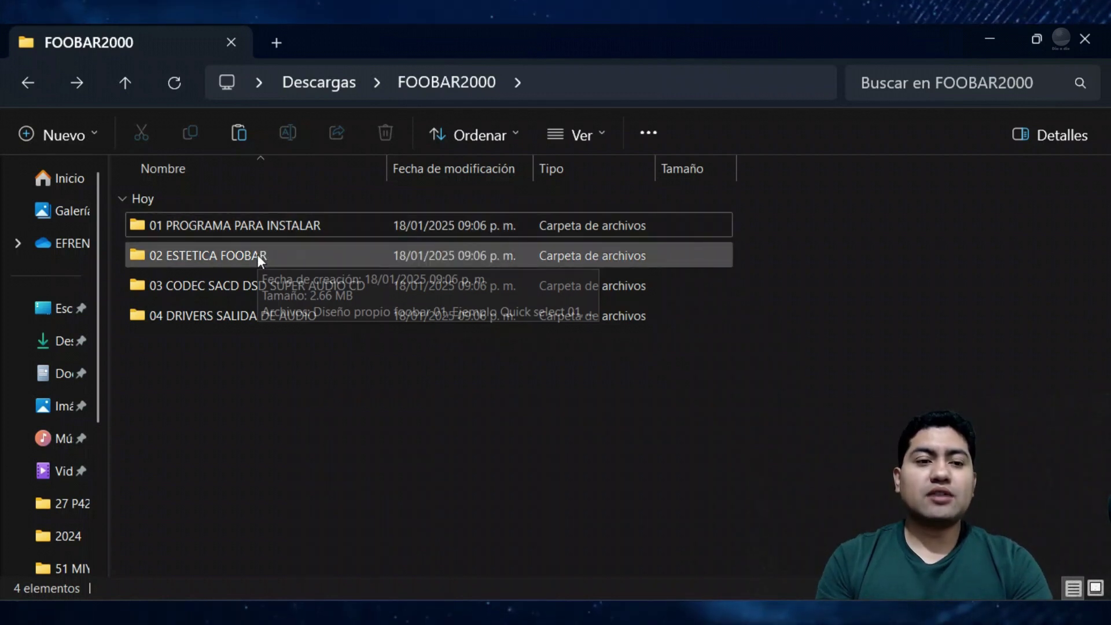
click(257, 255)
double_click(257, 256)
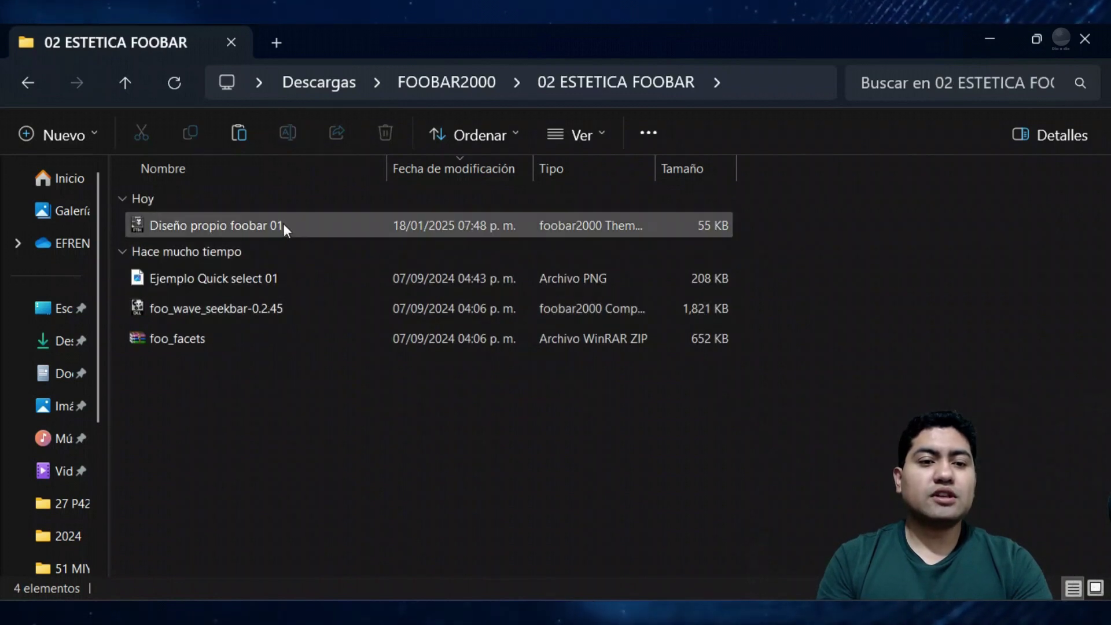
click(284, 226)
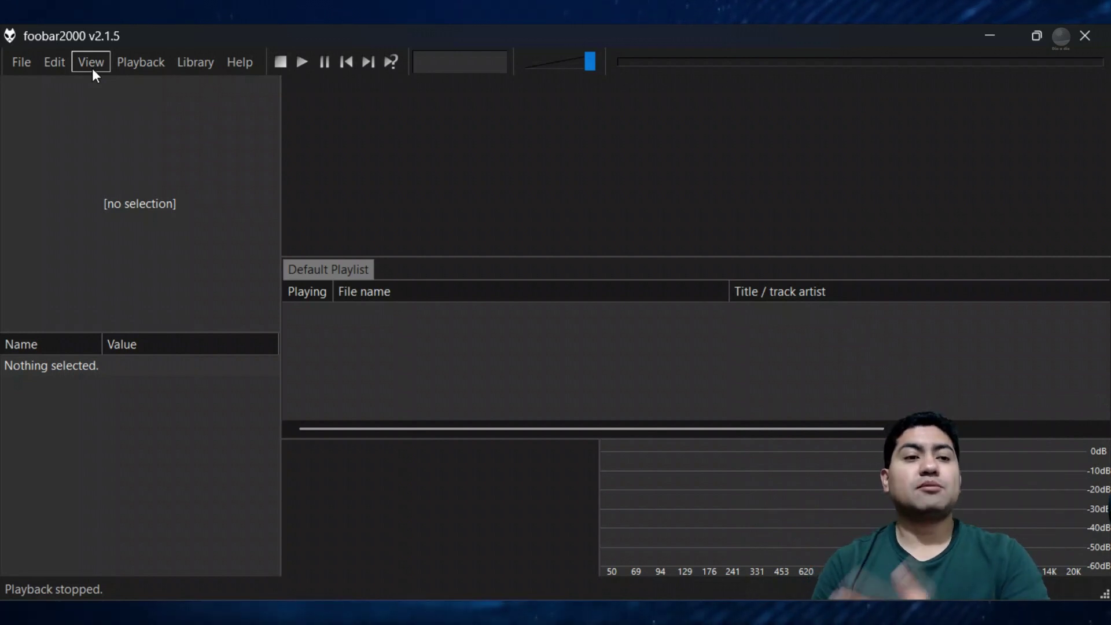
Create a new layout scratchbox in foobar2000.
click(92, 68)
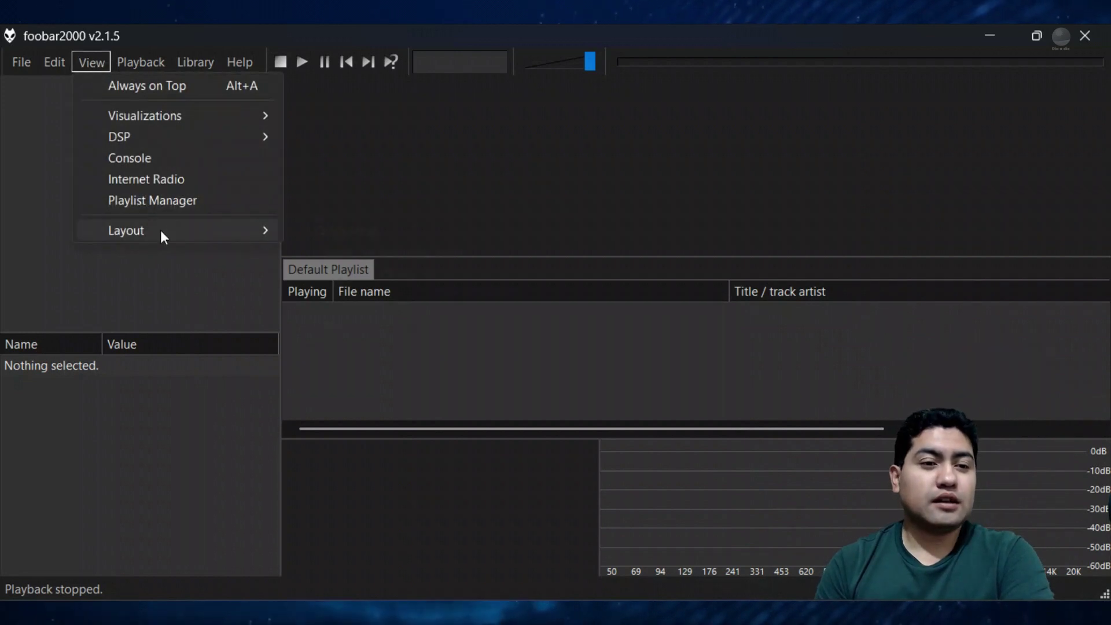
mouse_move(161, 231)
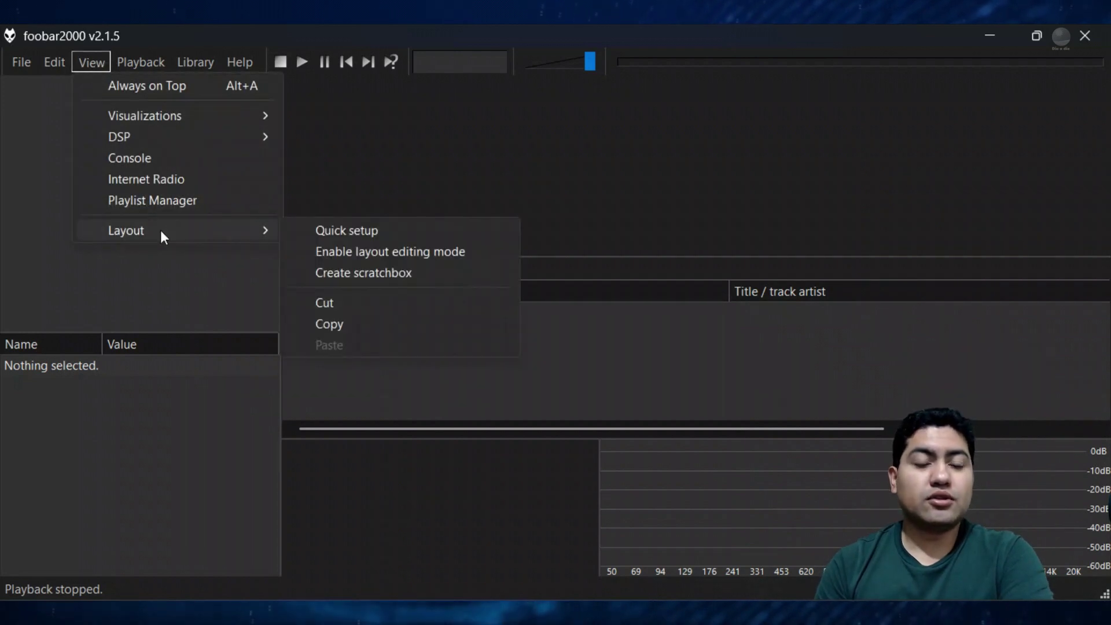
click(337, 270)
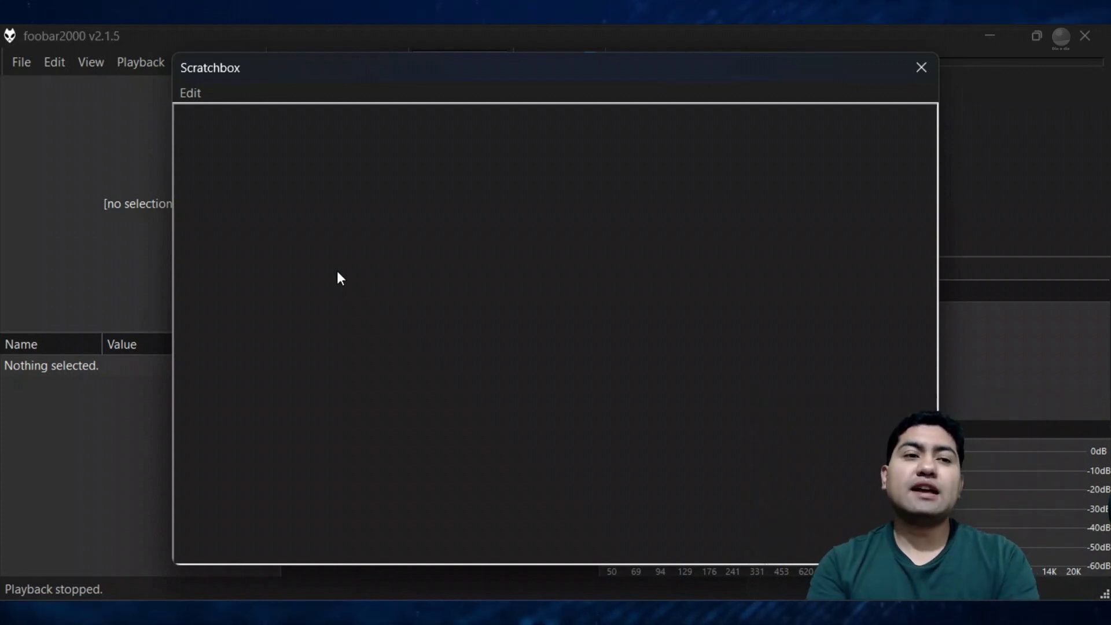
Add a new UI element from the available element list to the empty scratchbox.
right_click(522, 272)
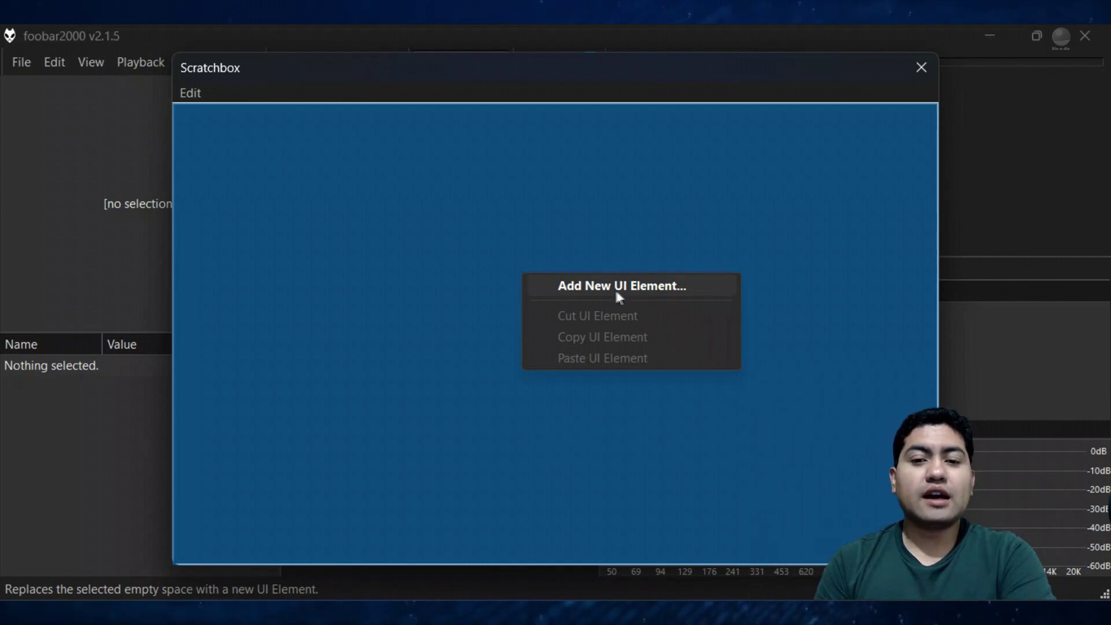
click(638, 292)
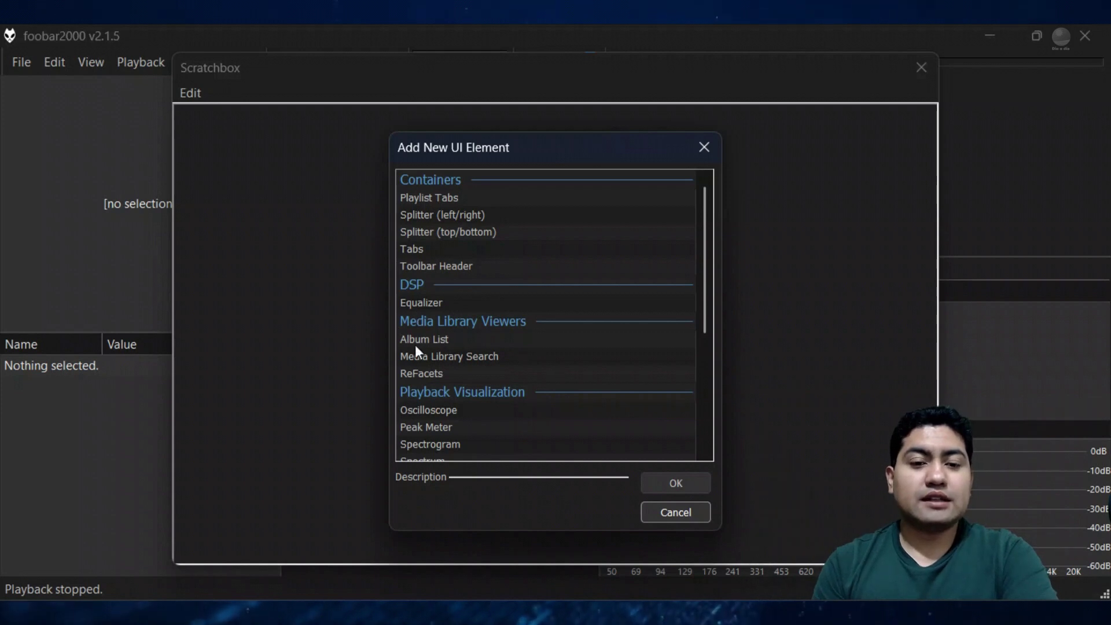
drag(705, 306, 726, 373)
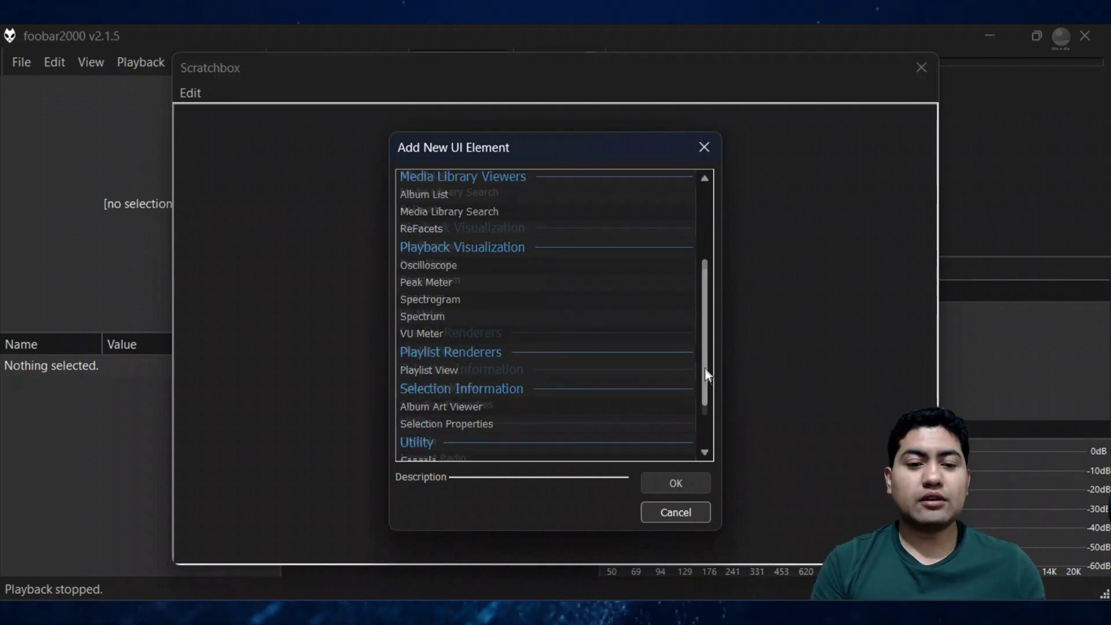
drag(705, 373, 715, 408)
double_click(447, 384)
drag(596, 72, 626, 69)
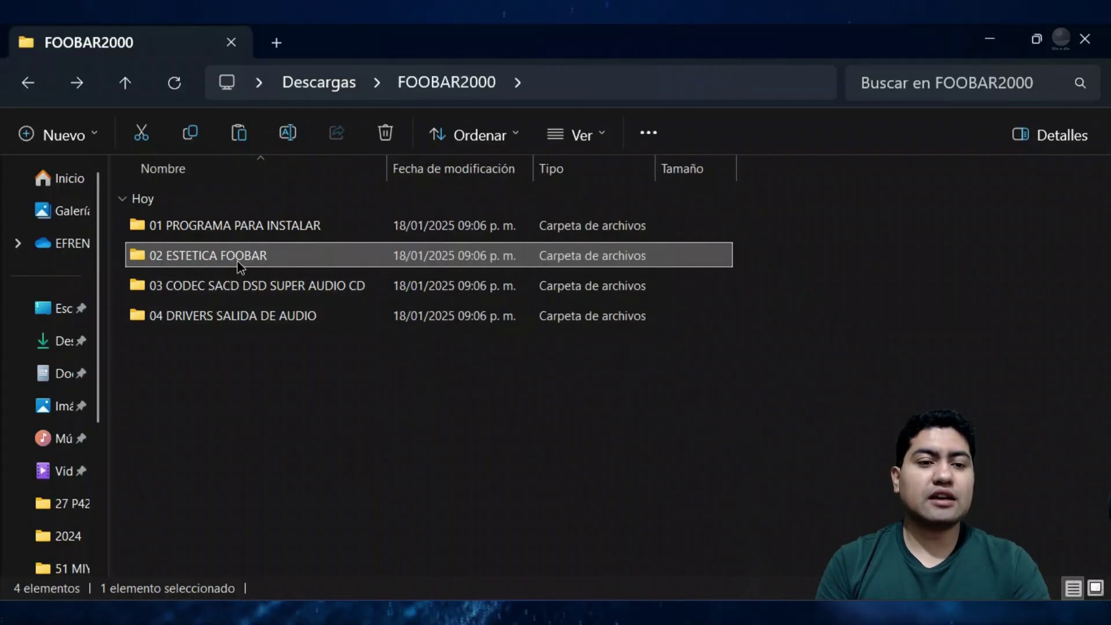
Open the 02 ESTETICA FOOBAR folder, and browse the components repository on the foobar2000 website.
double_click(237, 256)
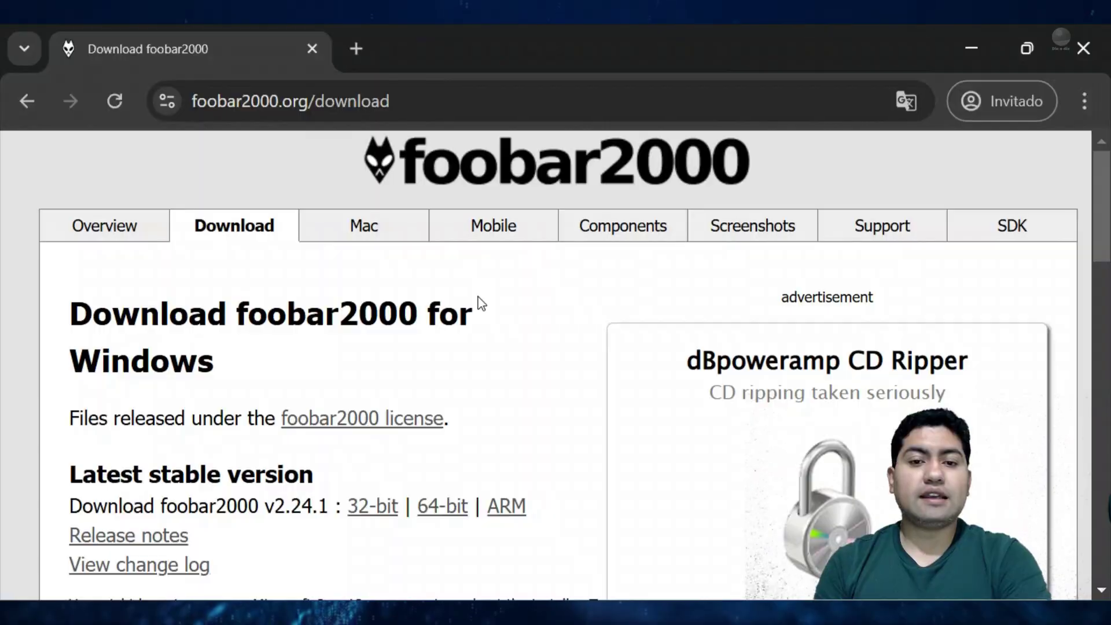
click(616, 238)
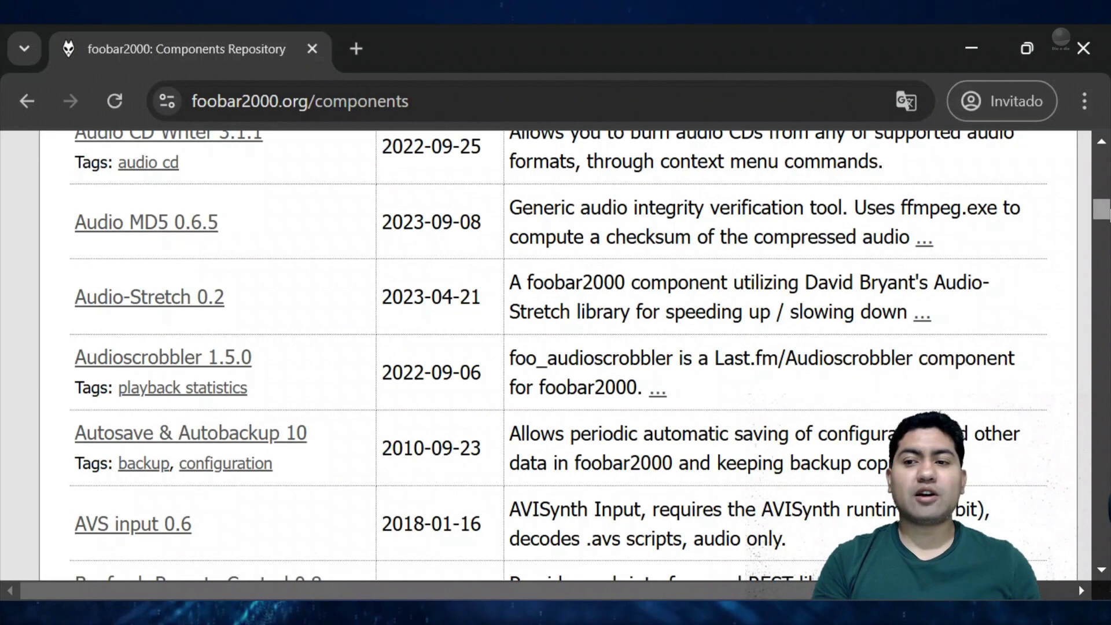
scroll(860, 313, down, 20)
scroll(861, 312, down, 1)
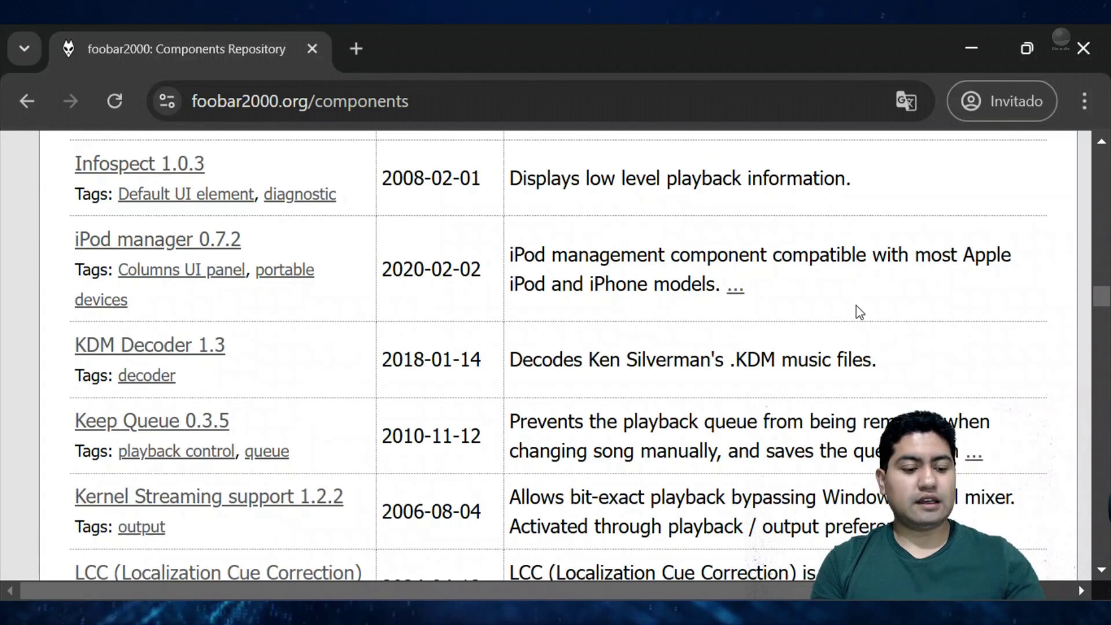
Search the components repository for "facets" and open the Facets component's page to reach its download.
key(ctrl+f)
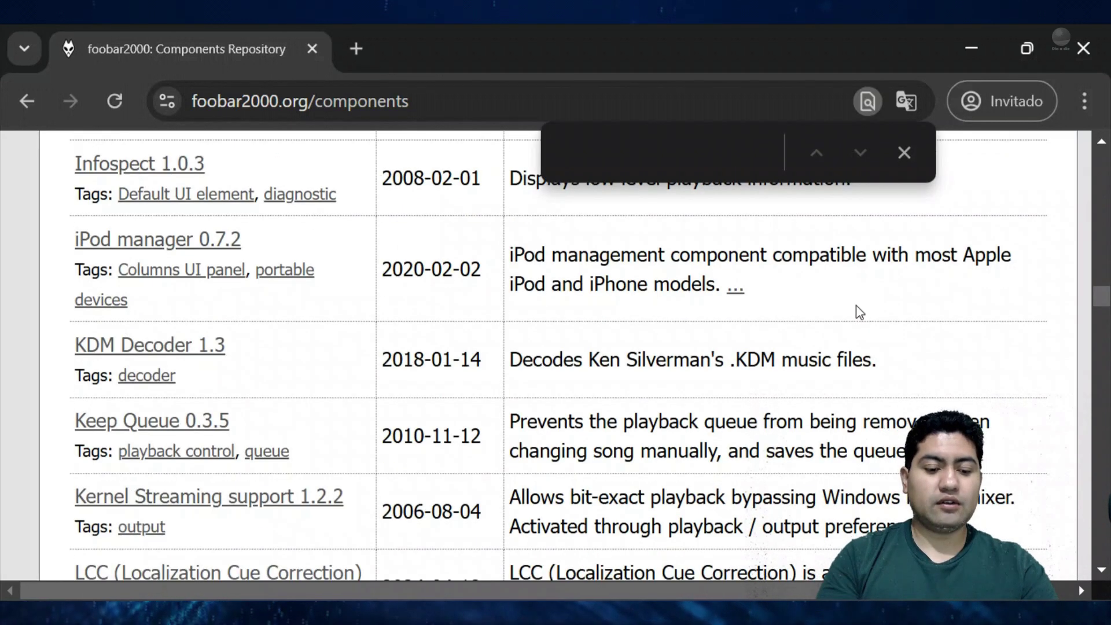
text(facets)
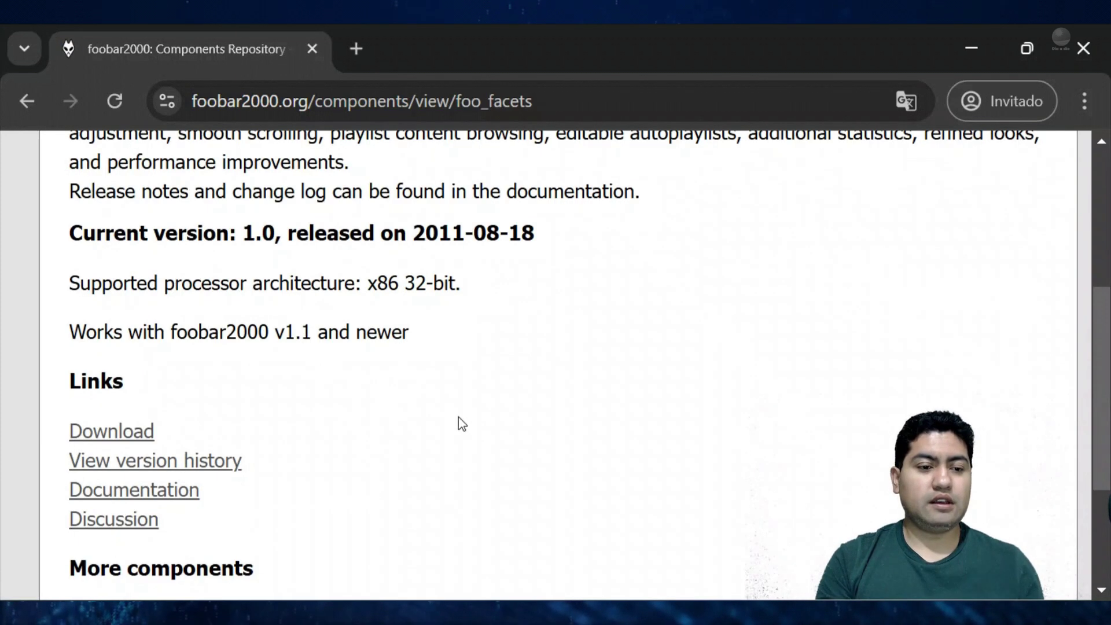
click(90, 432)
Return to the components list, search it for "seekbar" and look through the Waveform Seekbar component's page.
key(alt+Left)
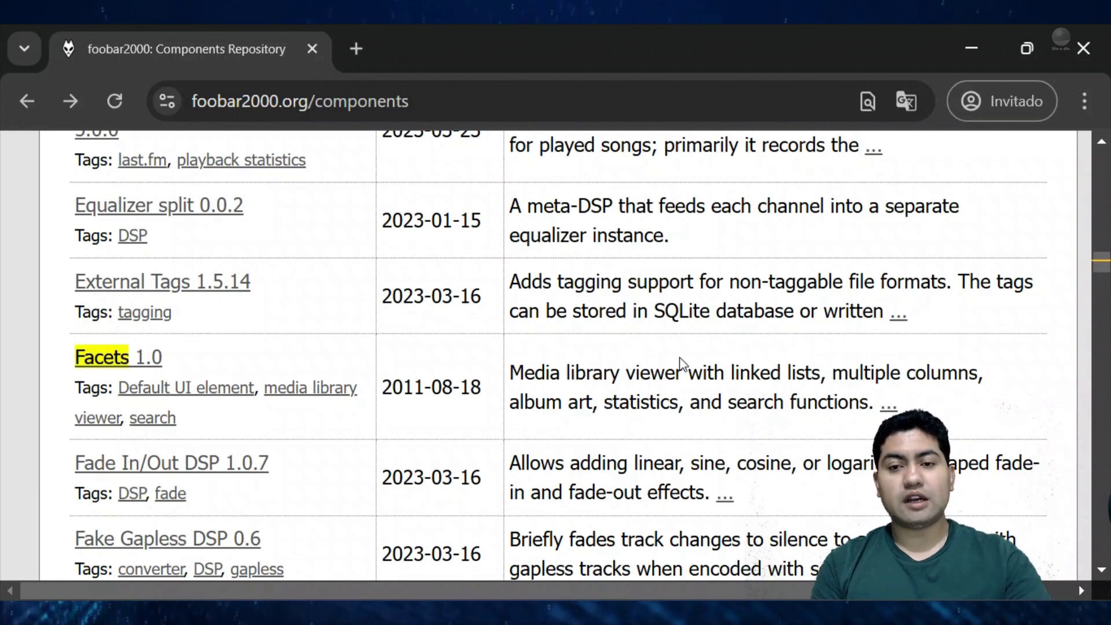
key(ctrl+f)
text(see)
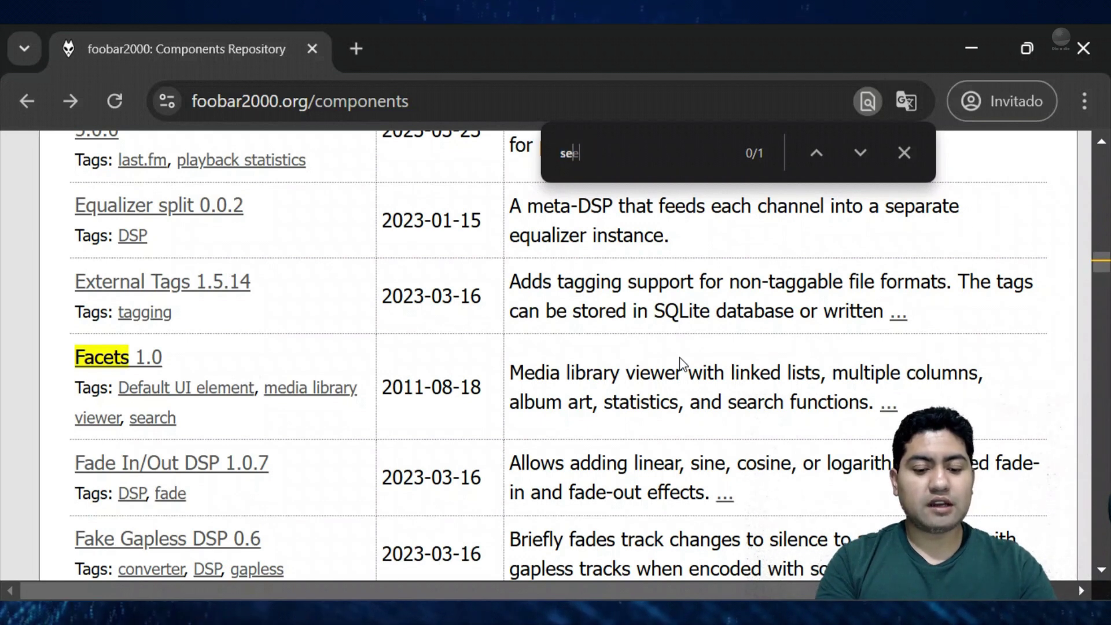
text(kbar)
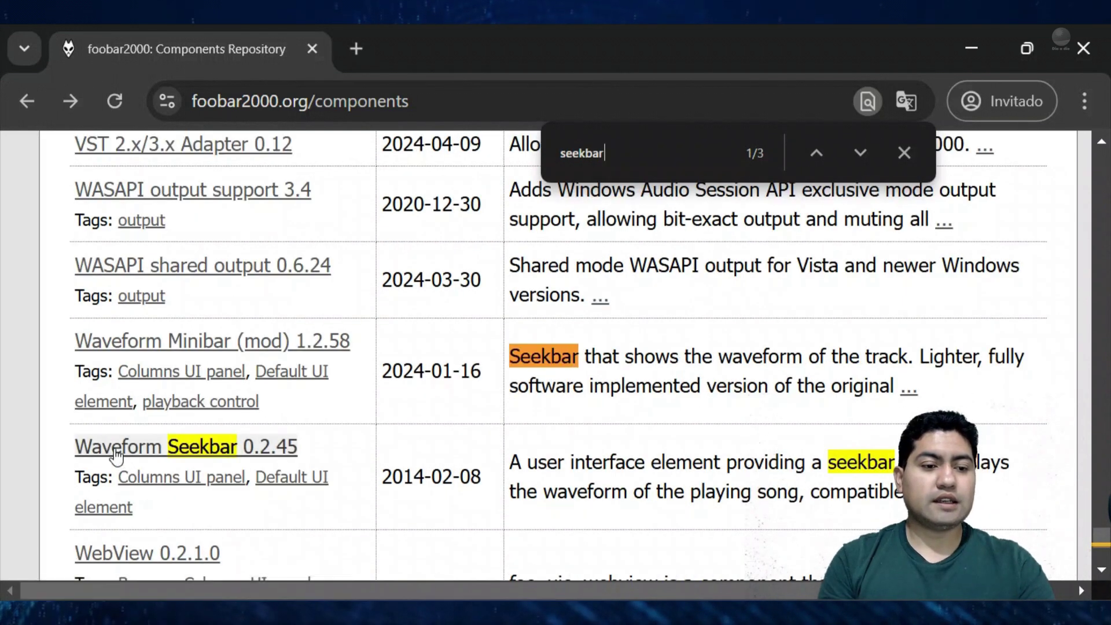
click(116, 457)
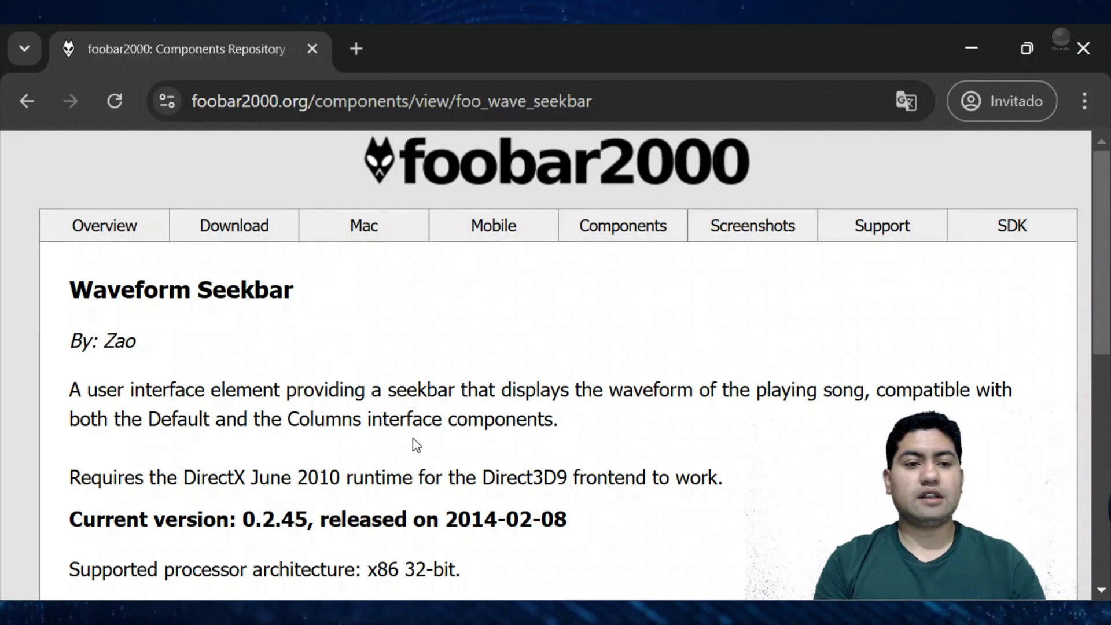
scroll(803, 389, down, 4)
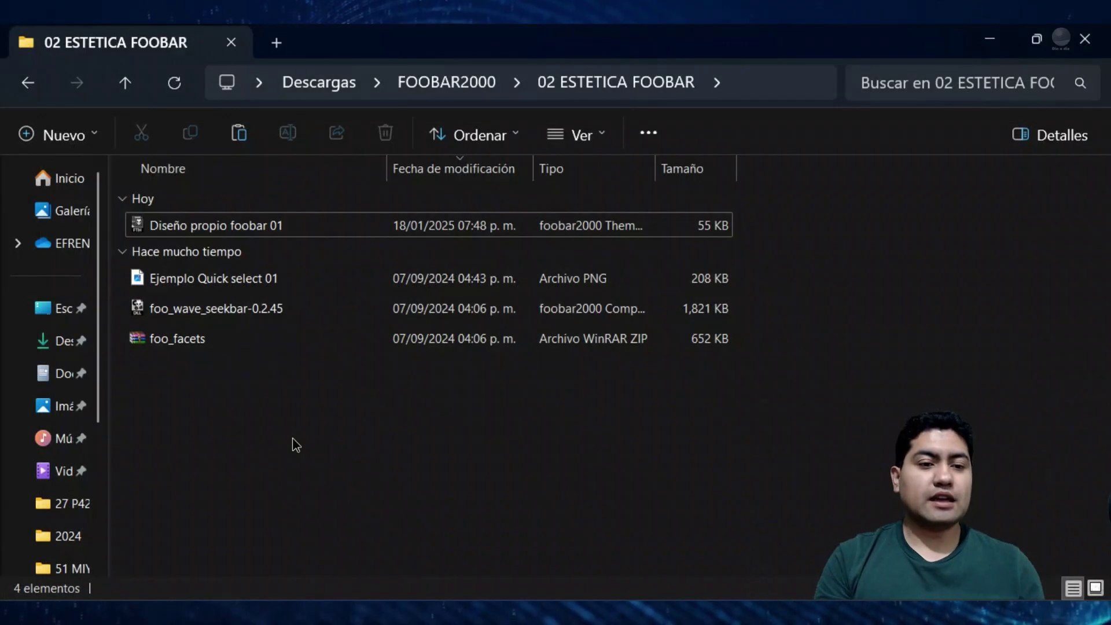
Start installing a component from the foobar2000 preferences and browse to the 02 ESTETICA FOOBAR folder.
drag(295, 445, 181, 313)
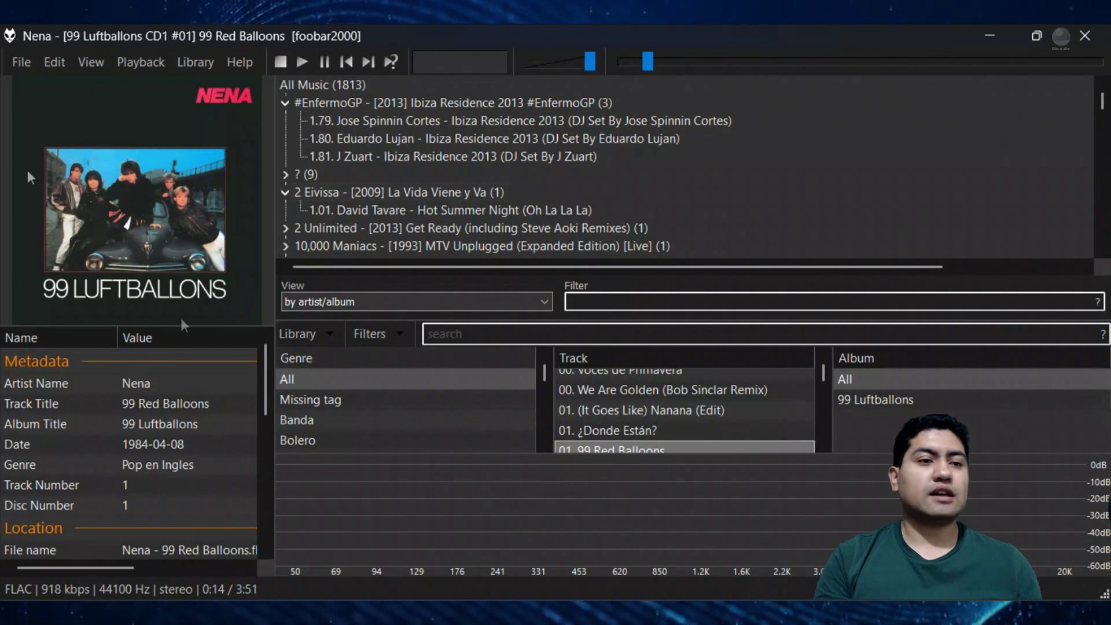
click(18, 66)
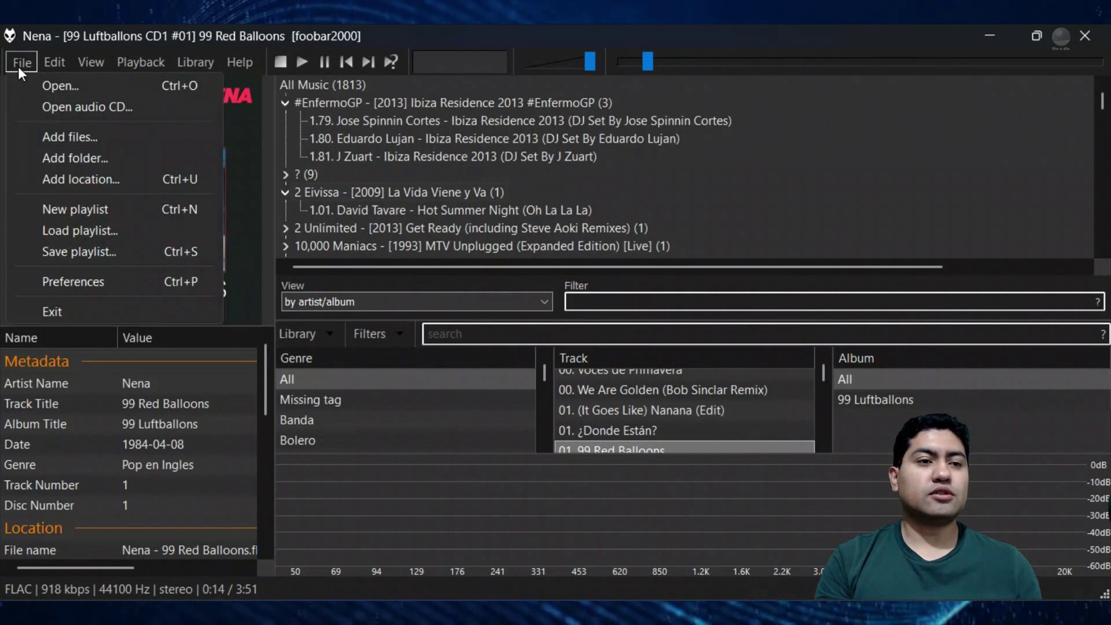
click(112, 281)
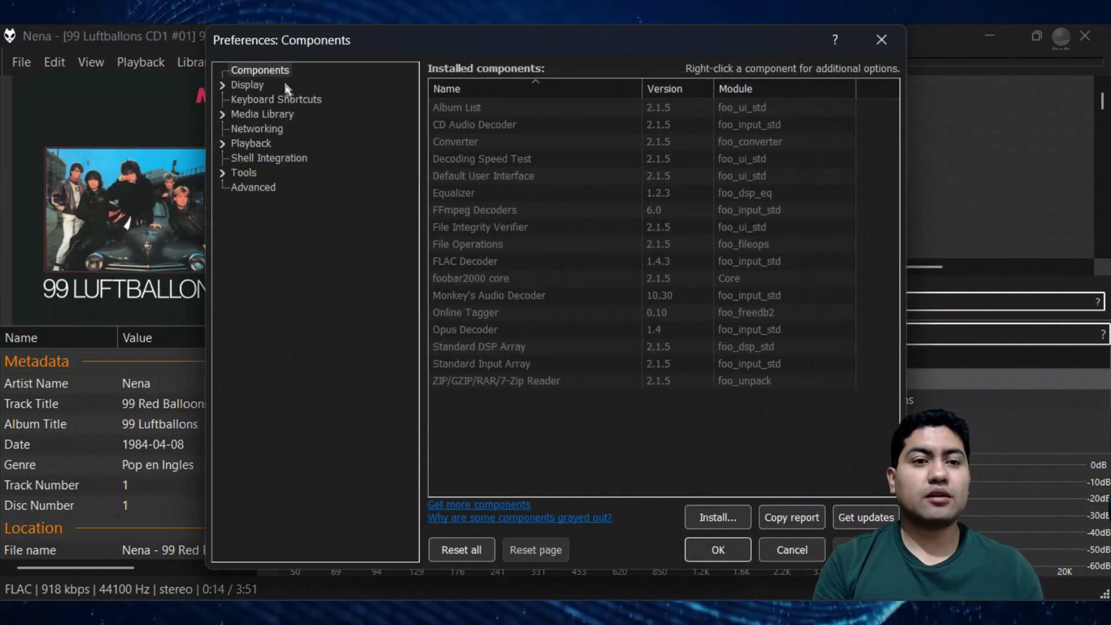
click(716, 517)
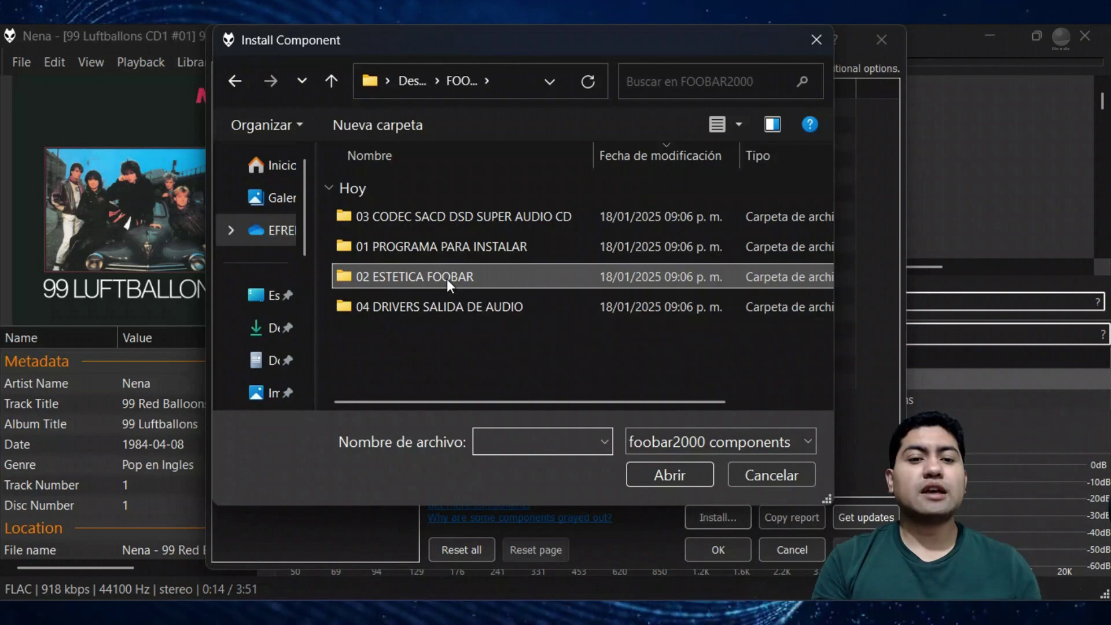
double_click(446, 278)
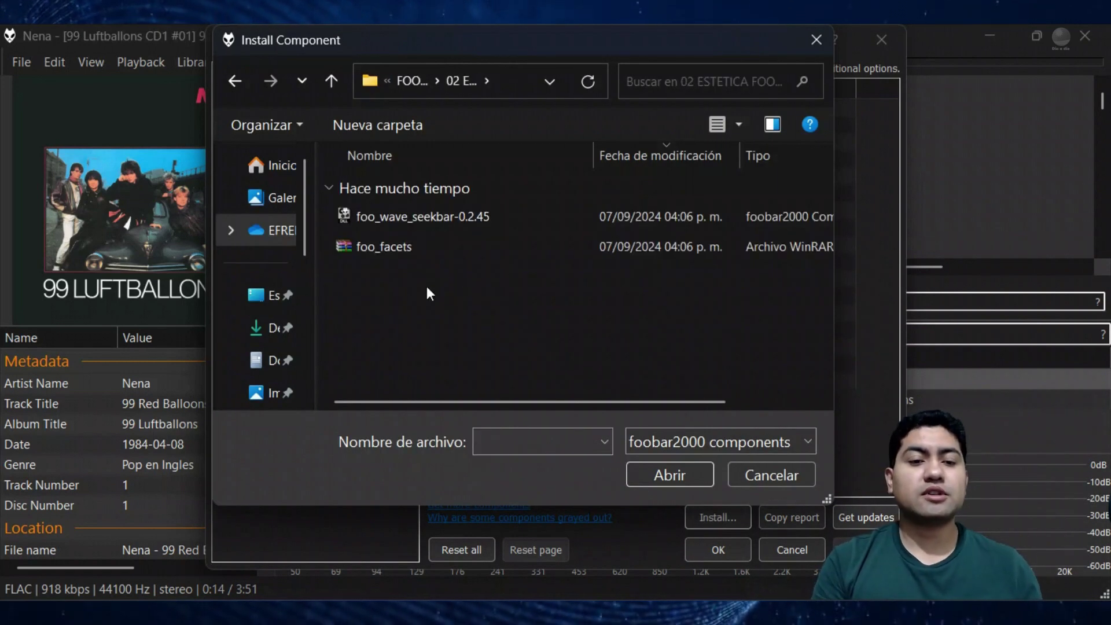
Install the foo_facets and foo_wave_seekbar-0.2.45 components together and restart foobar2000 to apply them.
click(385, 246)
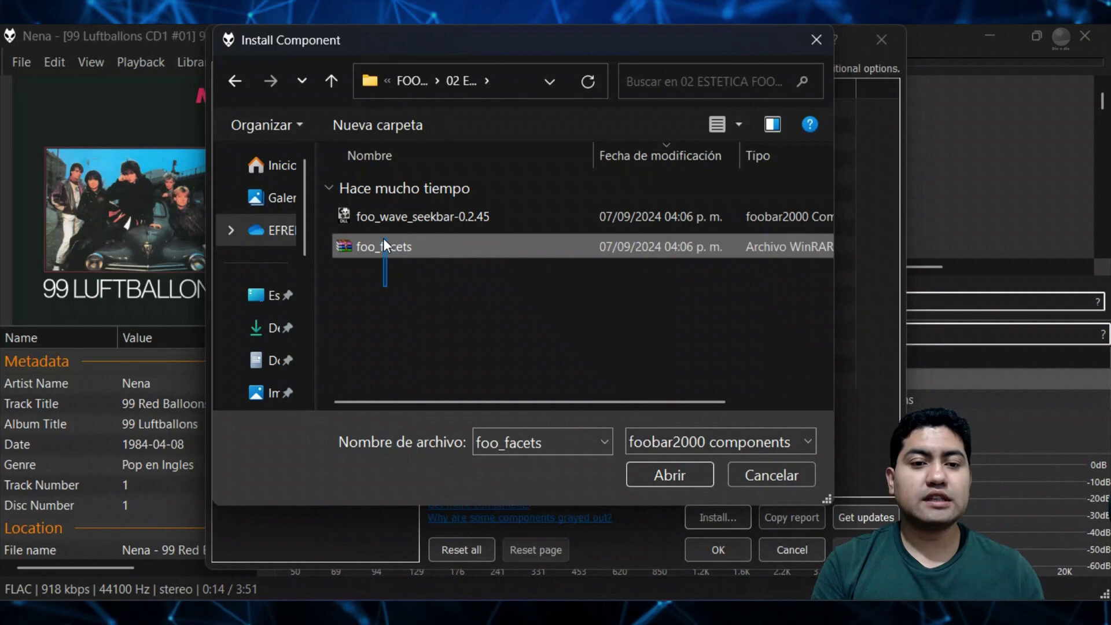
ctrl+click(387, 216)
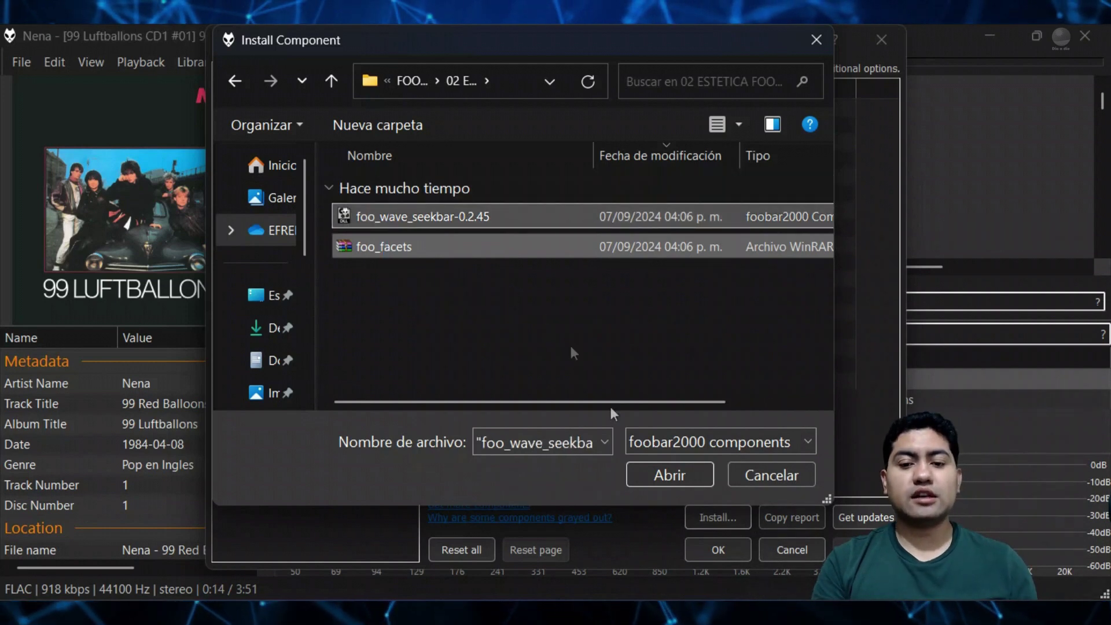
click(654, 476)
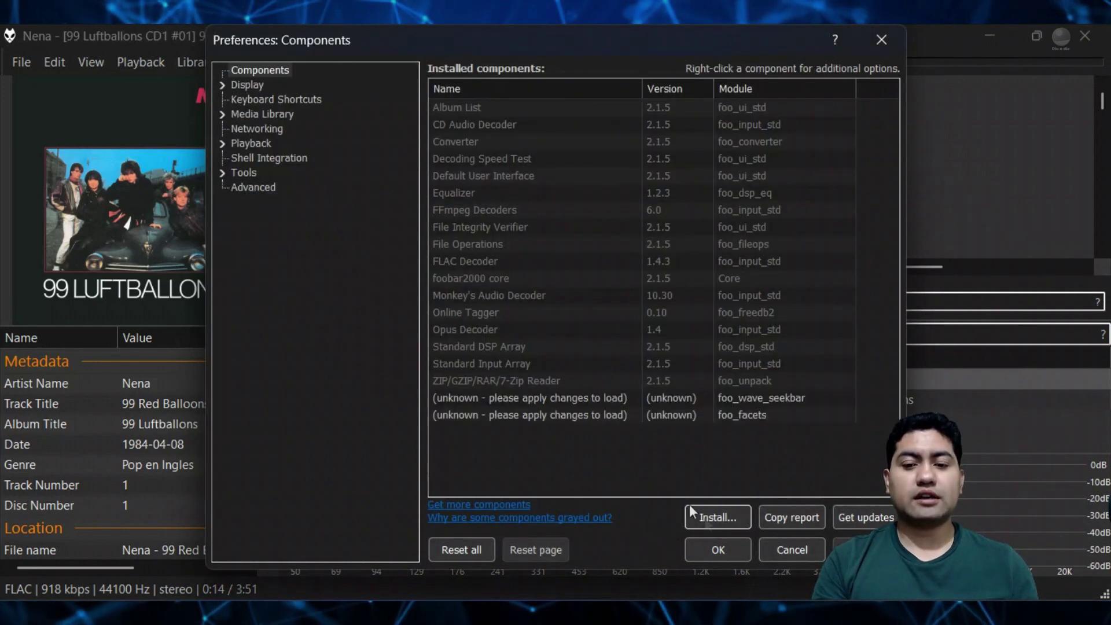
click(698, 559)
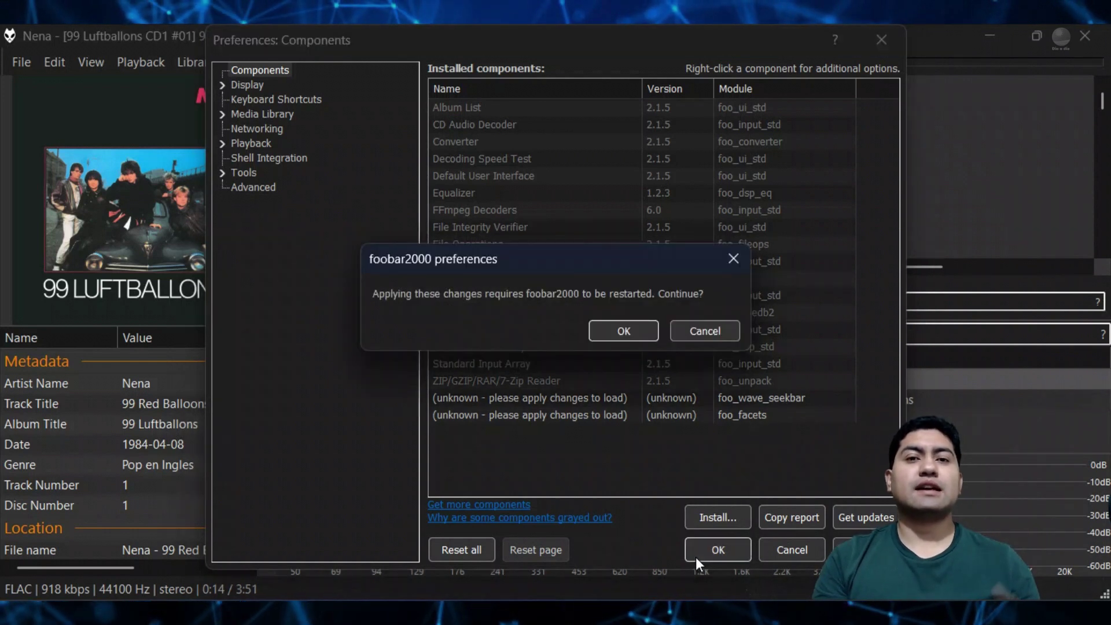
click(624, 331)
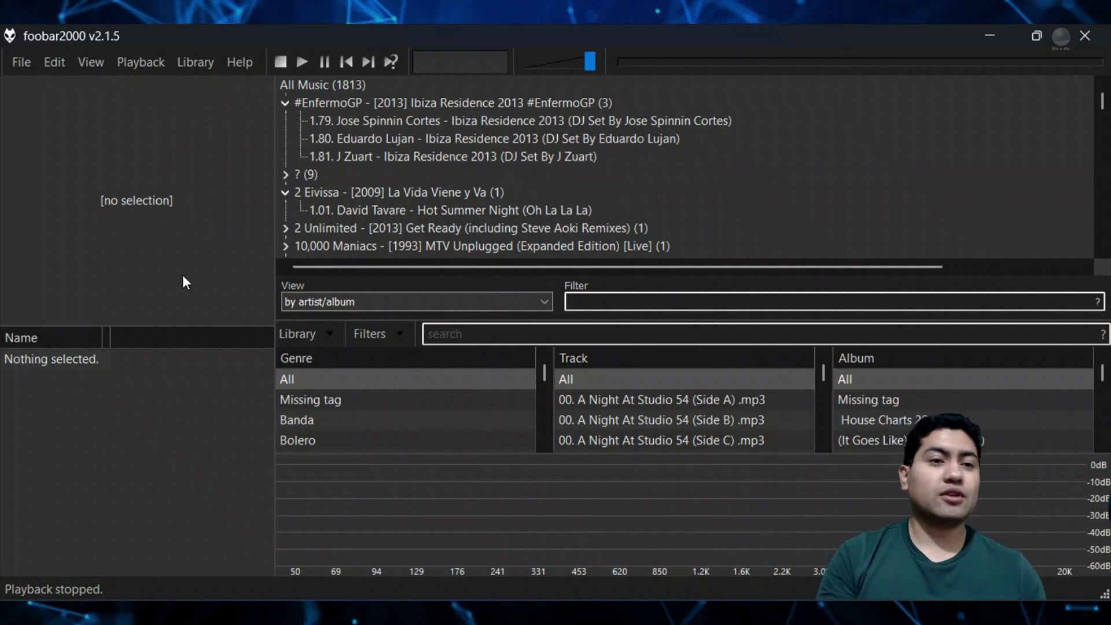
Create a new layout scratchbox and divide it with a Splitter (left/right) element.
click(102, 65)
mouse_move(144, 232)
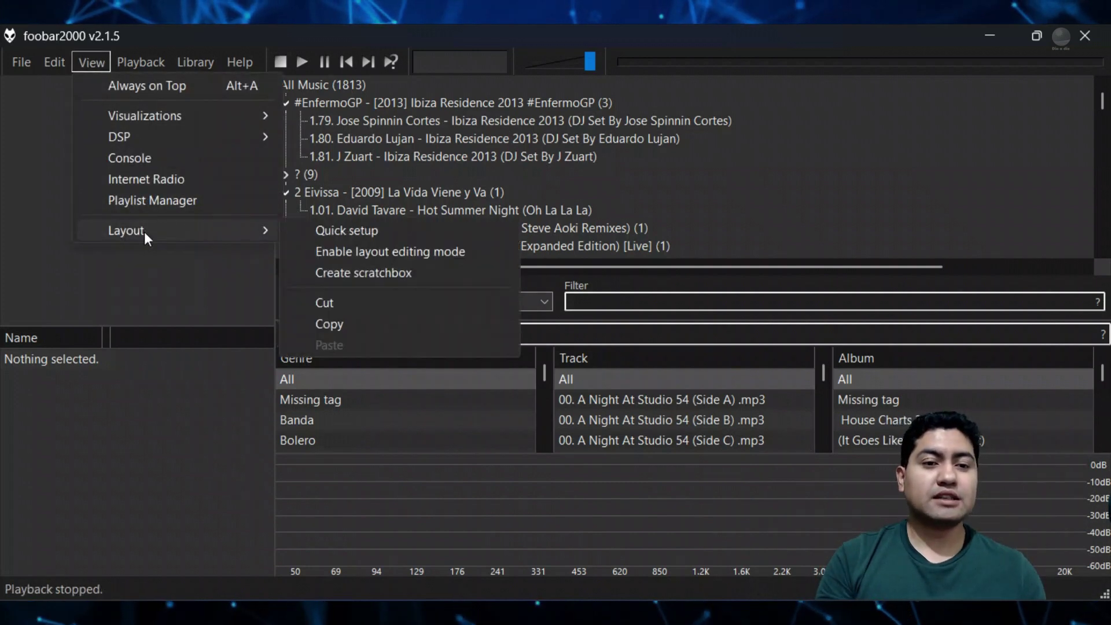
click(357, 272)
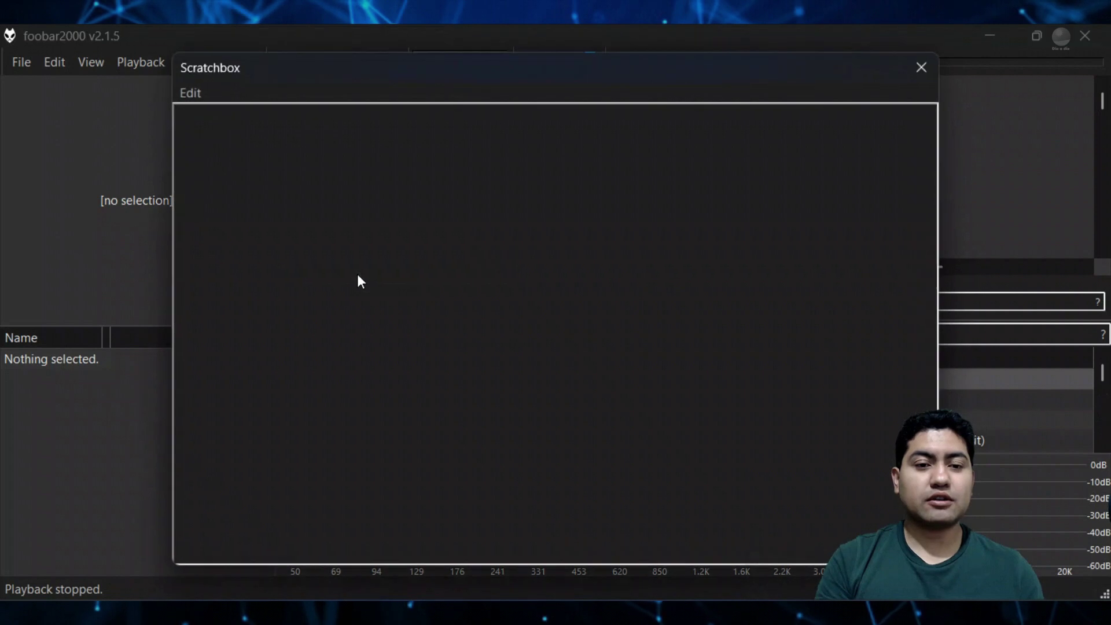
right_click(534, 275)
click(559, 287)
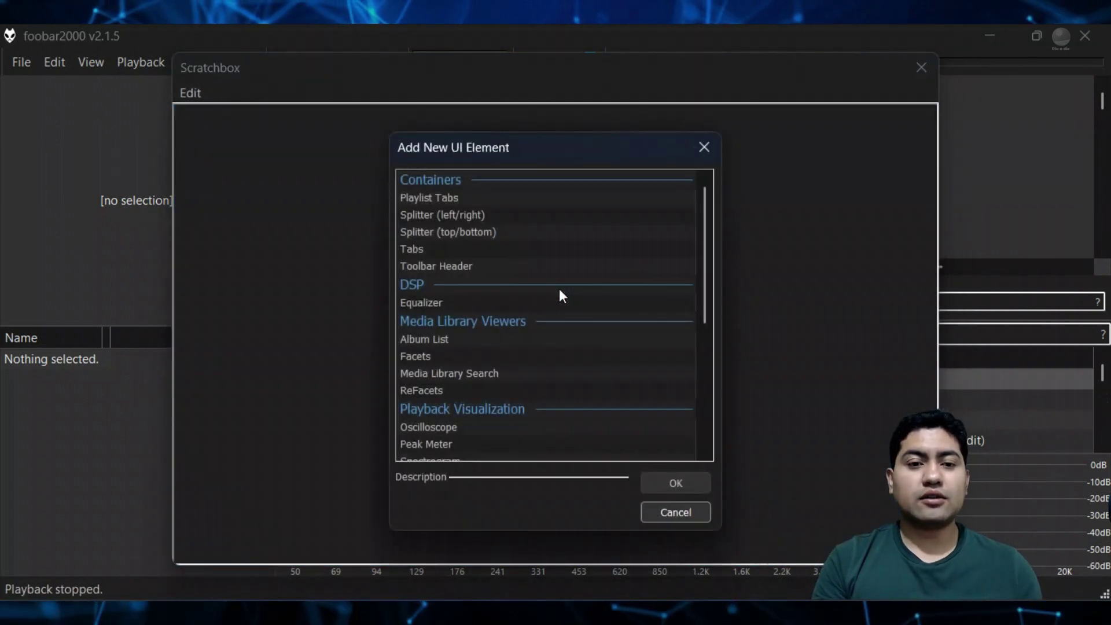
click(454, 223)
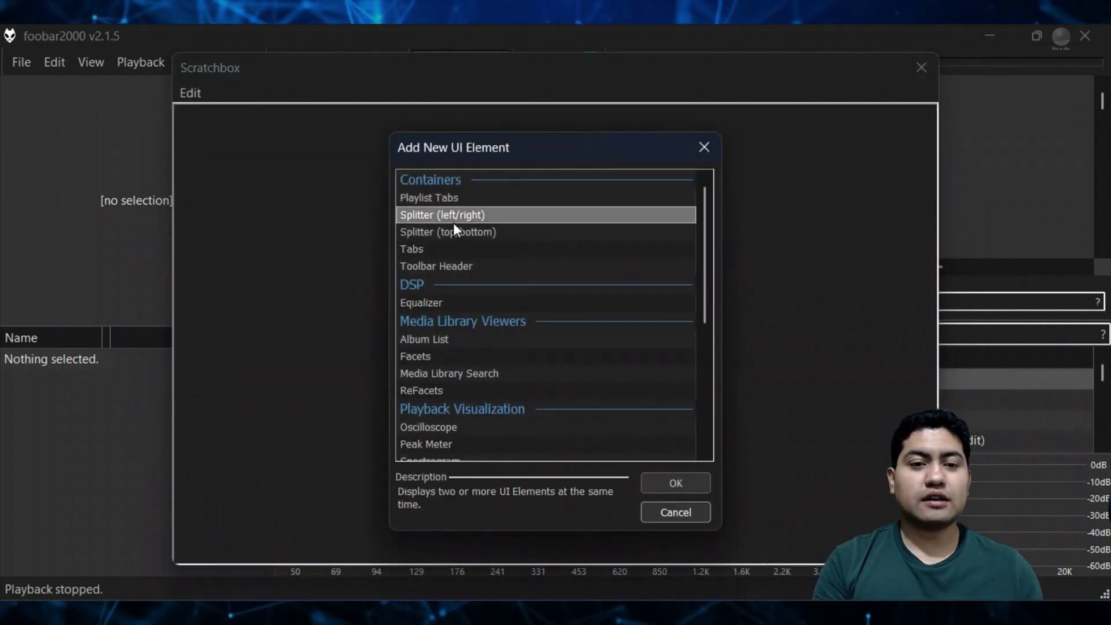
click(682, 481)
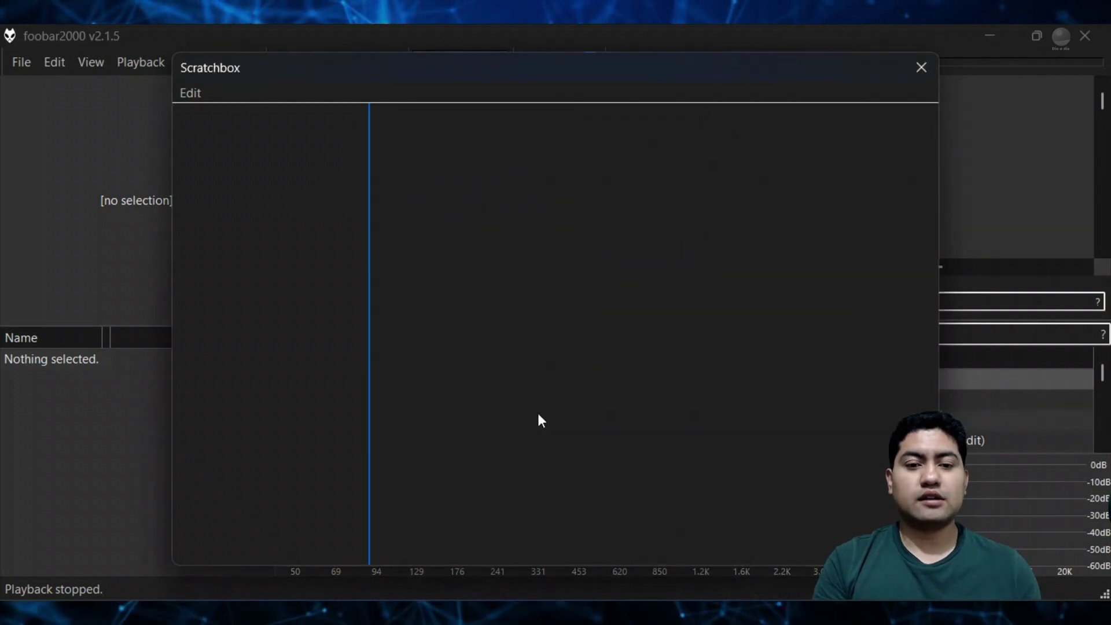
Add a Splitter (top/bottom) to the scratchbox's right pane and move its divider down to enlarge the upper part.
right_click(541, 419)
click(677, 430)
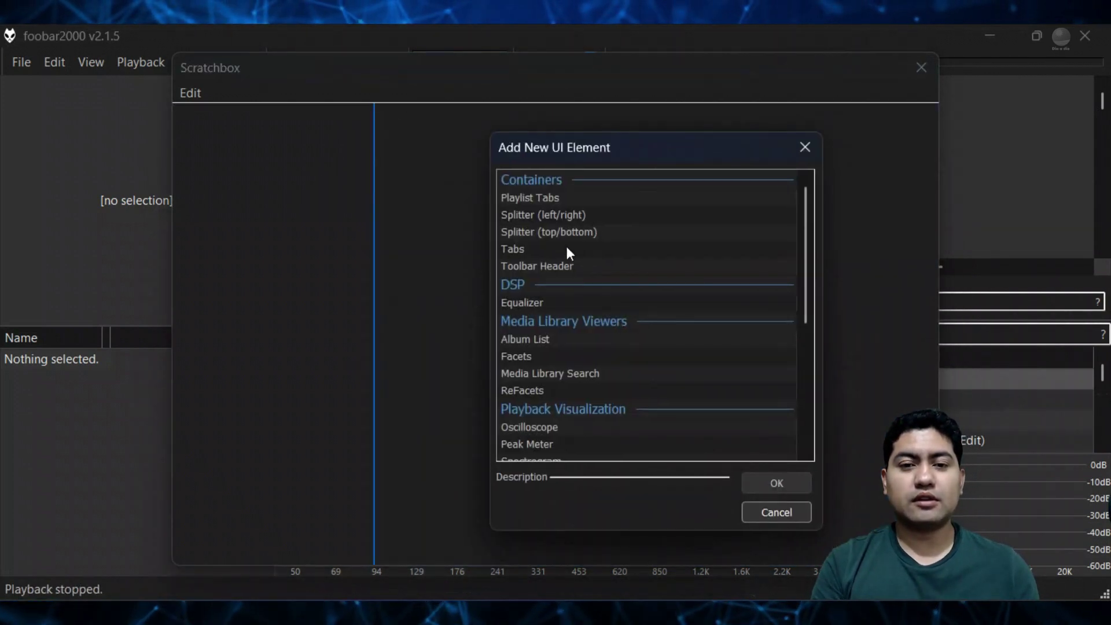
click(582, 232)
click(775, 481)
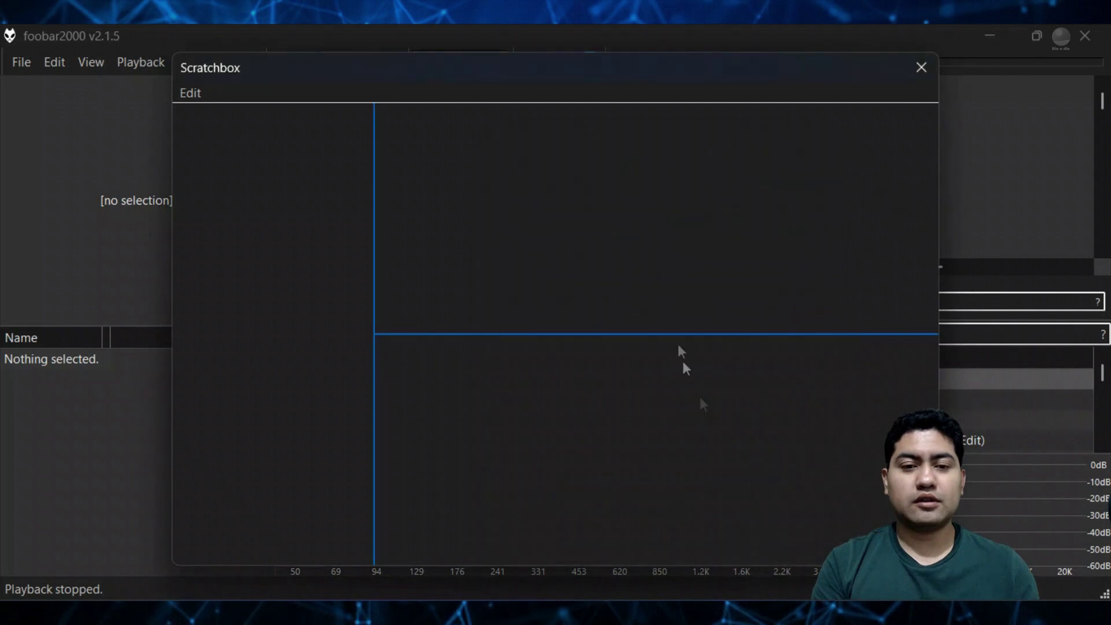
drag(680, 341, 679, 447)
Divide the upper pane of the scratchbox's right column with another Splitter (top/bottom).
right_click(489, 246)
click(536, 259)
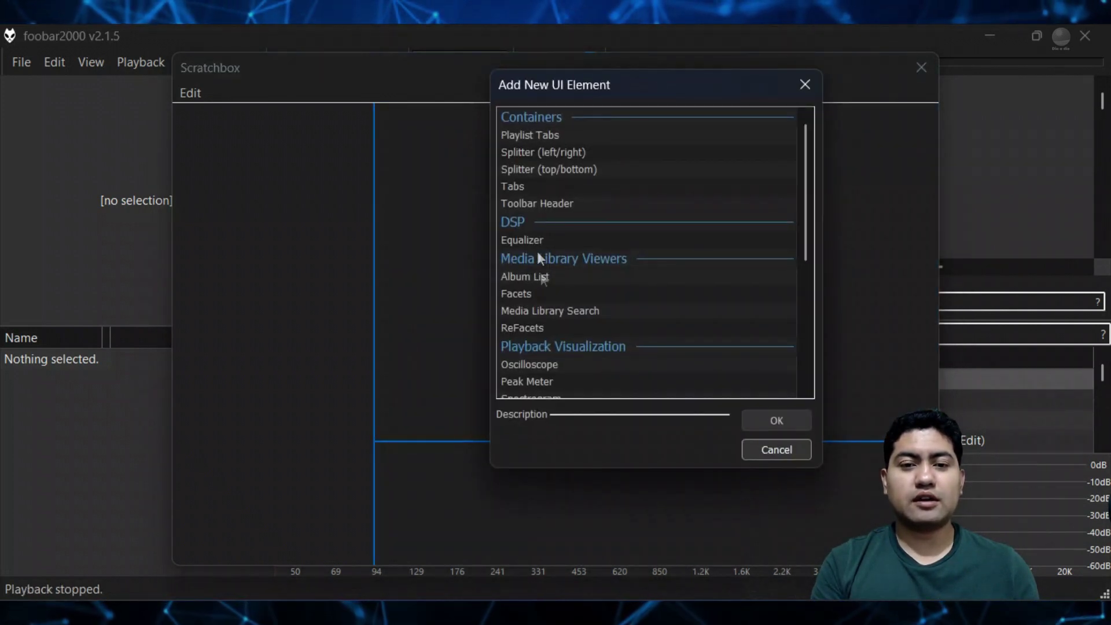
click(563, 168)
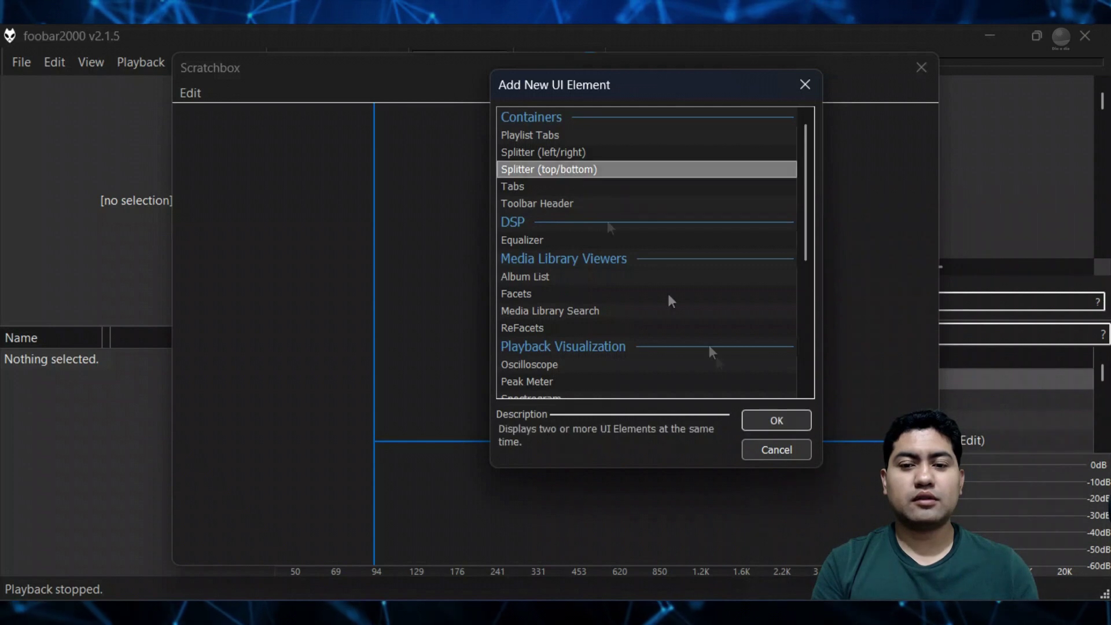
click(761, 421)
Divide the scratchbox's left column with a Splitter (top/bottom) element.
right_click(234, 332)
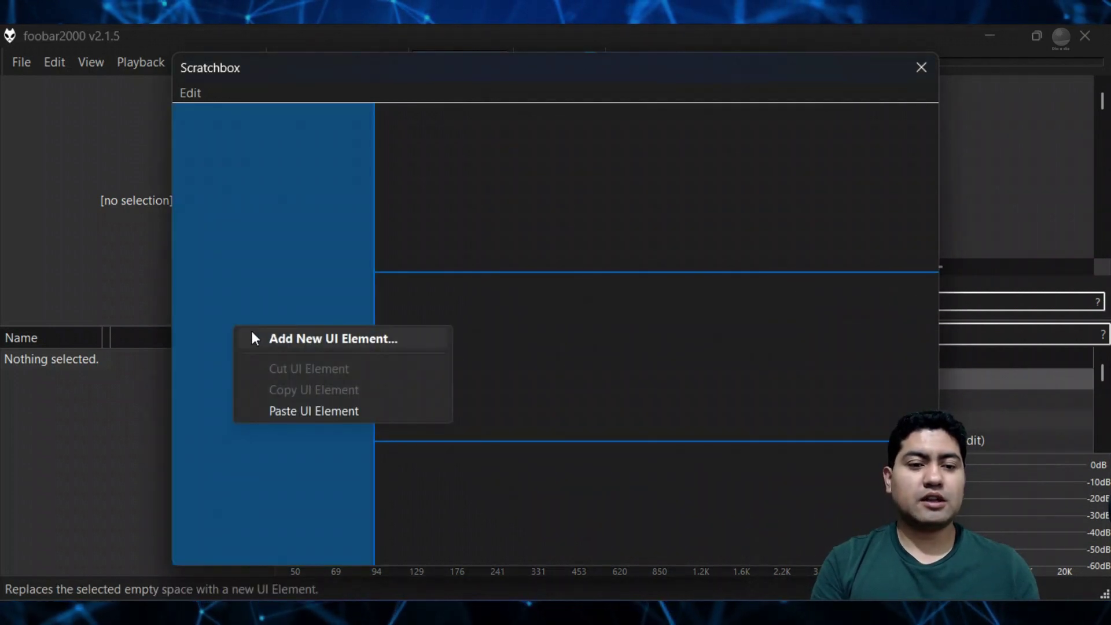
click(252, 335)
click(186, 227)
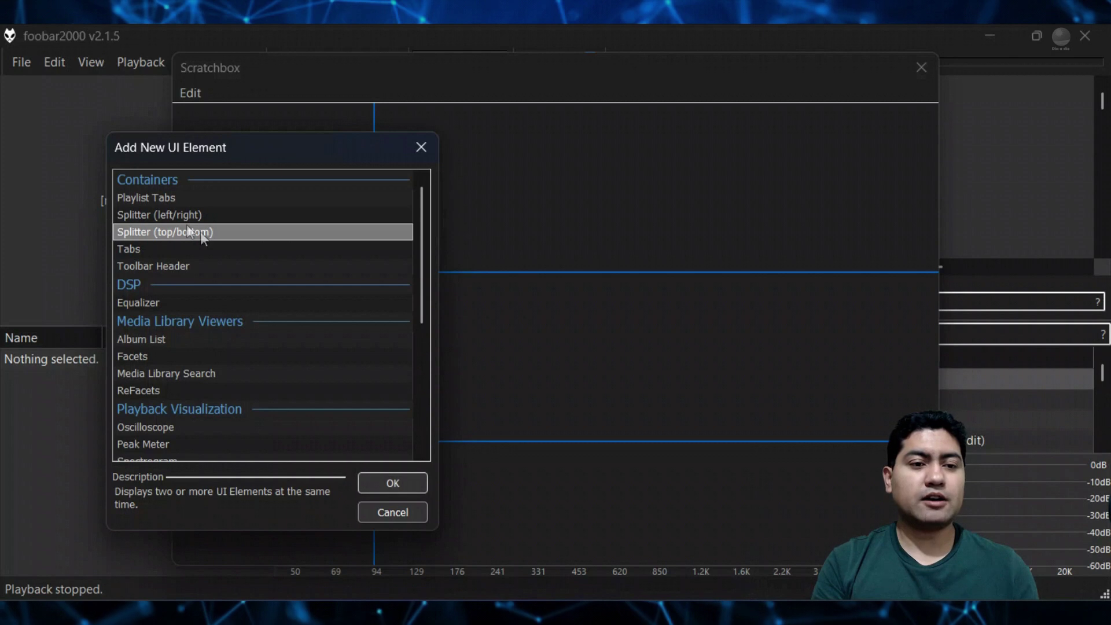
click(384, 484)
Divide the lowest pane of the scratchbox's right column with a Splitter (left/right) element.
click(536, 502)
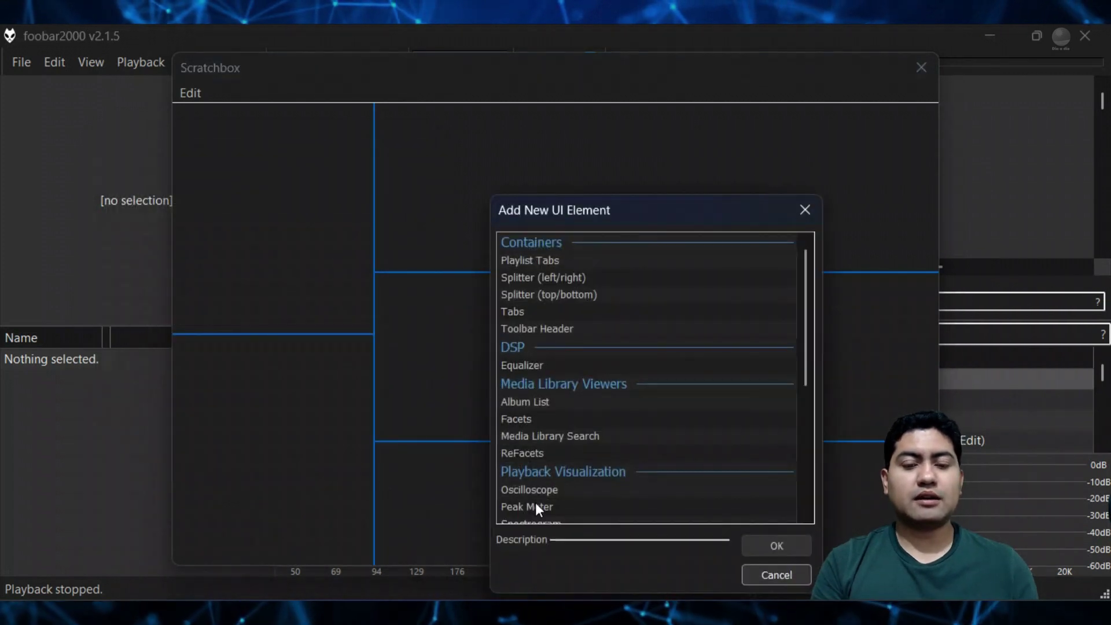
click(568, 281)
click(774, 544)
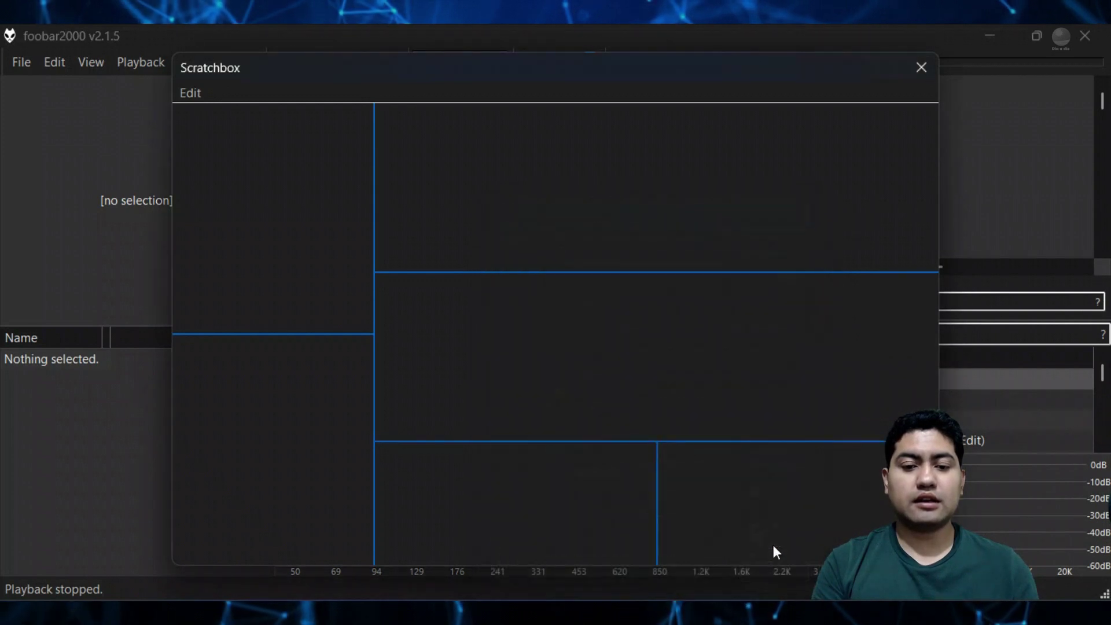
Add an Album Art Viewer element to the upper pane of the scratchbox's left column.
right_click(300, 260)
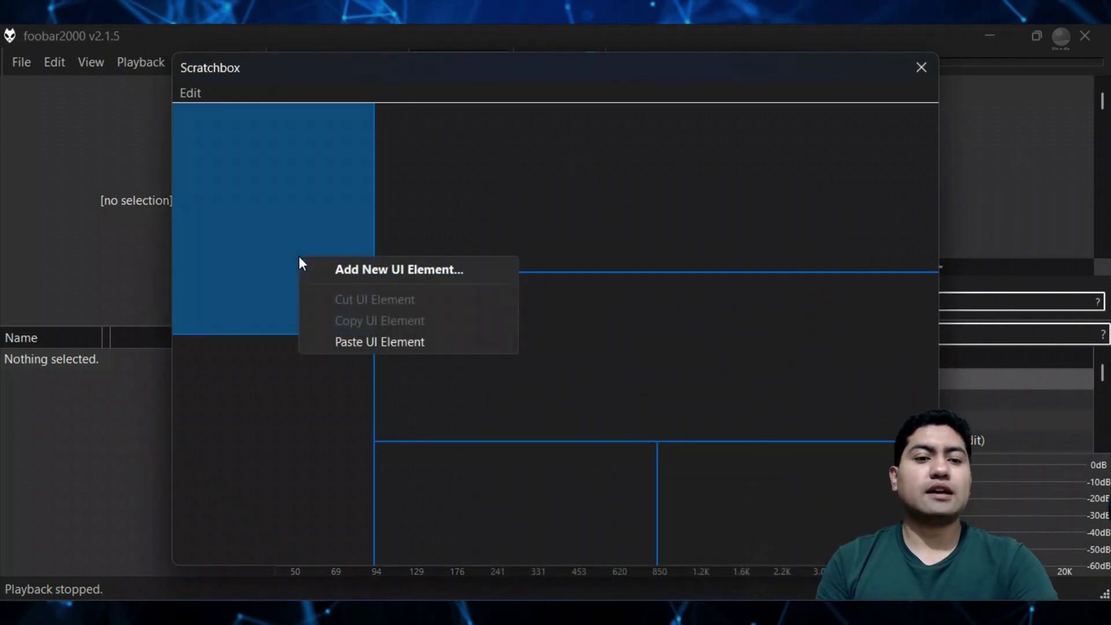
click(325, 271)
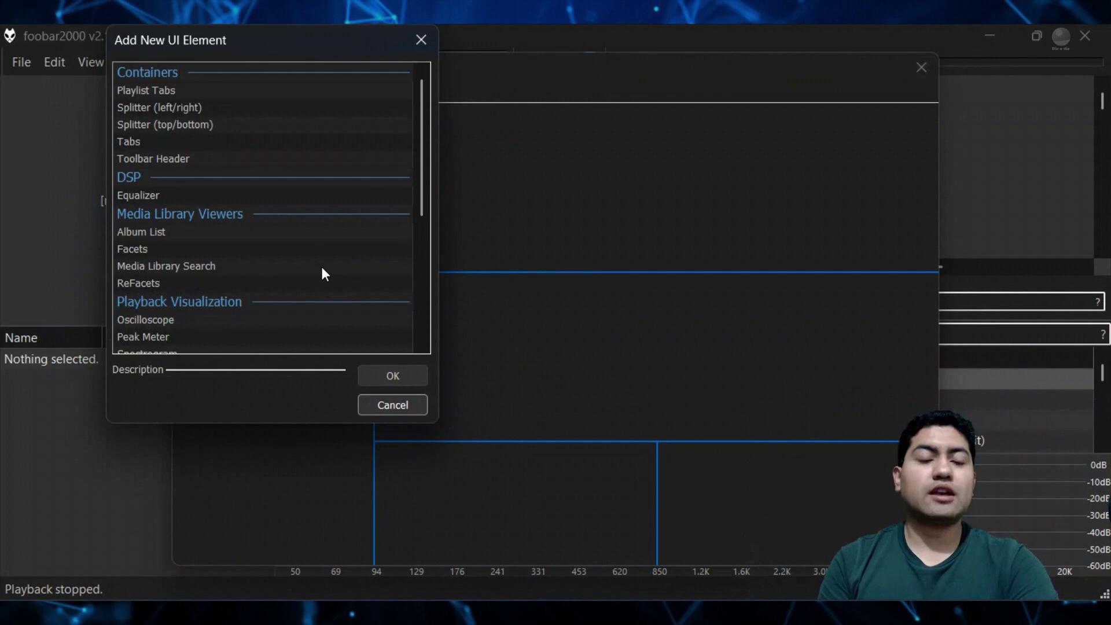
drag(538, 93, 874, 156)
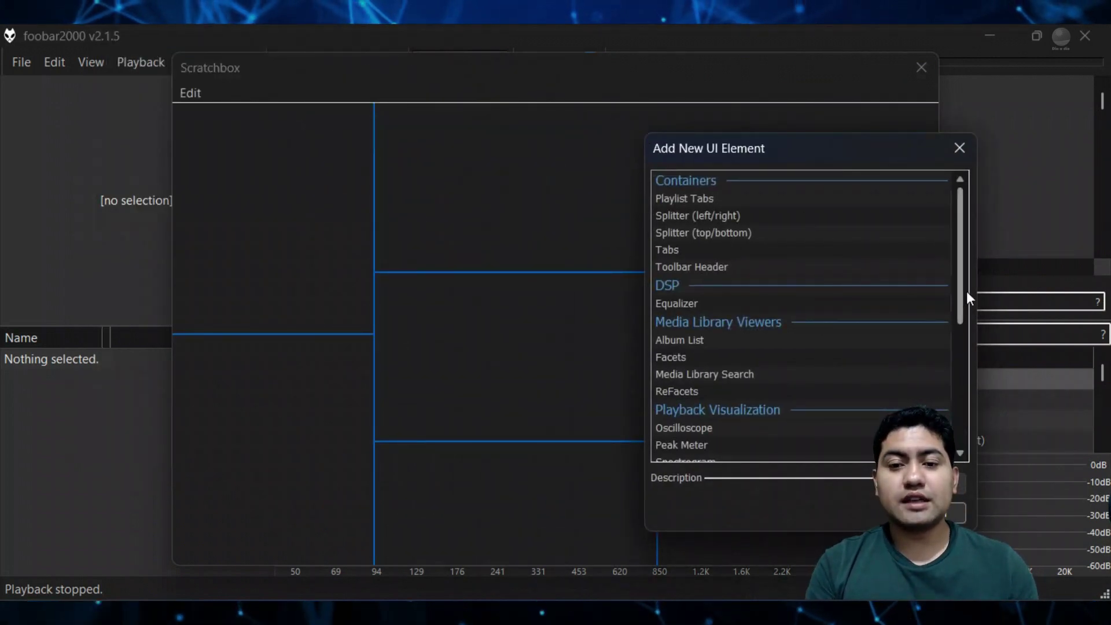
drag(962, 299, 975, 385)
double_click(682, 366)
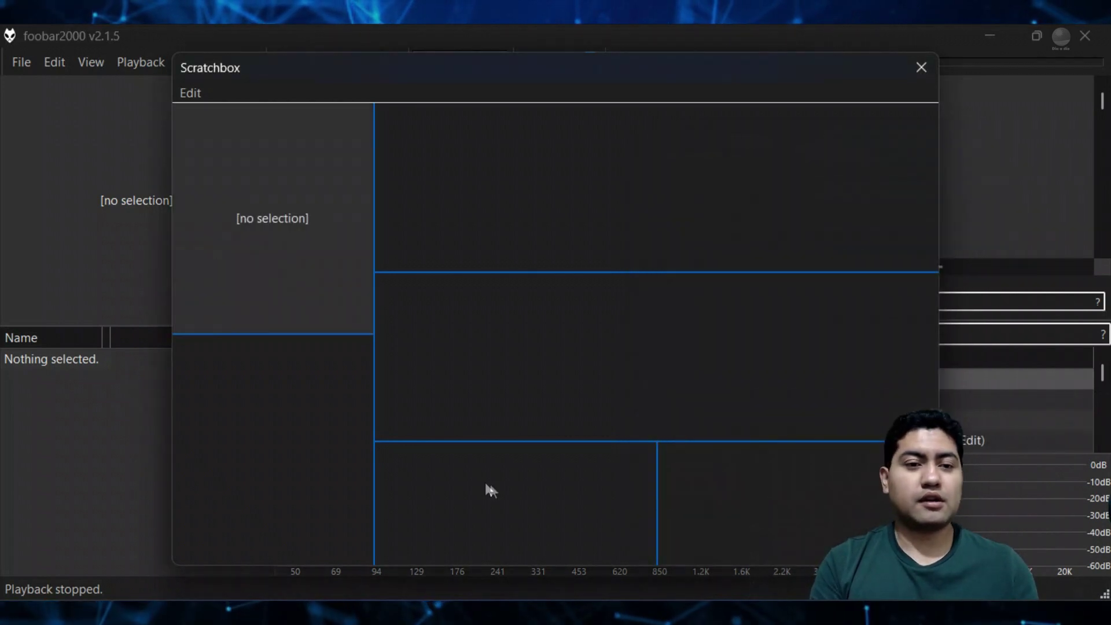
Add a Selection Properties element to the lower pane of the scratchbox's left column.
right_click(291, 405)
click(347, 417)
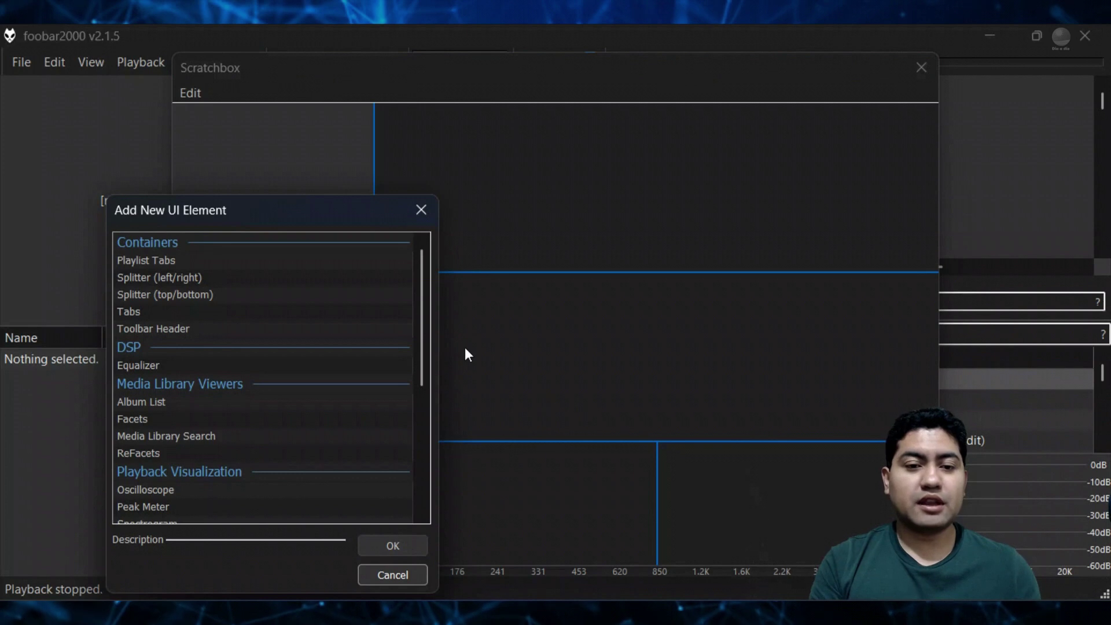
drag(429, 340, 433, 456)
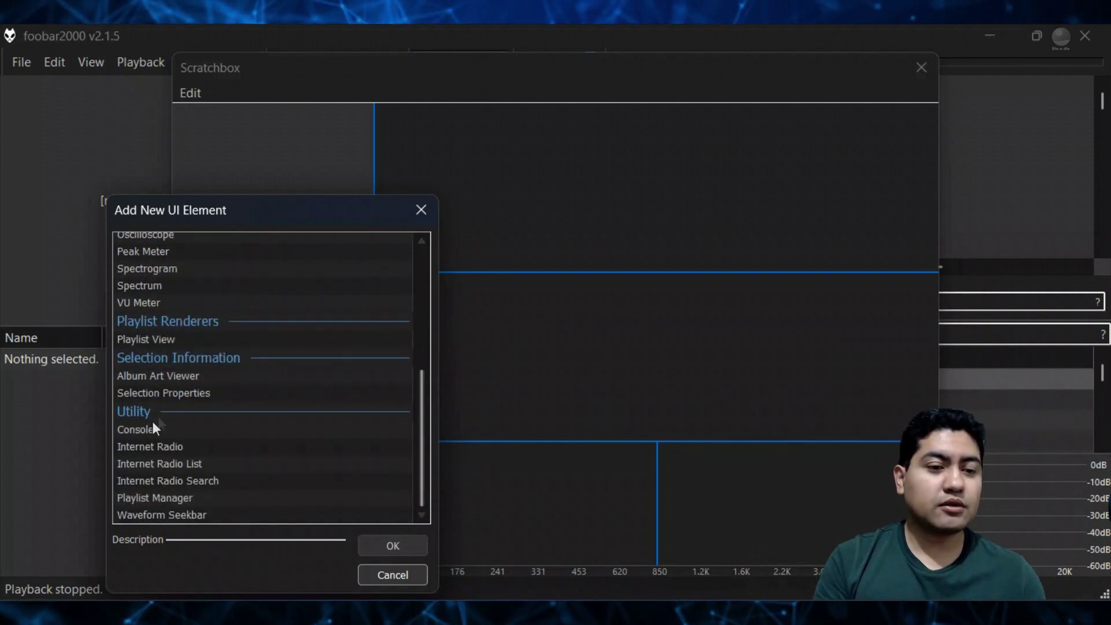
click(205, 400)
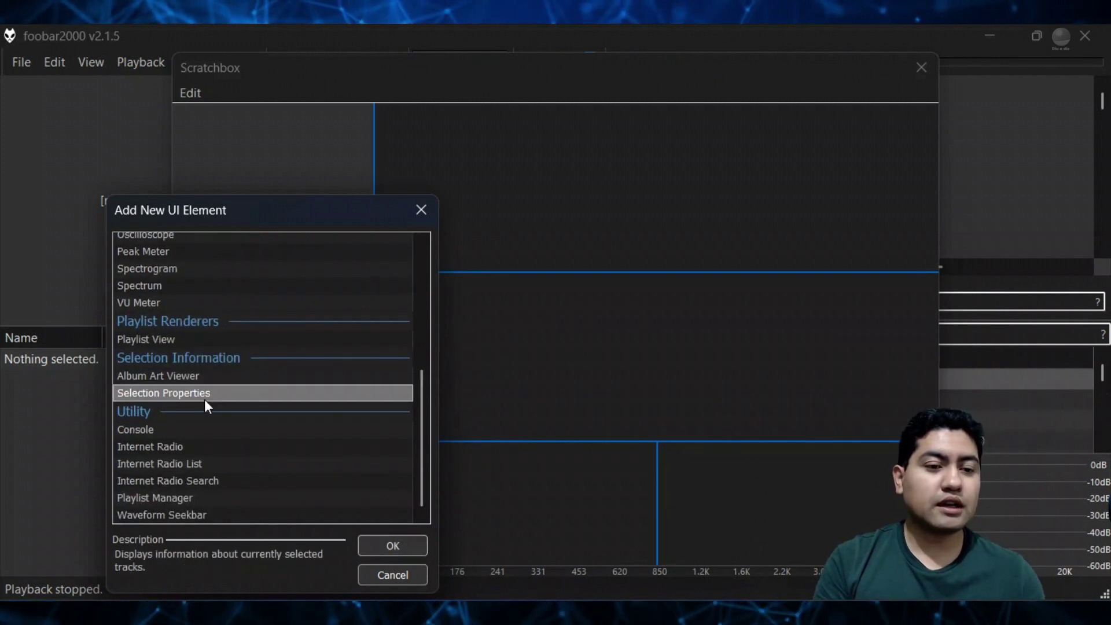
click(371, 545)
Add a Waveform Seekbar element to the right half of the scratchbox's lowest row.
right_click(756, 506)
click(847, 422)
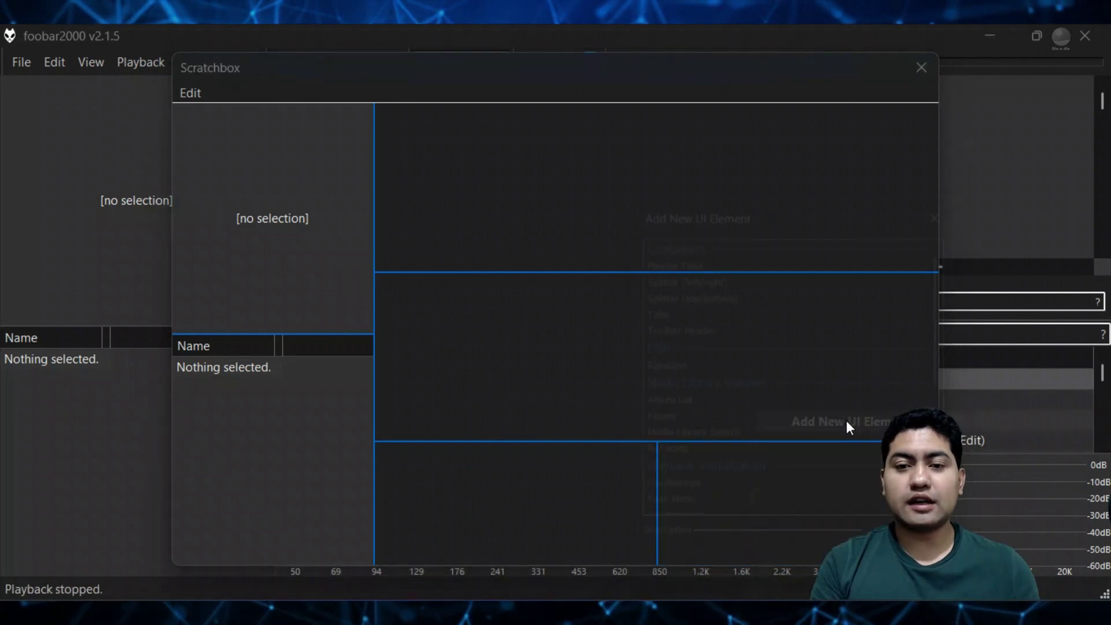
drag(950, 343, 970, 490)
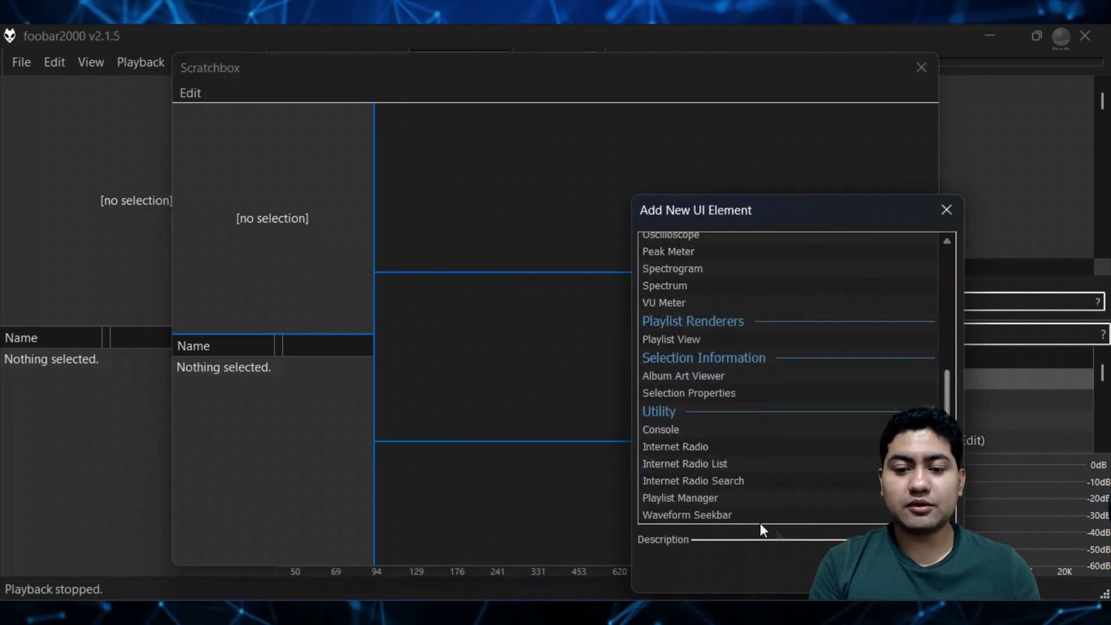
click(715, 516)
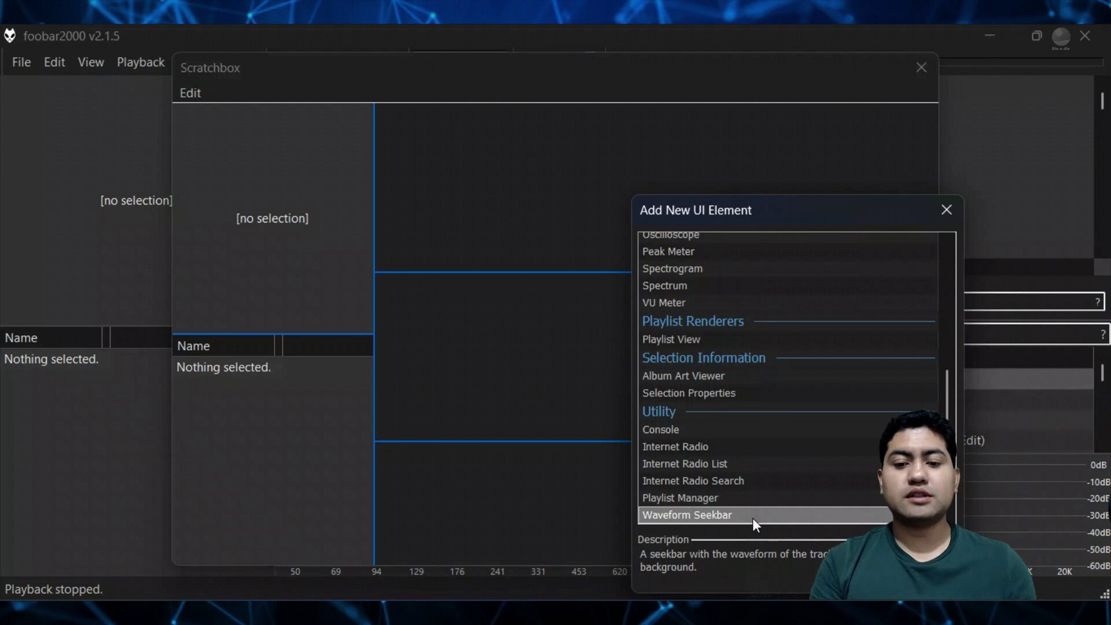
click(886, 579)
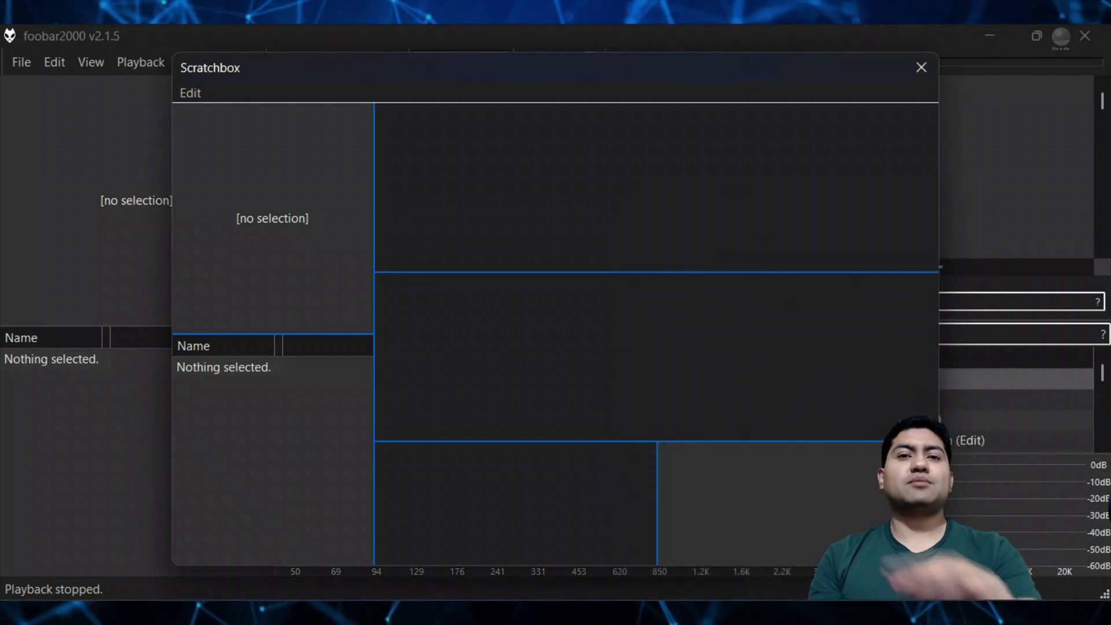
Add an Oscilloscope element to the empty pane beside the Waveform Seekbar in the scratchbox.
right_click(544, 505)
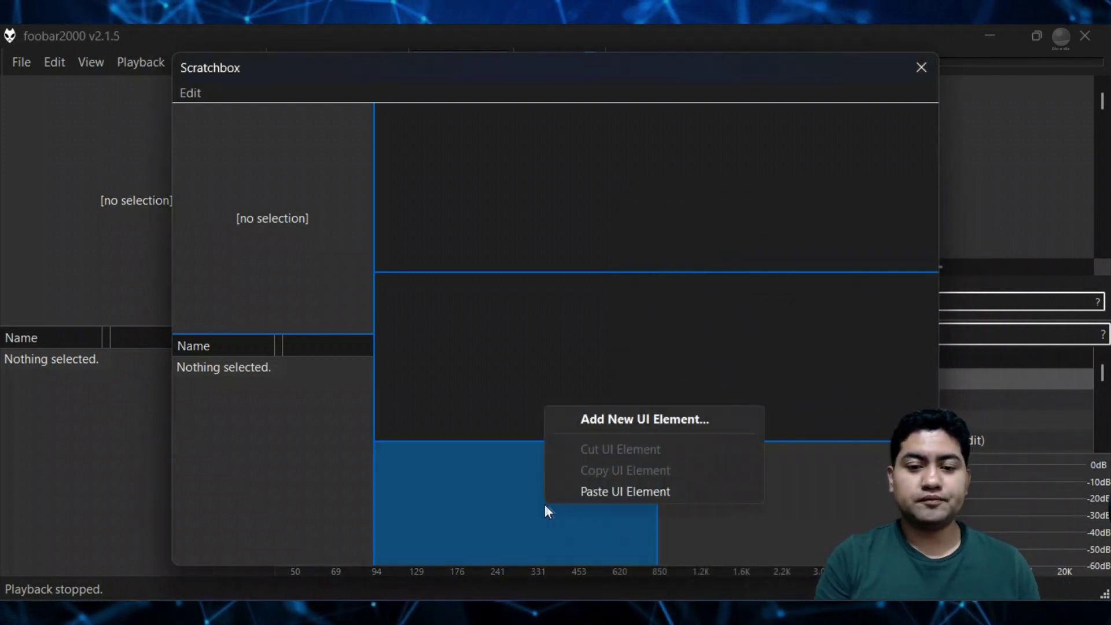
click(664, 422)
click(420, 327)
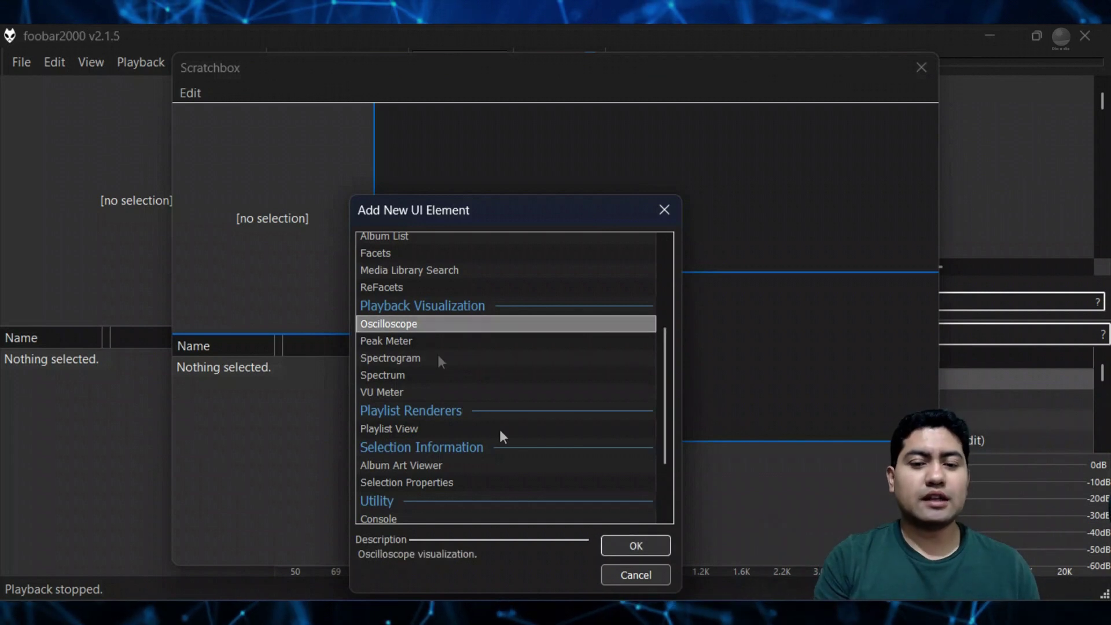
click(636, 546)
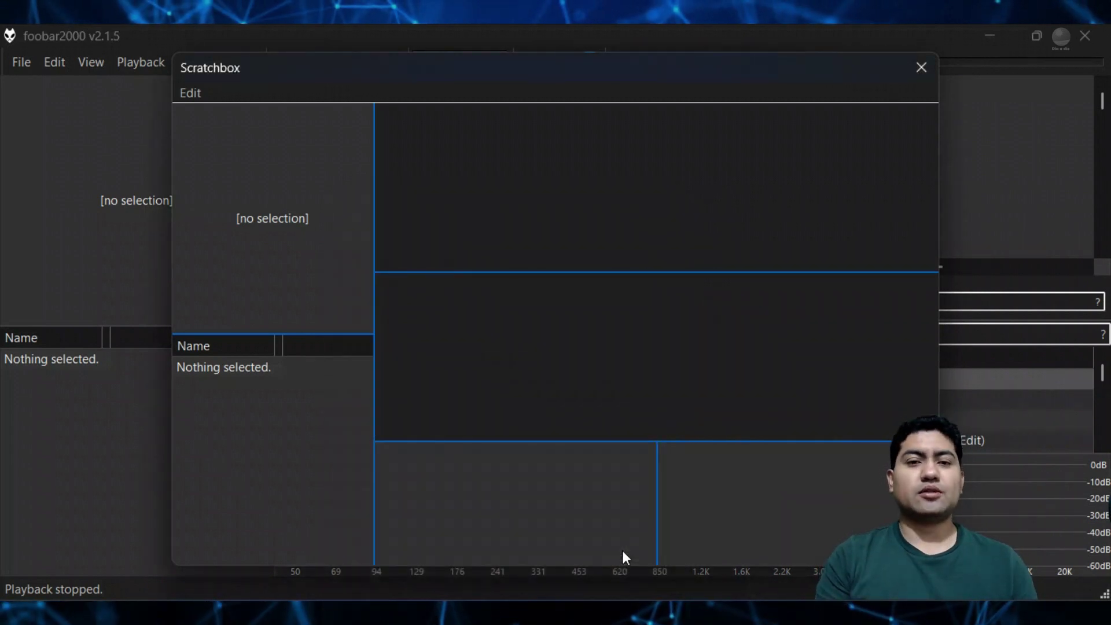
Add a Facets element to the uppermost pane of the scratchbox's right column.
right_click(594, 149)
click(630, 161)
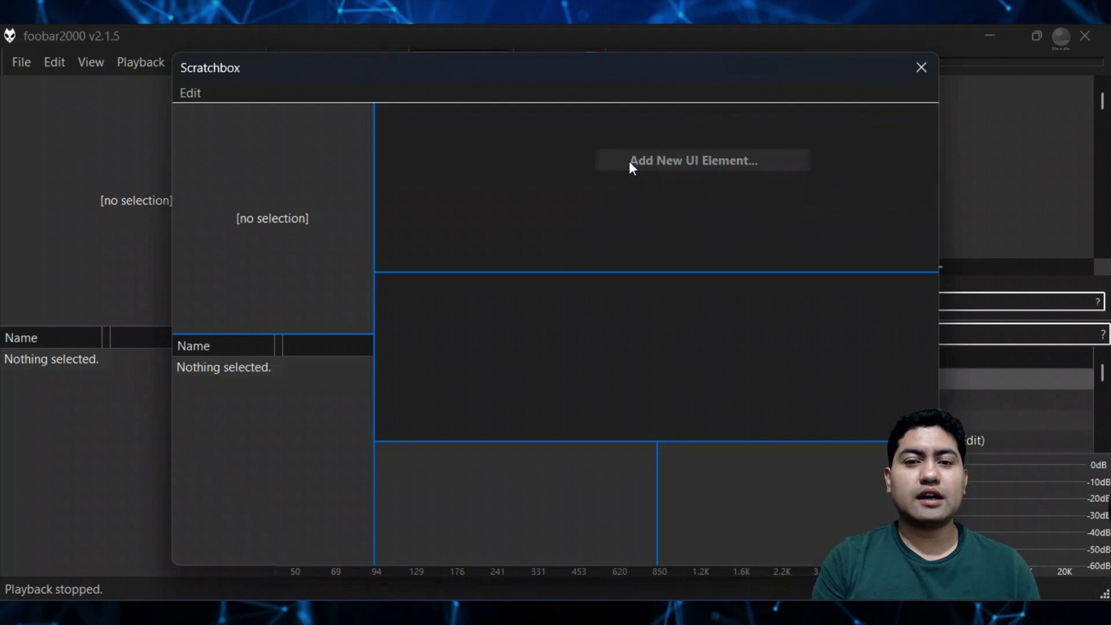
drag(806, 193, 814, 213)
click(551, 203)
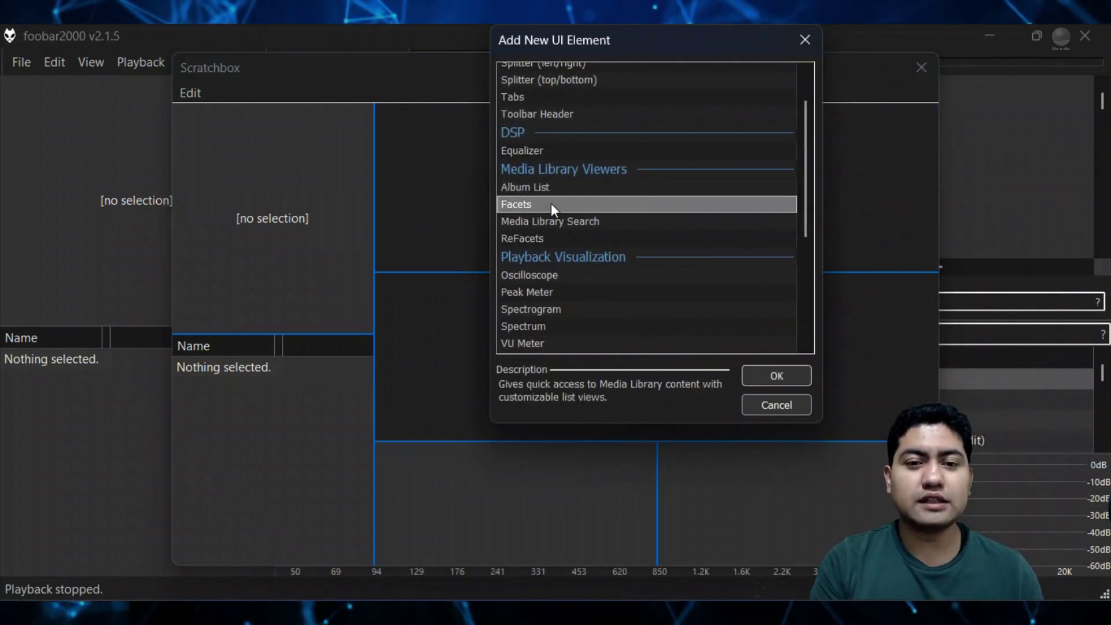
double_click(551, 203)
Add a Playlist Tabs container to the scratchbox pane directly below Facets.
right_click(612, 325)
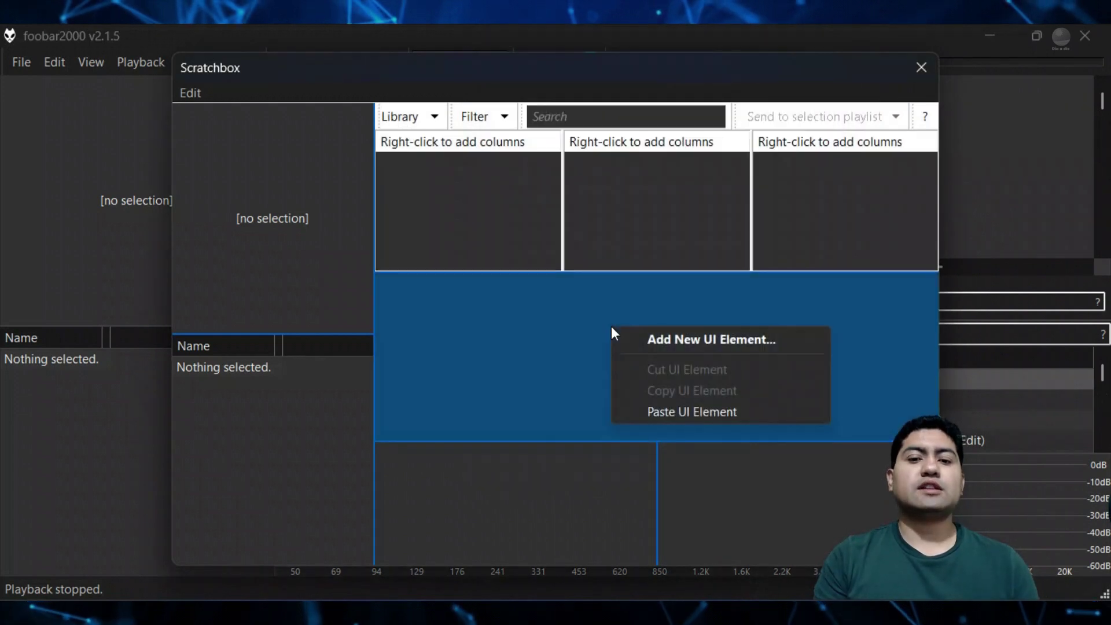
click(646, 339)
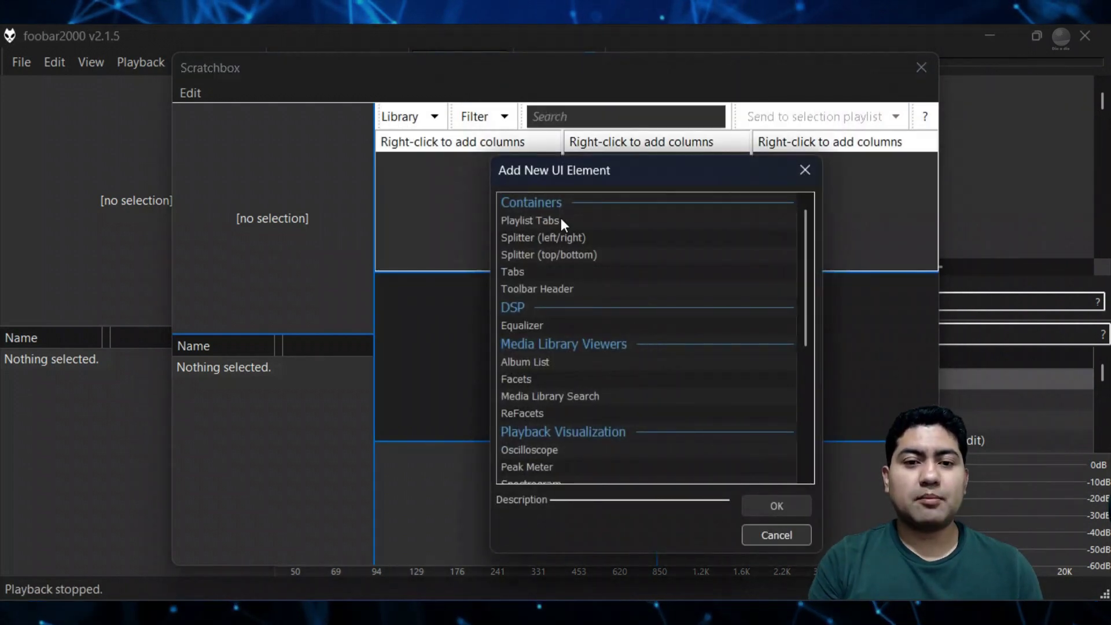
click(561, 220)
click(770, 502)
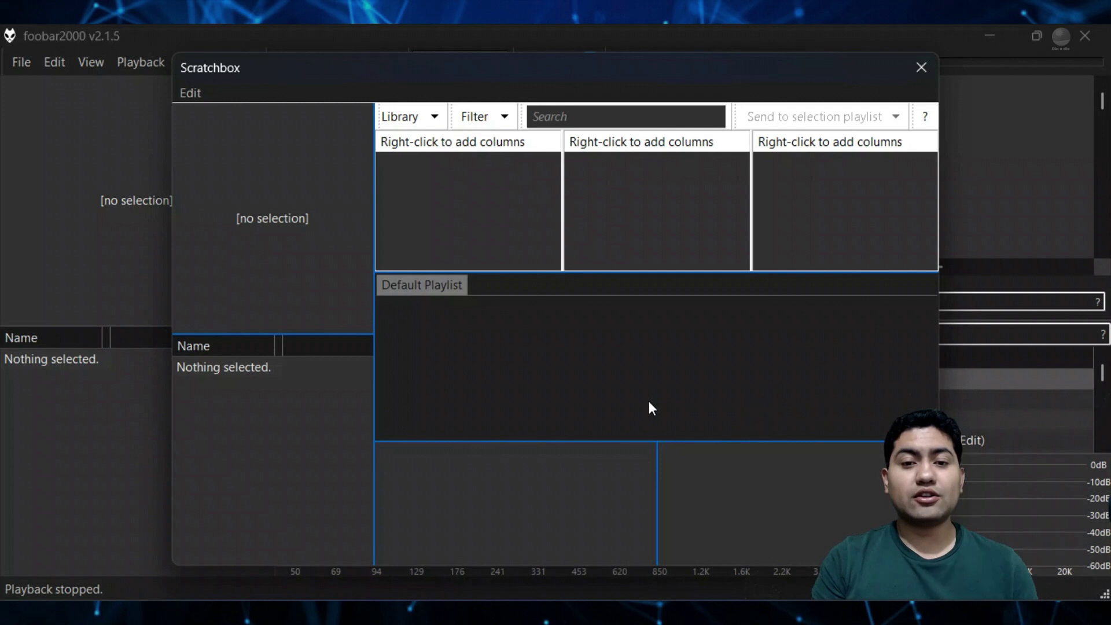
Insert a Playlist View element inside the scratchbox's Playlist Tabs container.
right_click(648, 403)
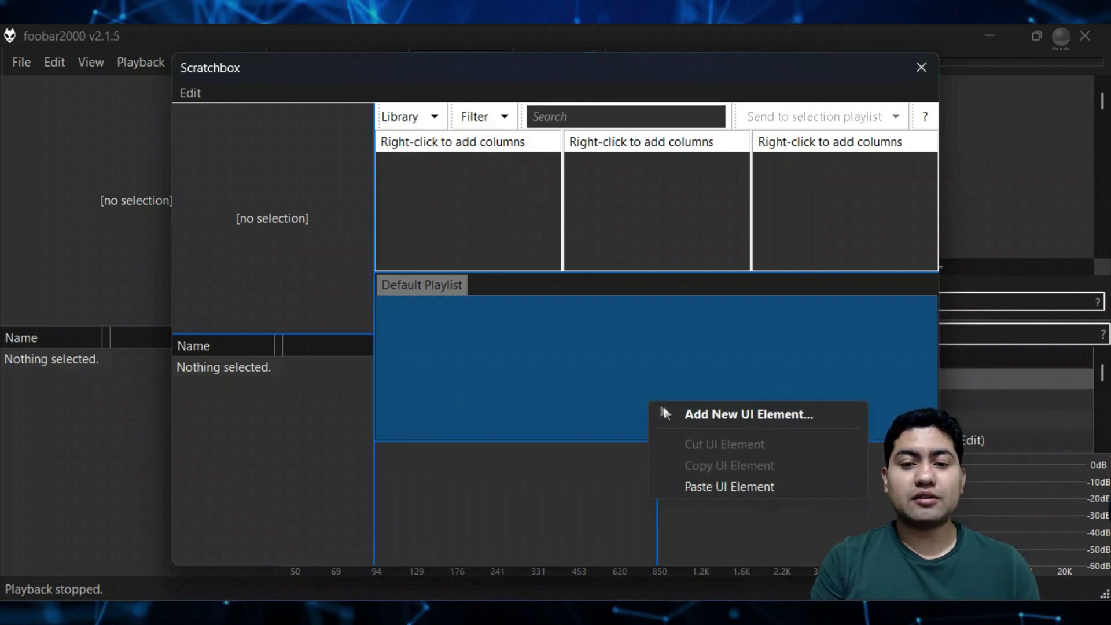
click(670, 414)
scroll(671, 411, down, 4)
click(571, 342)
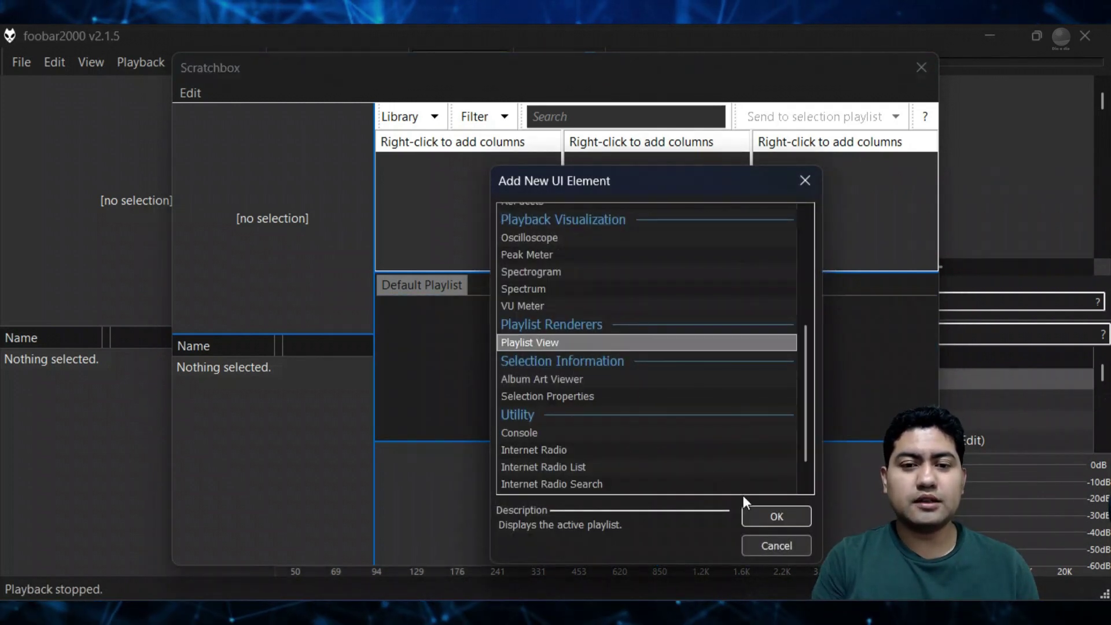
click(774, 515)
Apply the scratchbox layout to the main window, agreeing to overwrite the current layout.
click(194, 95)
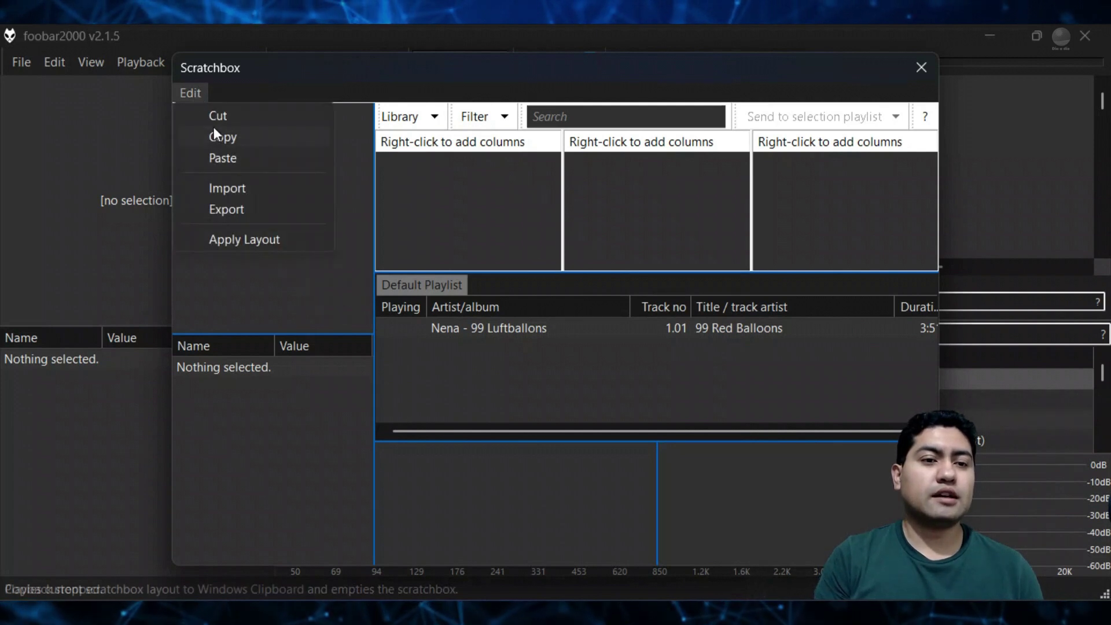
click(247, 243)
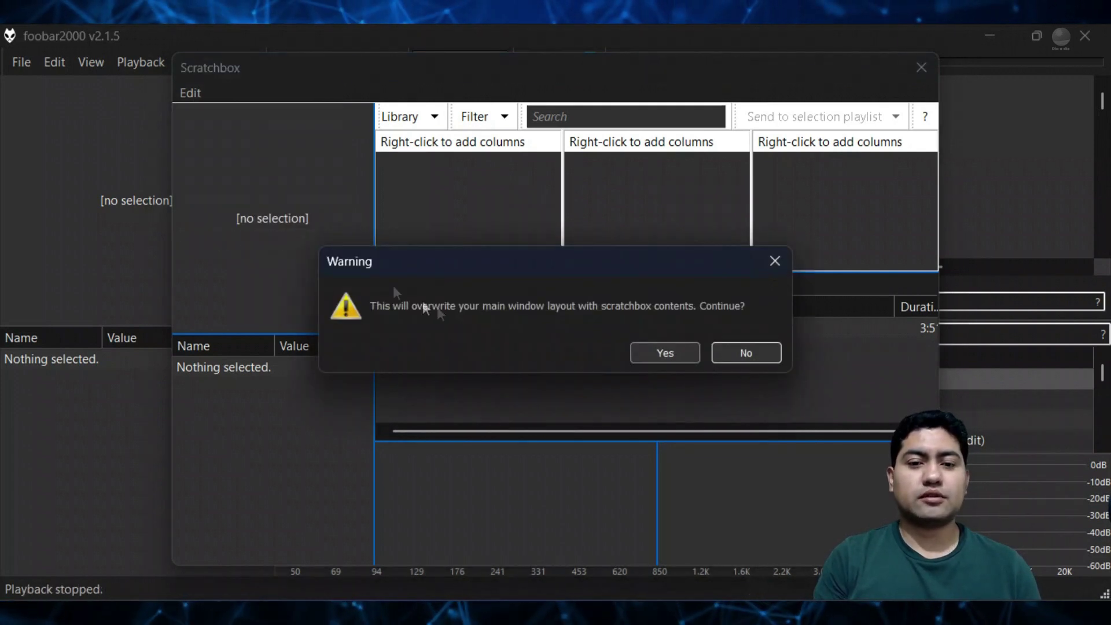
click(637, 355)
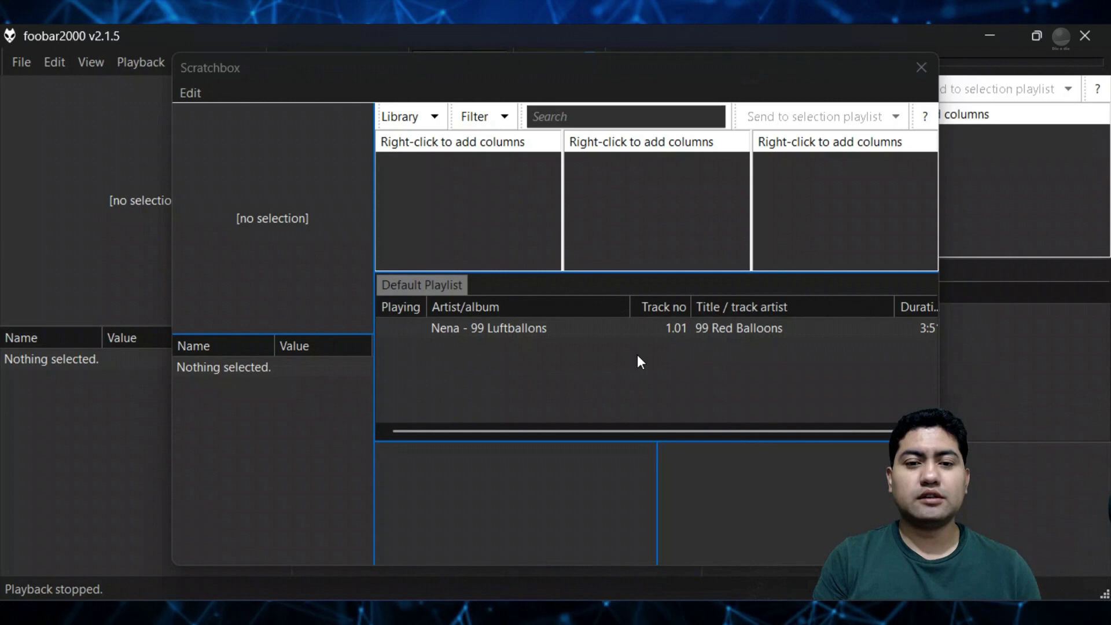
Set the first Facets column in the main window to Track.
right_click(475, 117)
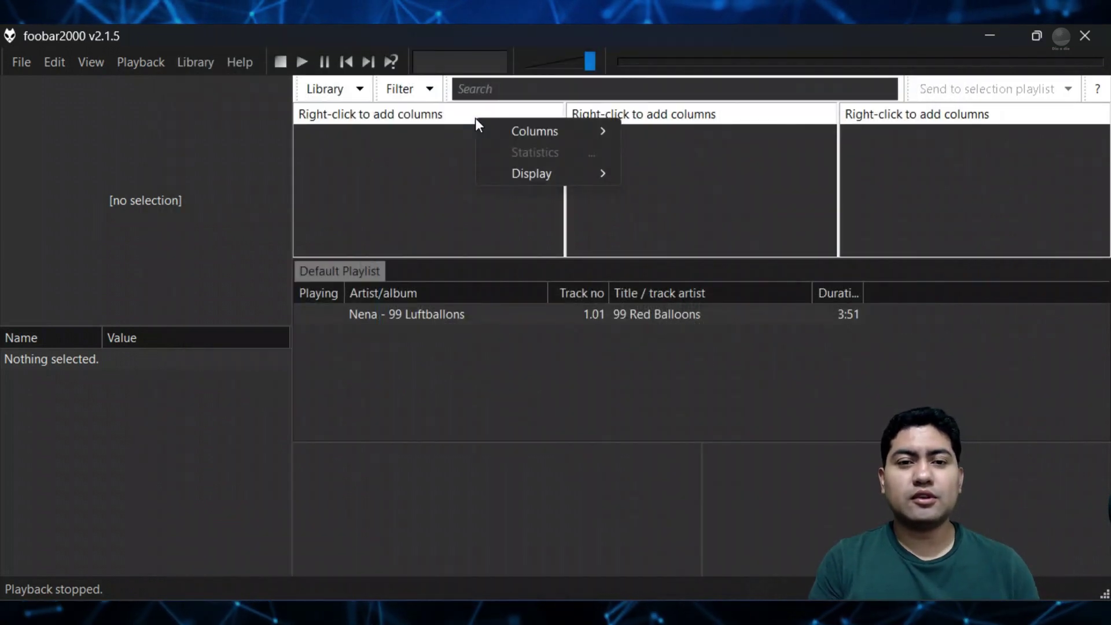
click(444, 145)
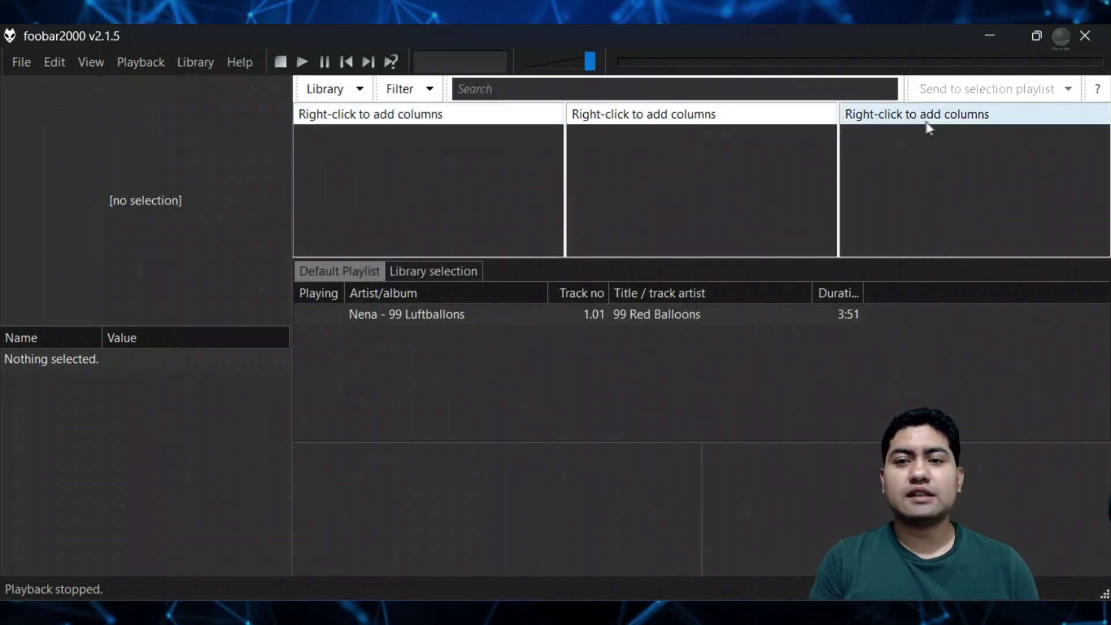
right_click(523, 120)
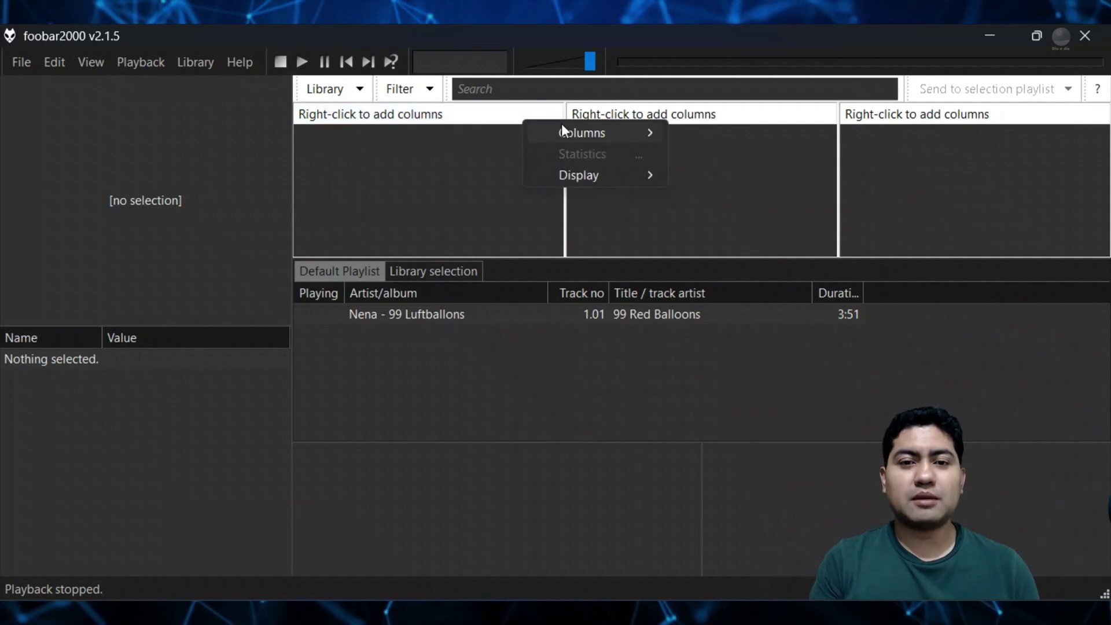
mouse_move(561, 125)
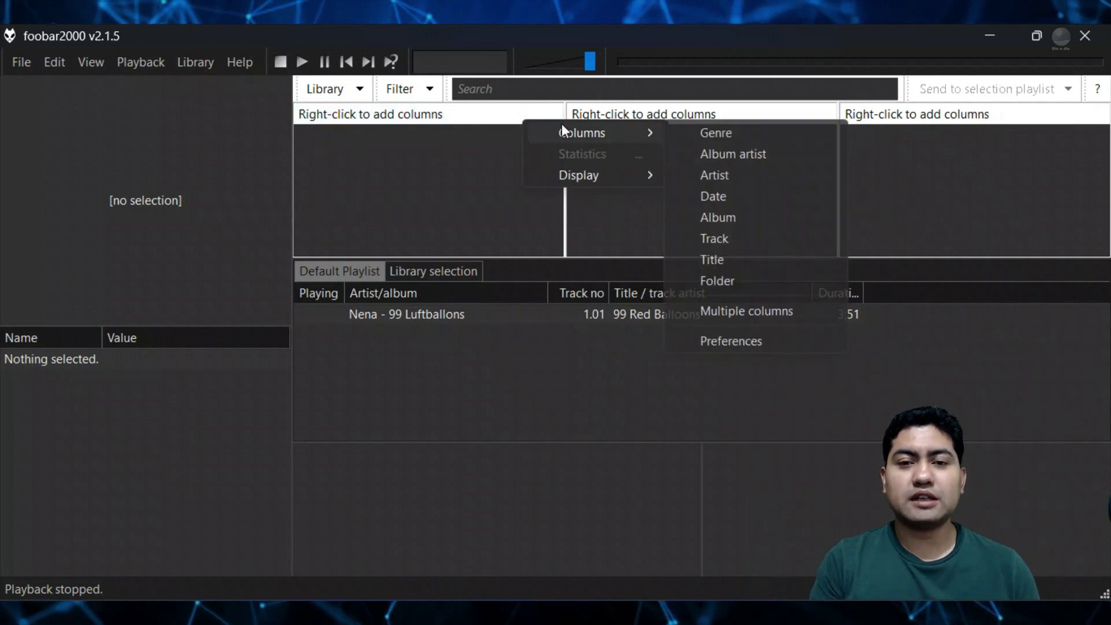
click(728, 233)
Set the second Facets column to Genre and the third one to Artist.
right_click(683, 115)
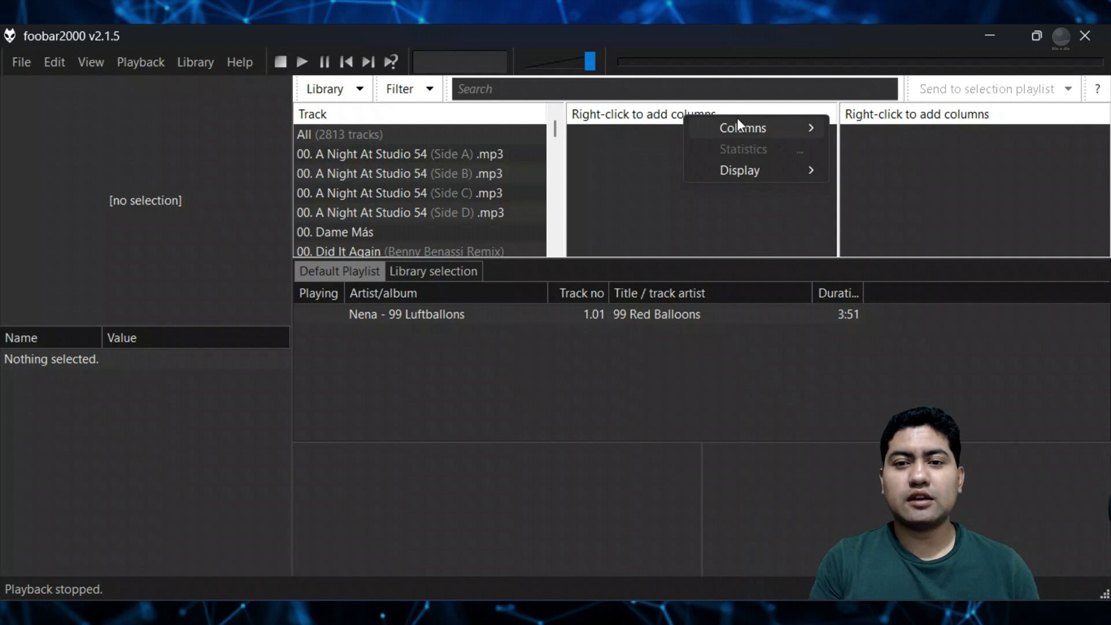
mouse_move(747, 127)
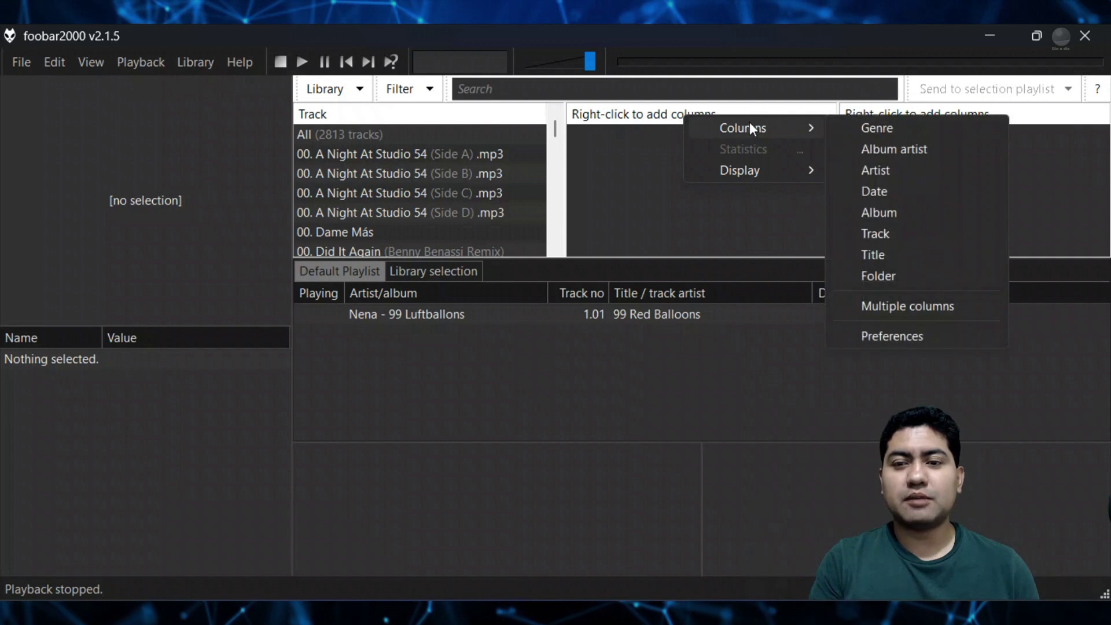
click(894, 129)
right_click(921, 113)
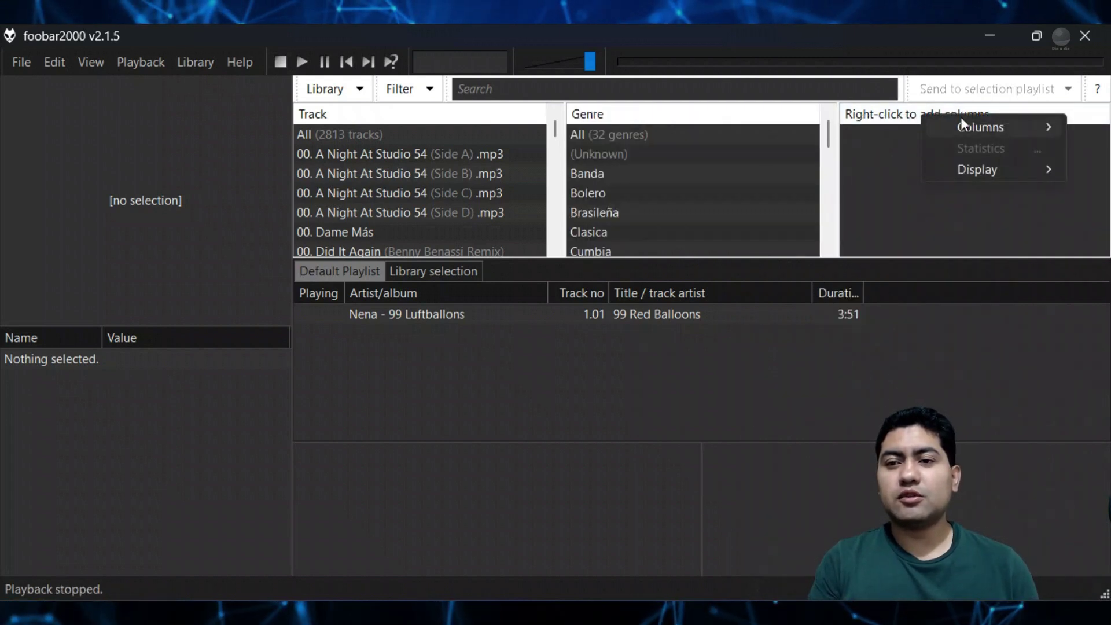
mouse_move(962, 122)
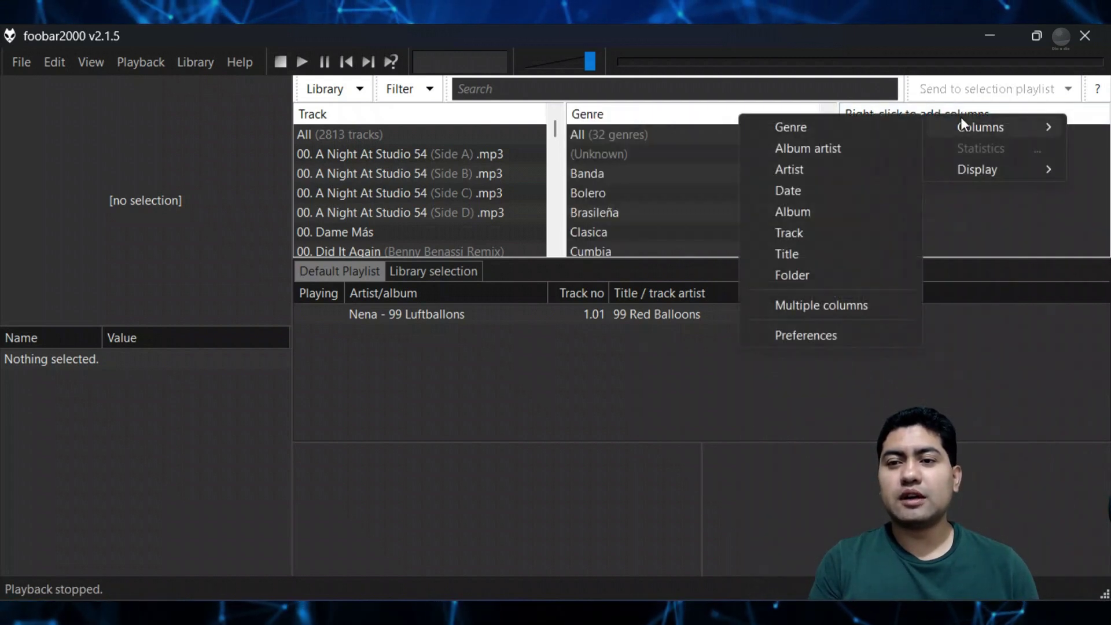
click(832, 169)
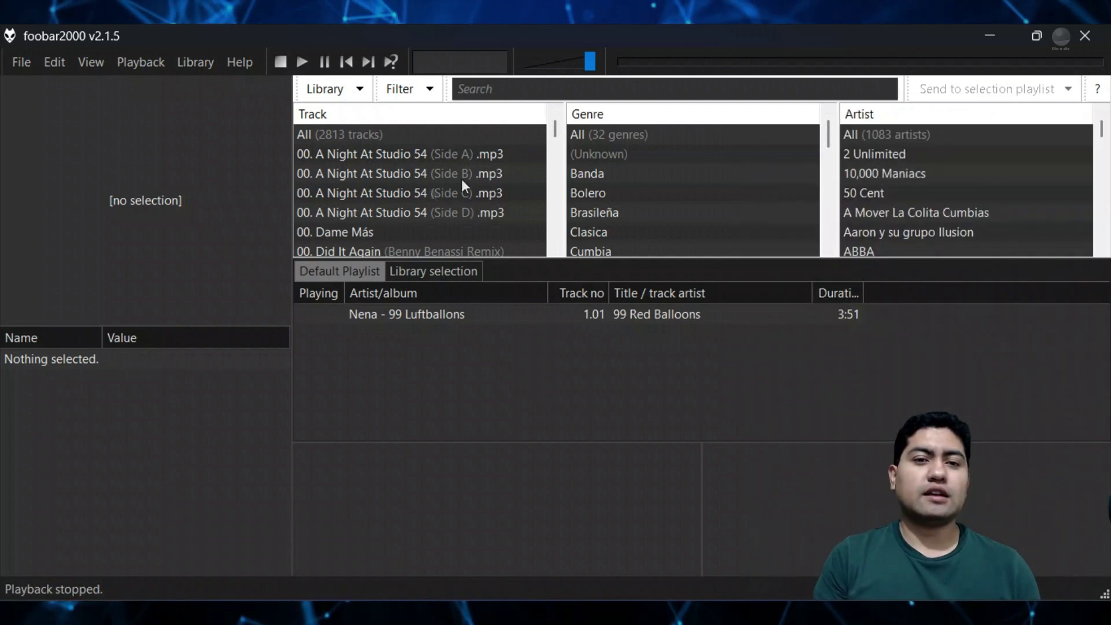
Play all library tracks from the Track column and select "Get Ready" by 2 Unlimited in the playlist.
double_click(332, 141)
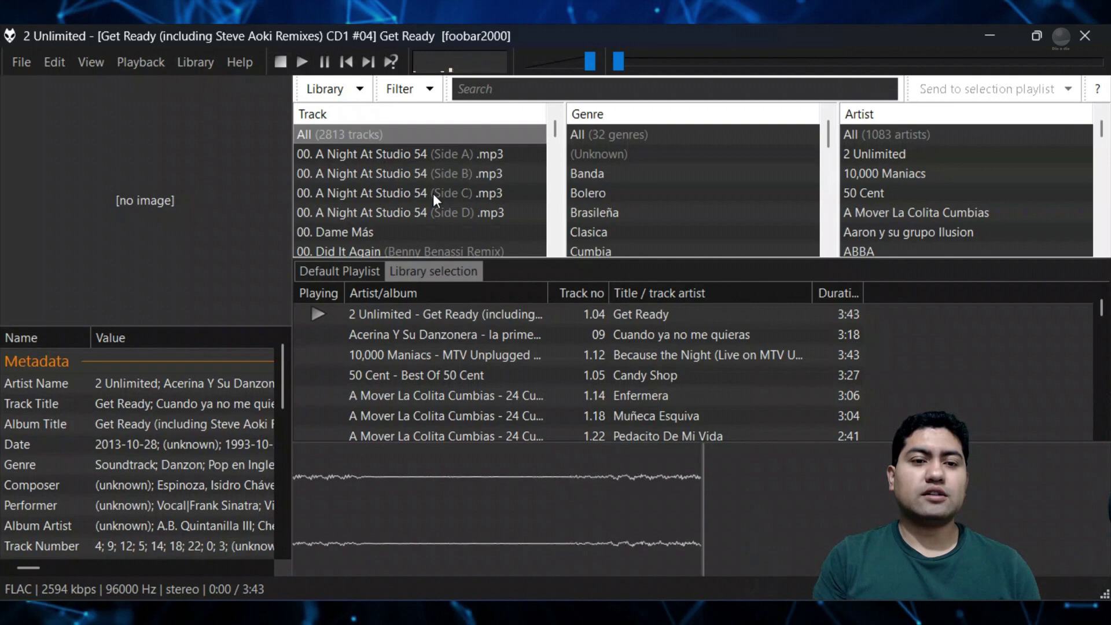
click(446, 322)
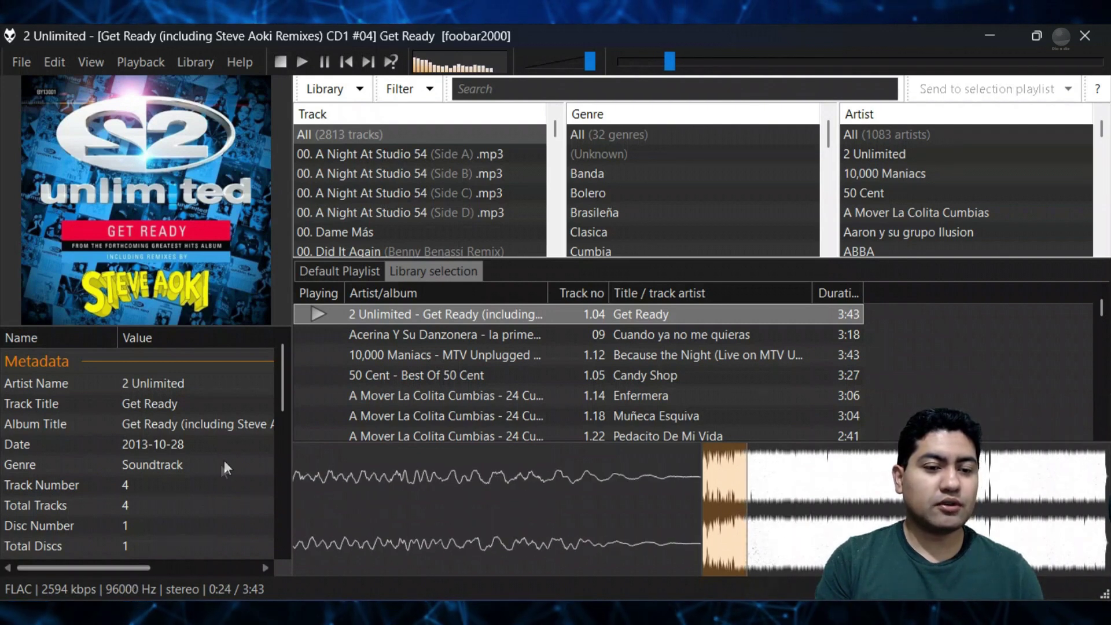
mouse_move(284, 394)
mouse_down()
mouse_move(284, 412)
mouse_move(287, 393)
mouse_up()
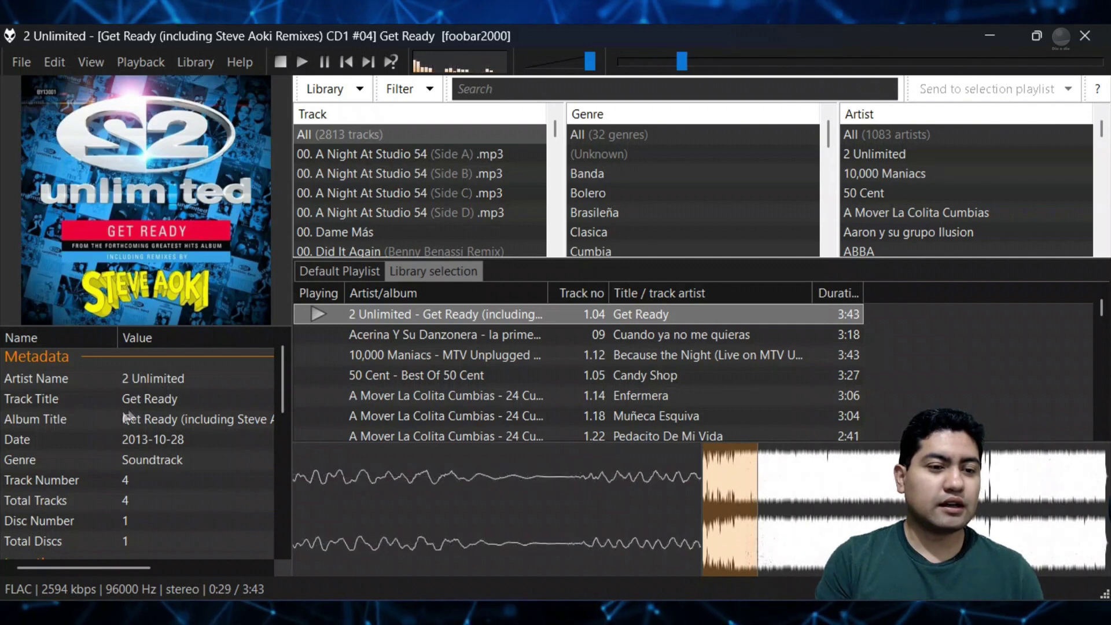
drag(283, 400, 301, 516)
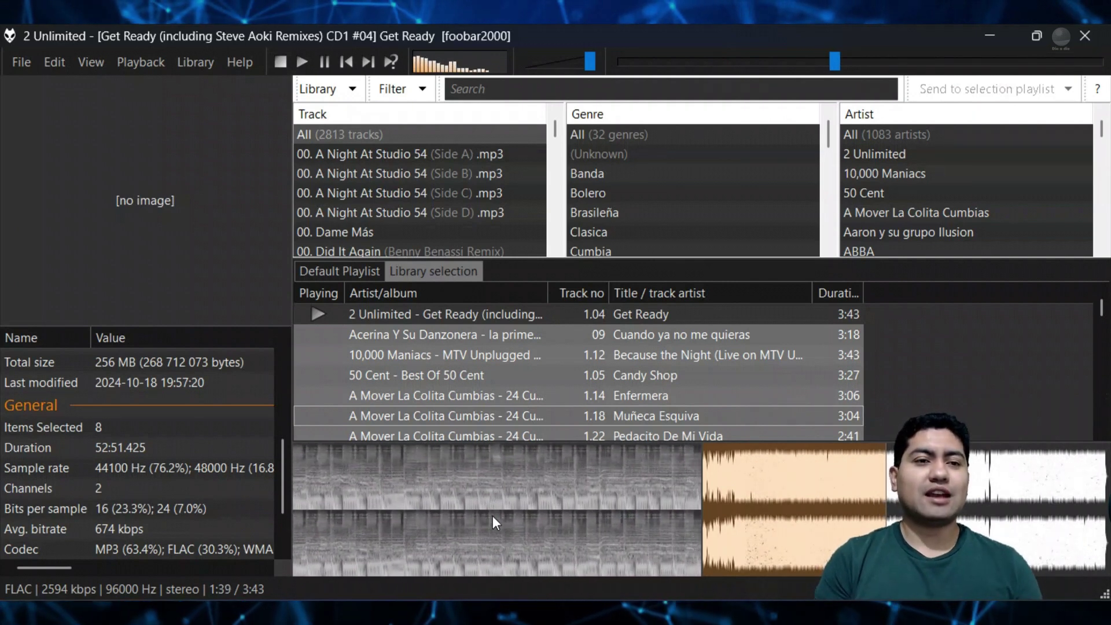
scroll(300, 349, down, 2)
Copy the main window layout and paste it into a newly created scratchbox.
click(90, 66)
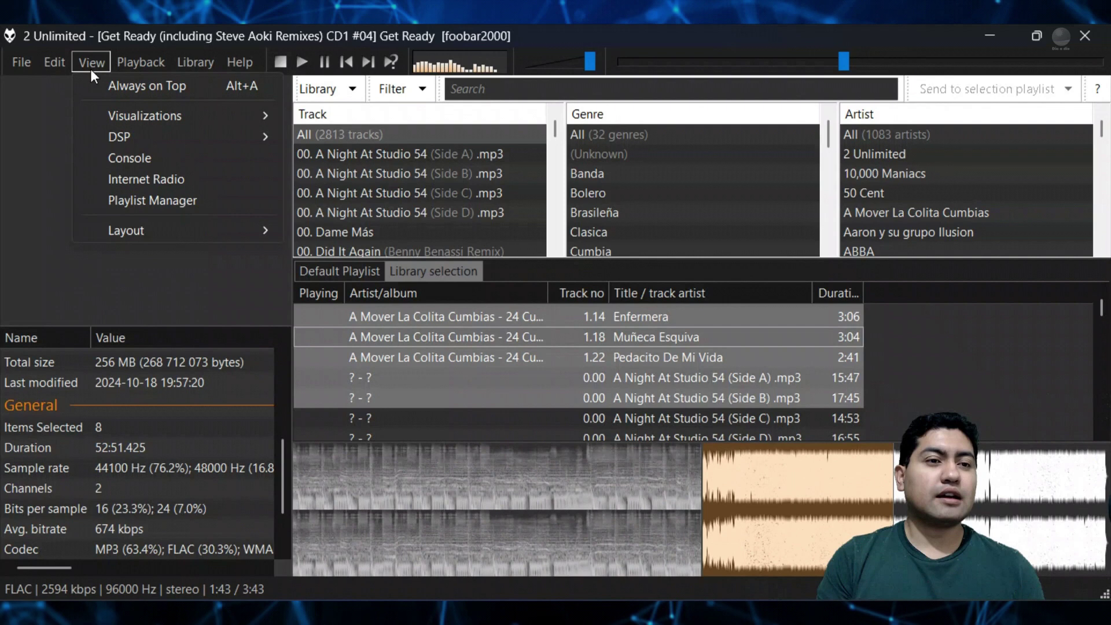
mouse_move(166, 235)
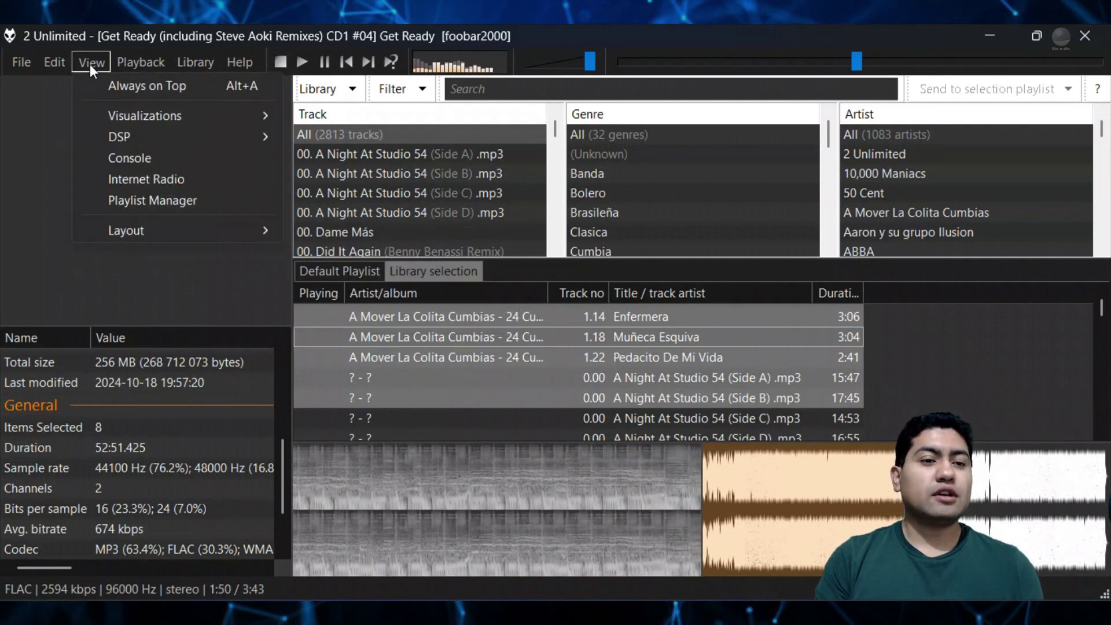
click(376, 276)
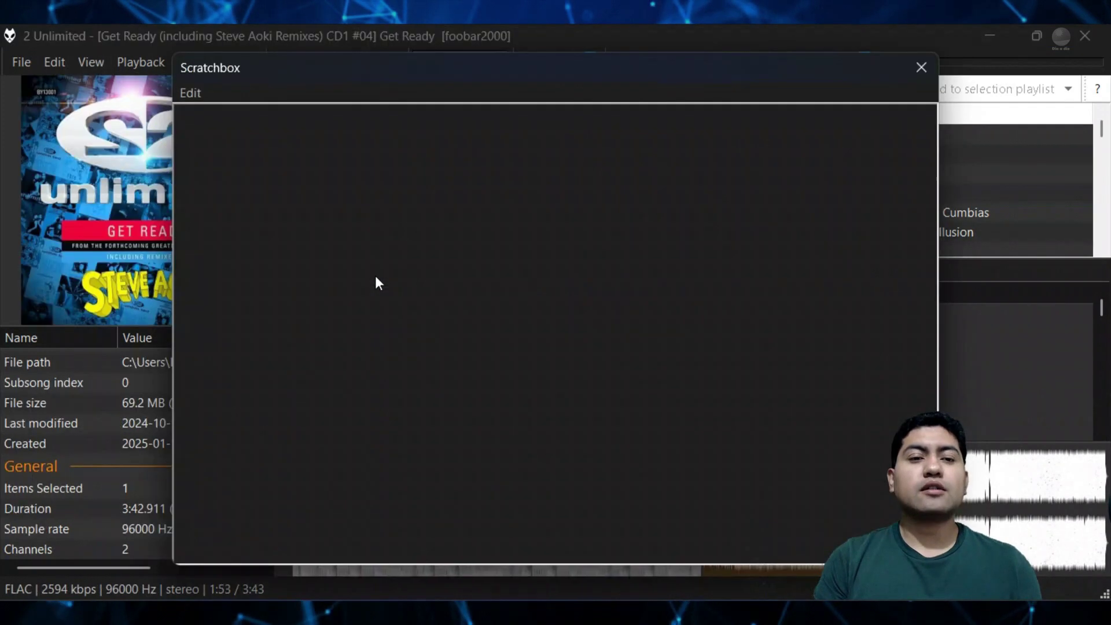
click(190, 93)
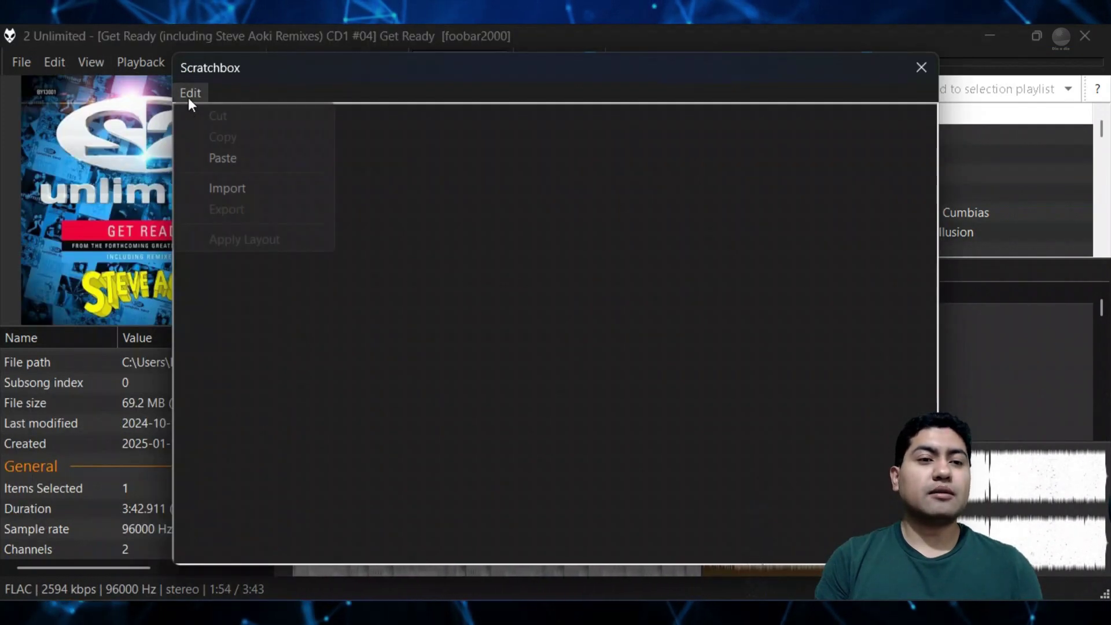
click(224, 162)
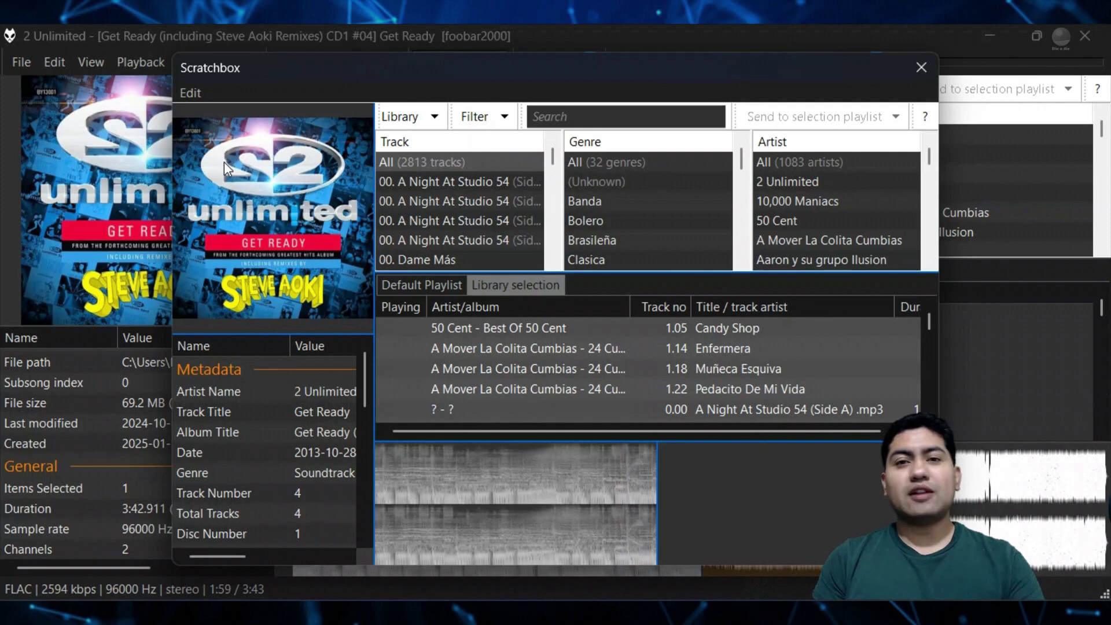
Replace the Spectrogram element in the scratchbox with the Spectrum visualization.
right_click(498, 488)
click(654, 268)
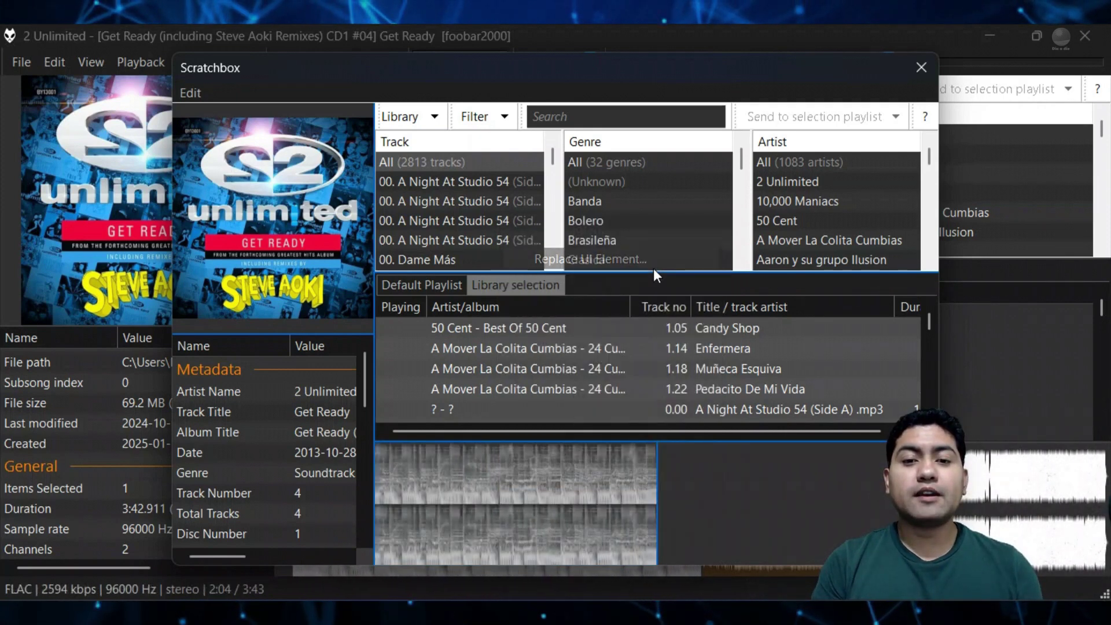
drag(665, 393, 679, 449)
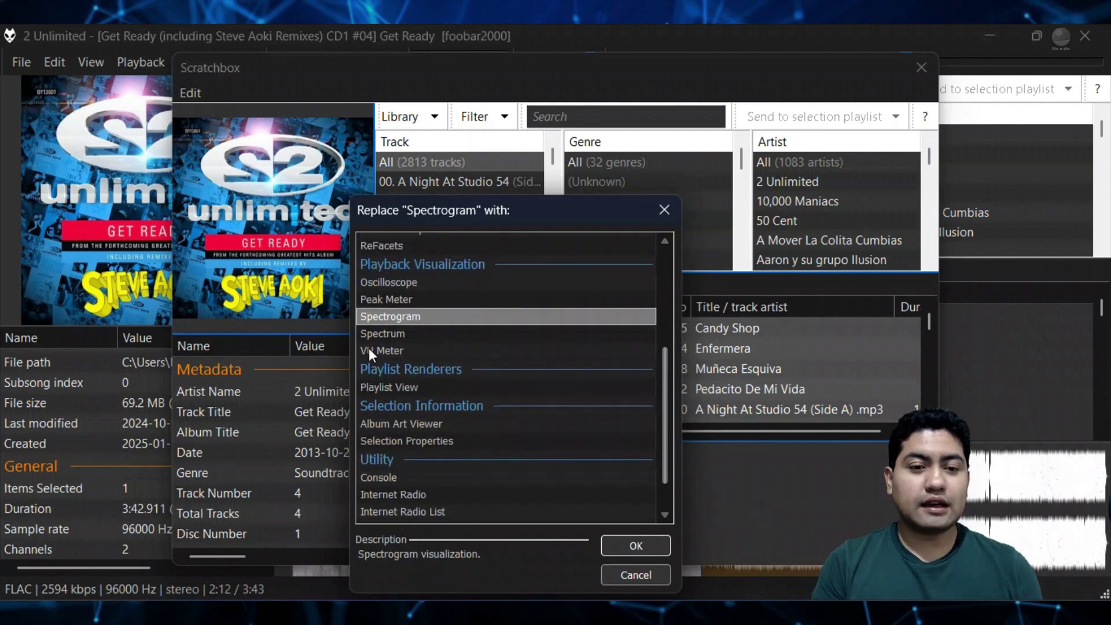
click(396, 334)
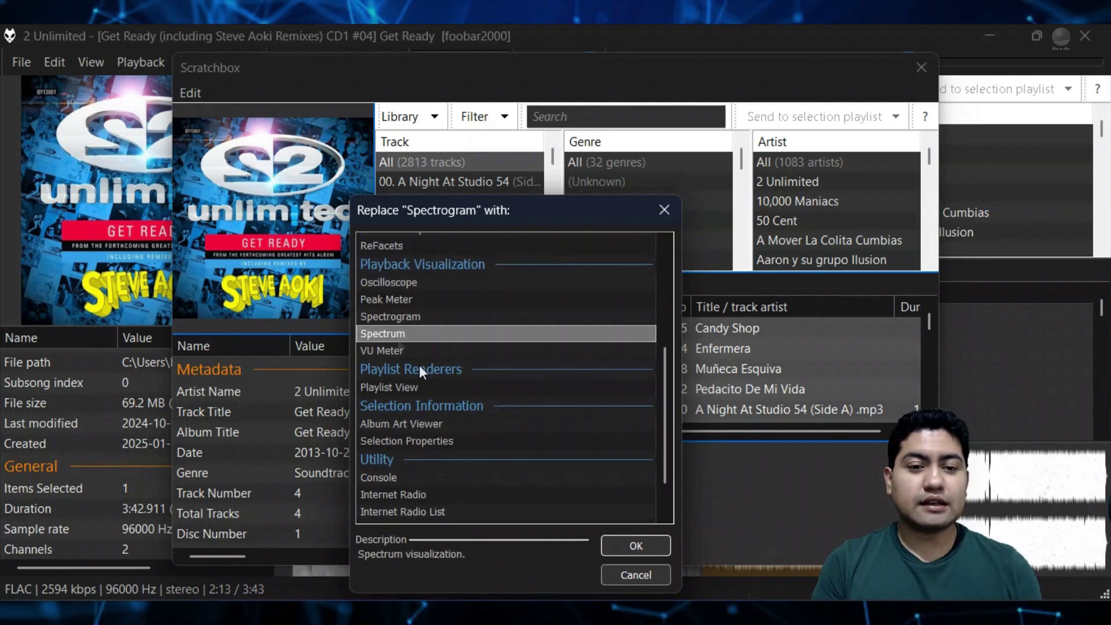
click(607, 546)
Apply the scratchbox layout to the main window, agreeing to overwrite it, and close the scratchbox.
click(190, 92)
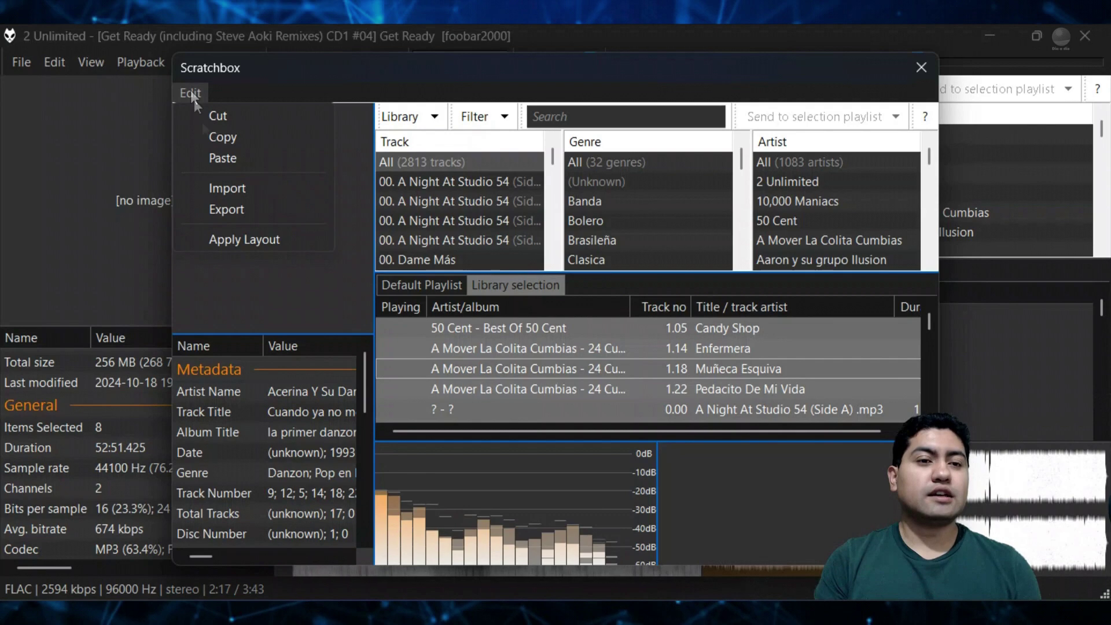
click(234, 240)
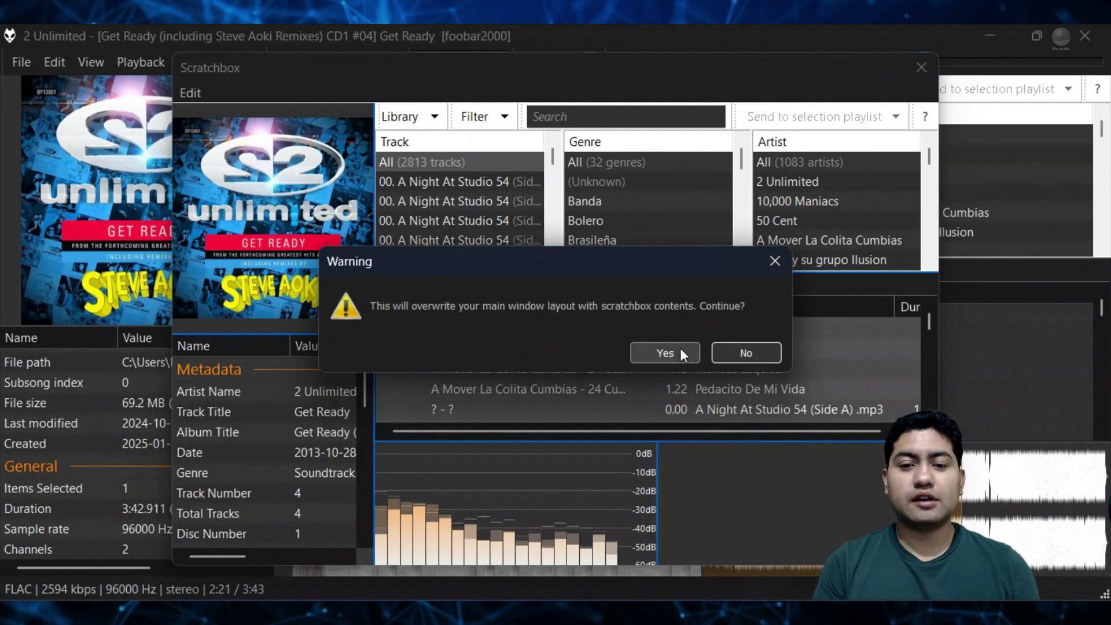
click(666, 351)
click(917, 69)
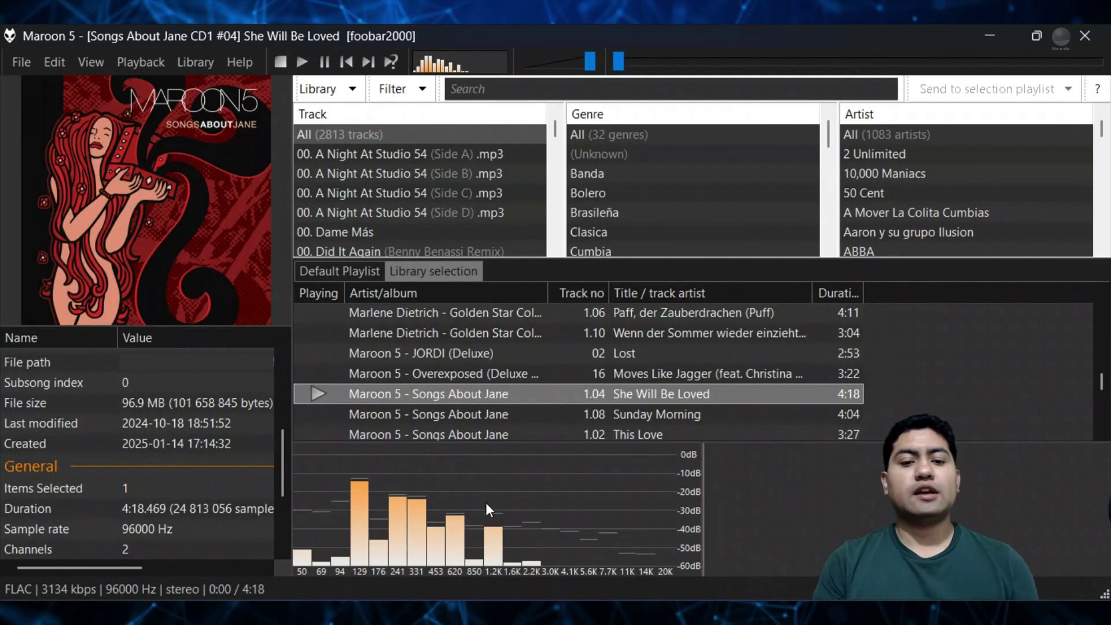
Set the band count of the Spectrum visualization in the main window to 10.
right_click(485, 503)
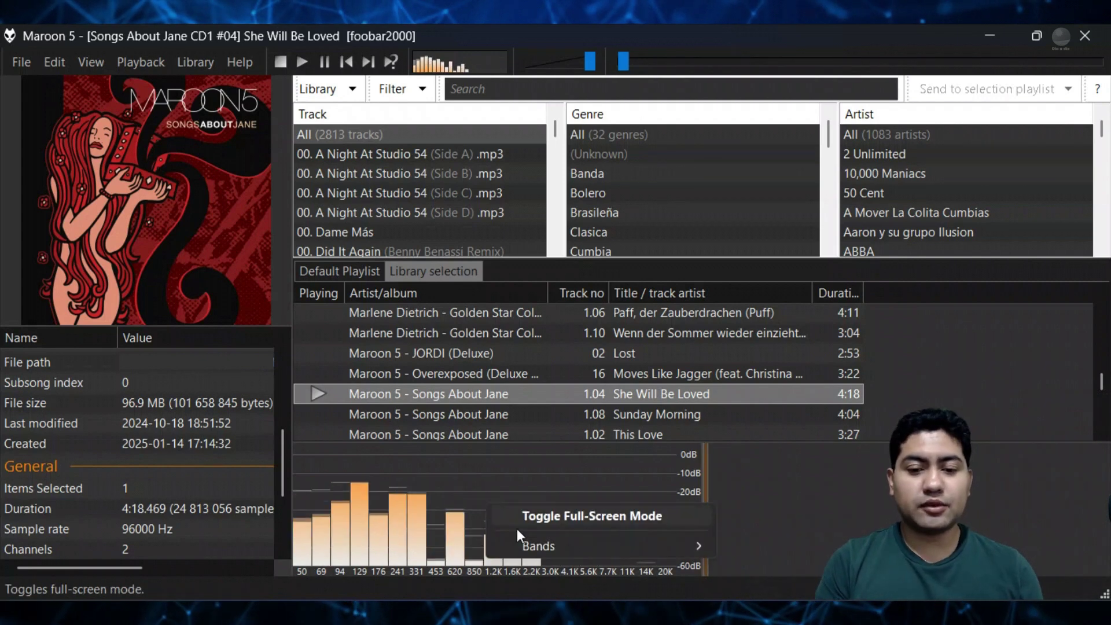
mouse_move(534, 546)
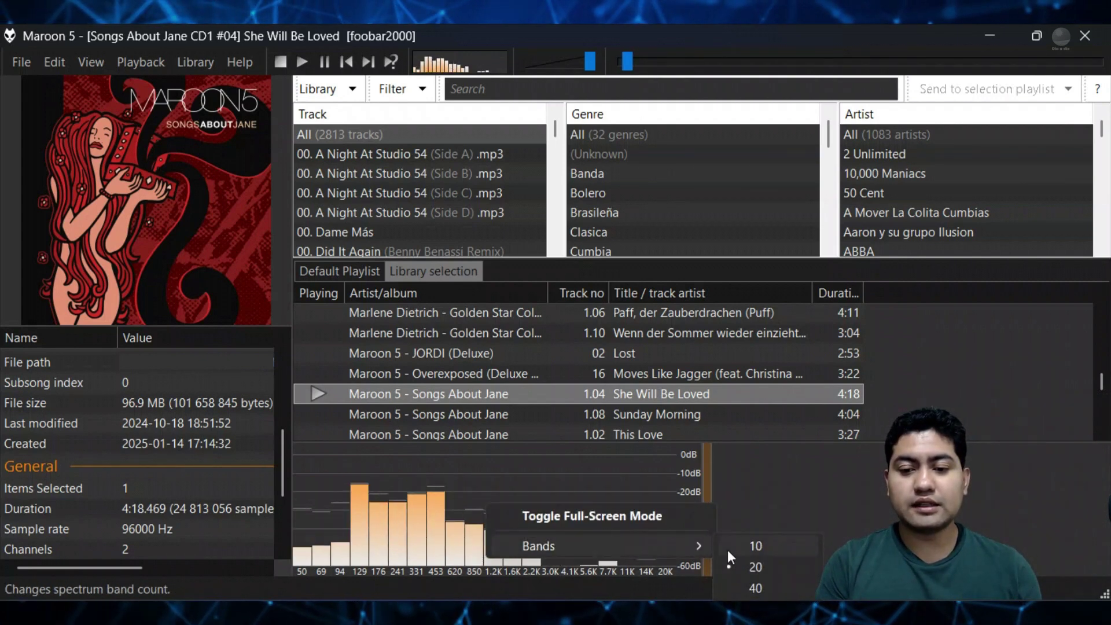
click(746, 546)
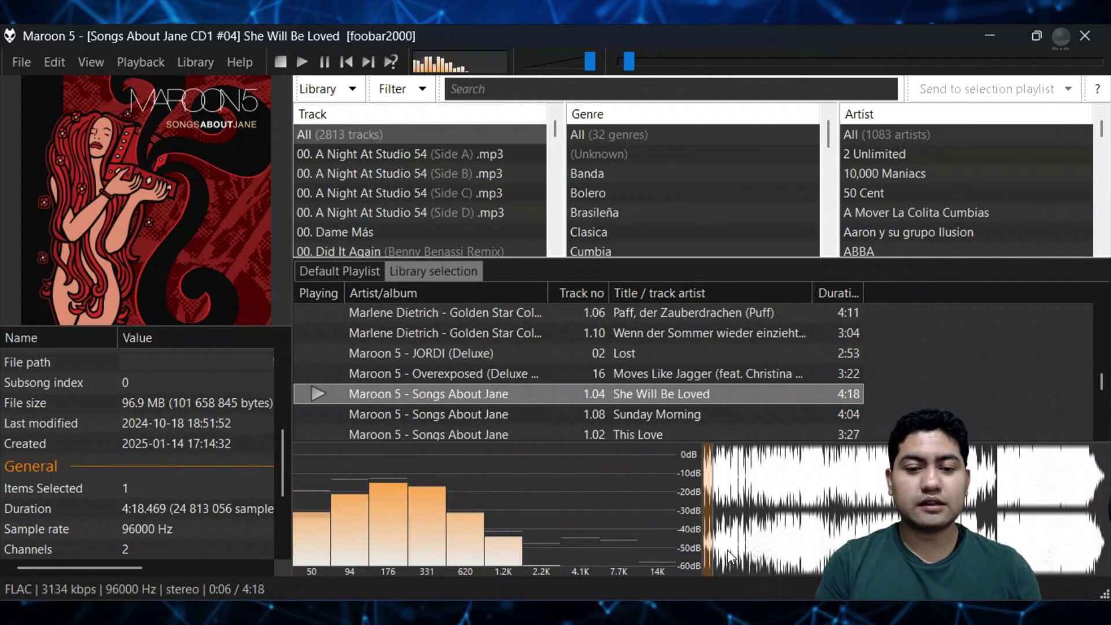
Copy the updated main window layout and paste it into a new scratchbox.
click(88, 64)
mouse_move(157, 226)
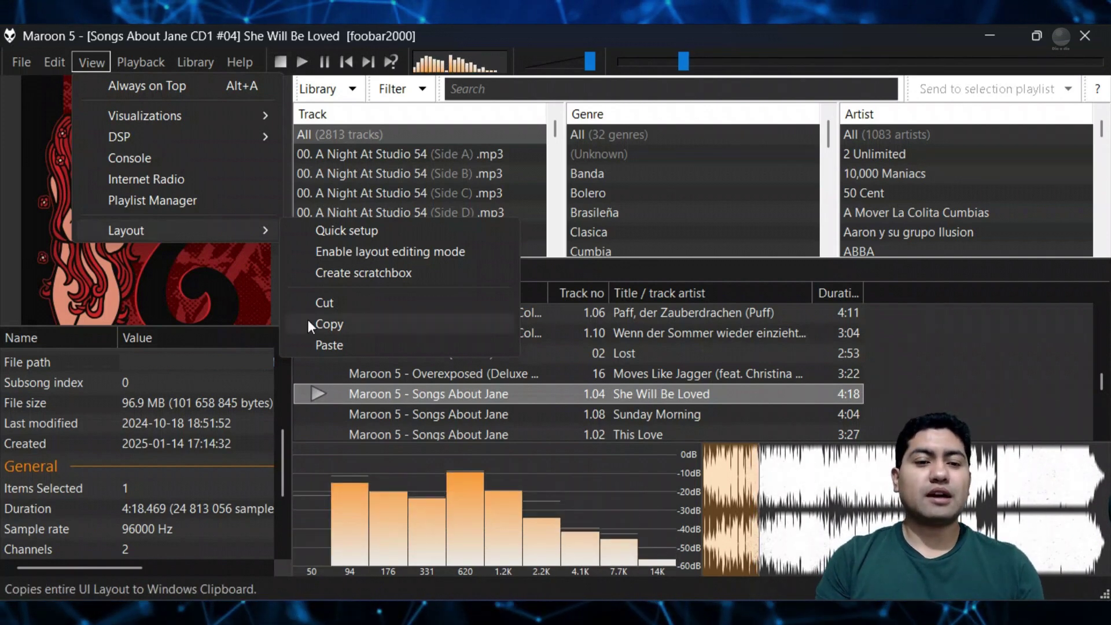
click(332, 326)
click(91, 62)
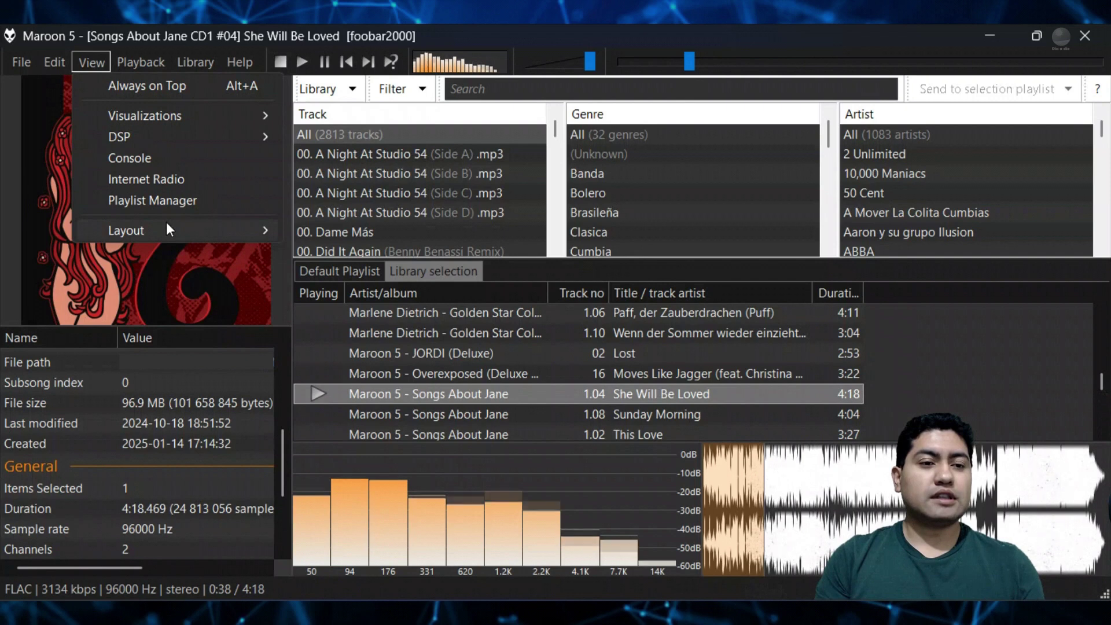
click(401, 273)
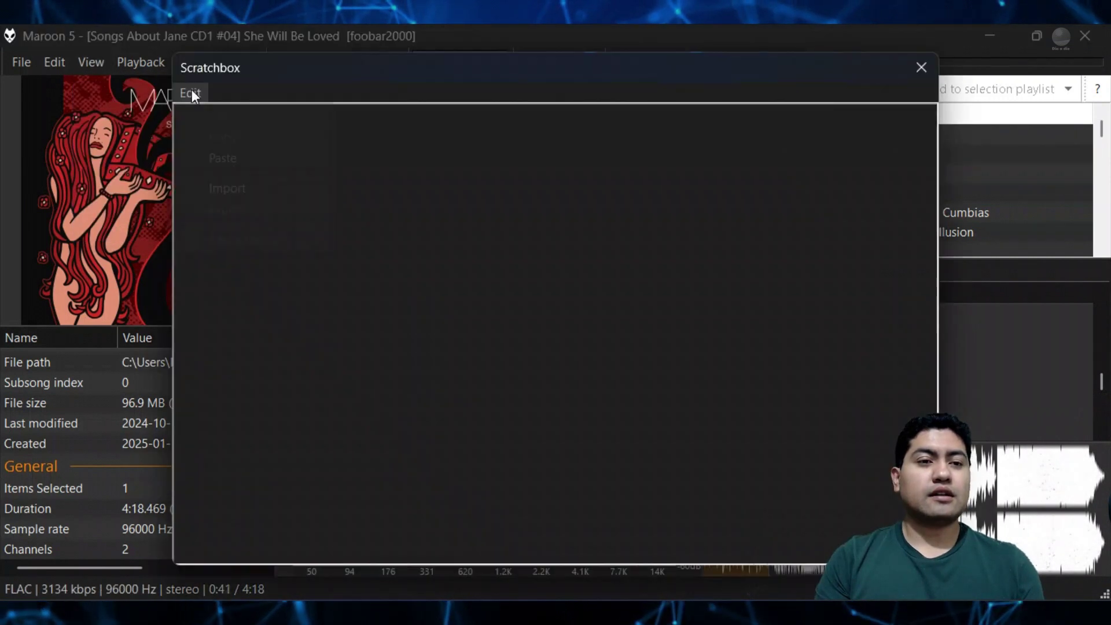
click(191, 91)
click(217, 155)
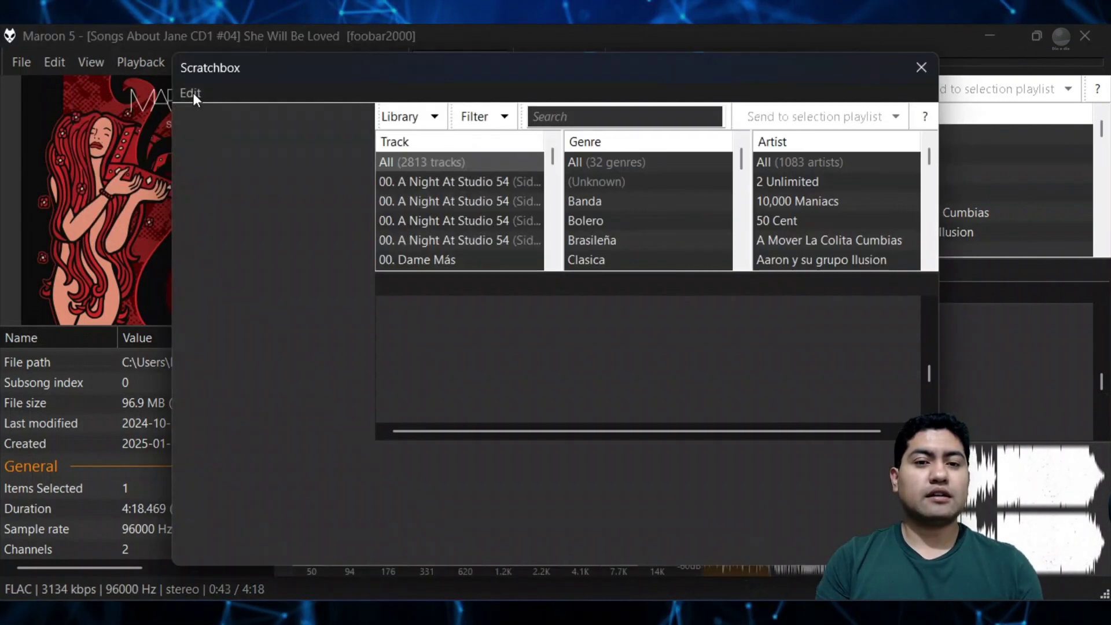
click(193, 92)
click(244, 209)
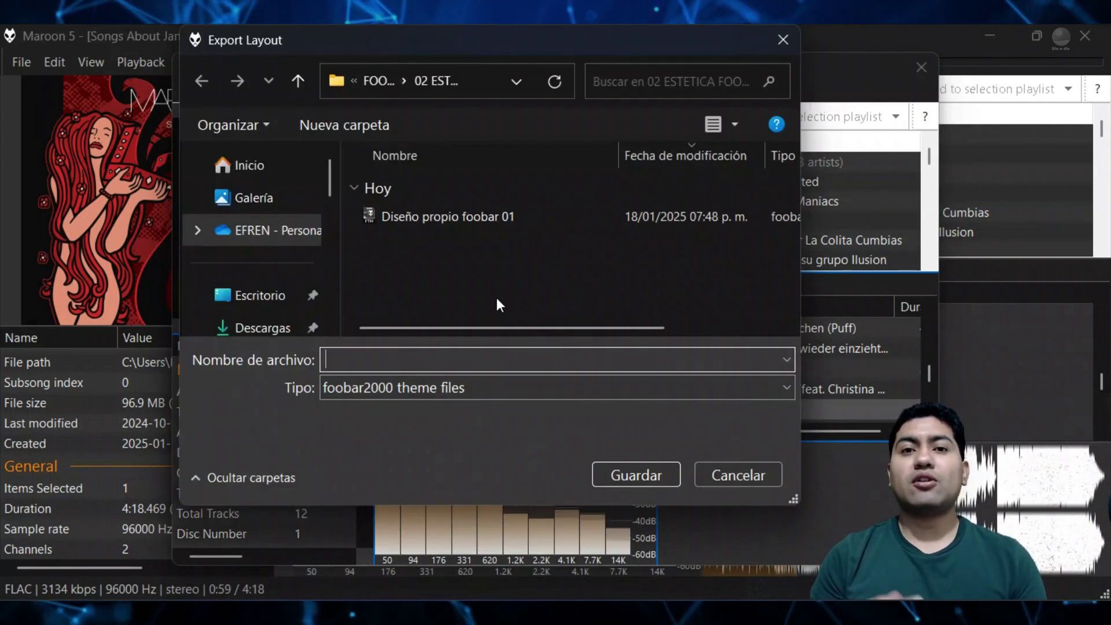
key(Escape)
Import the saved theme file "Diseño propio foobar 01" into the scratchbox.
click(193, 92)
click(260, 188)
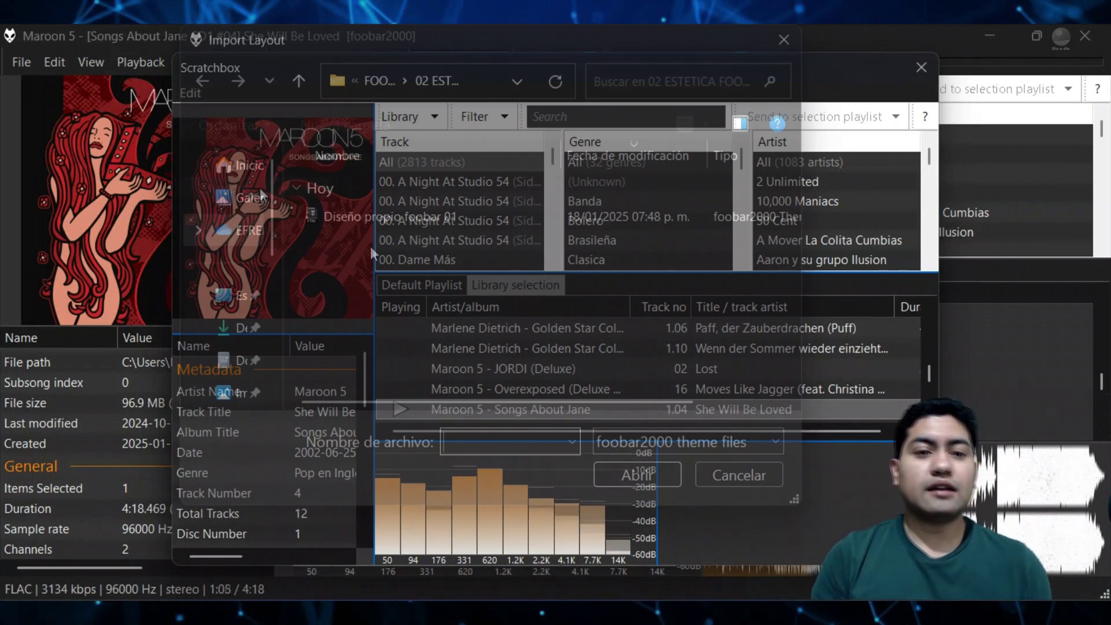
click(403, 221)
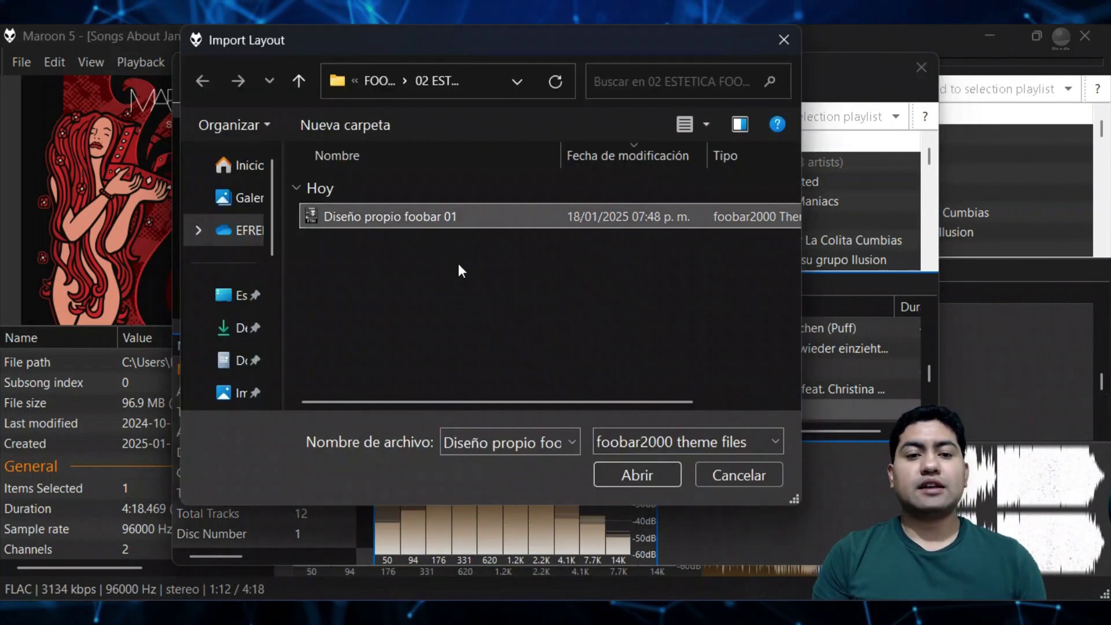
click(615, 480)
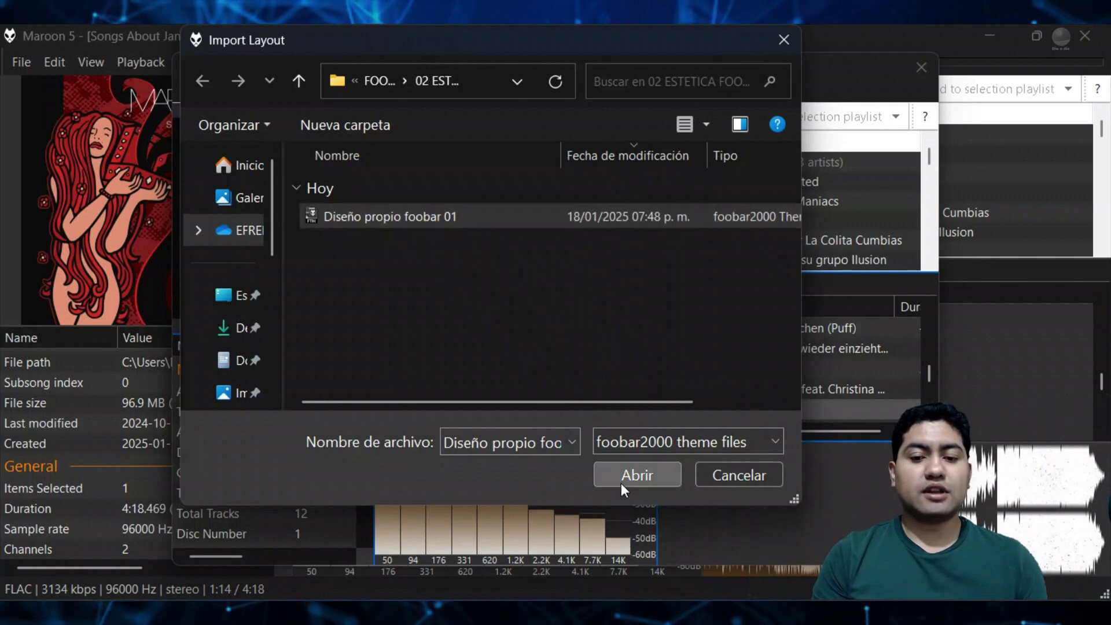
Apply the imported scratchbox layout to the main window, agreeing to overwrite the current layout.
click(187, 91)
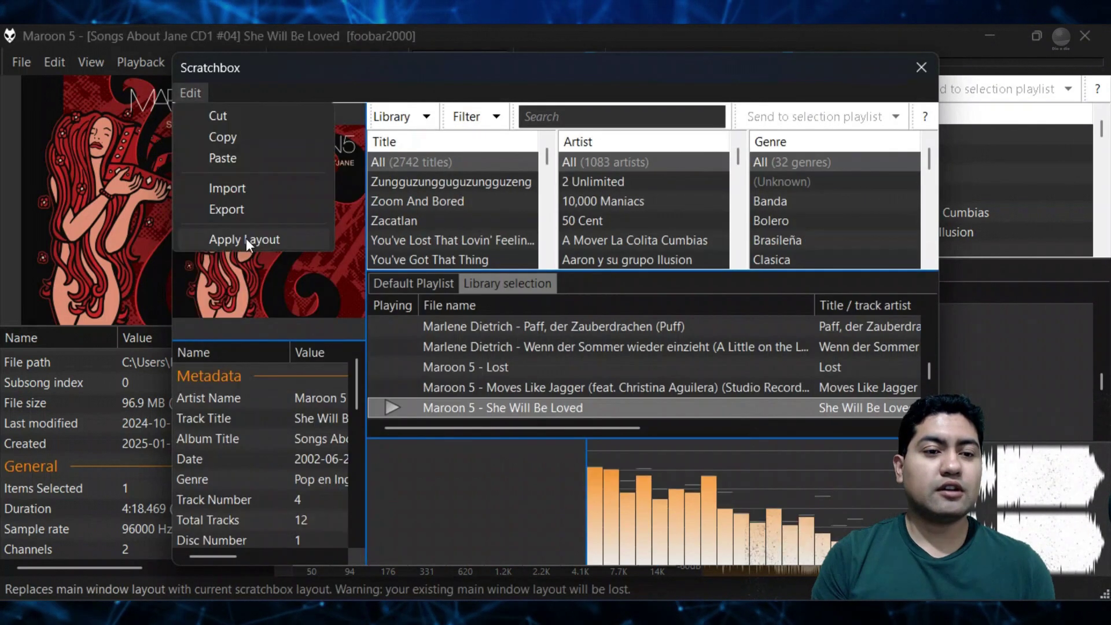
click(245, 238)
click(647, 353)
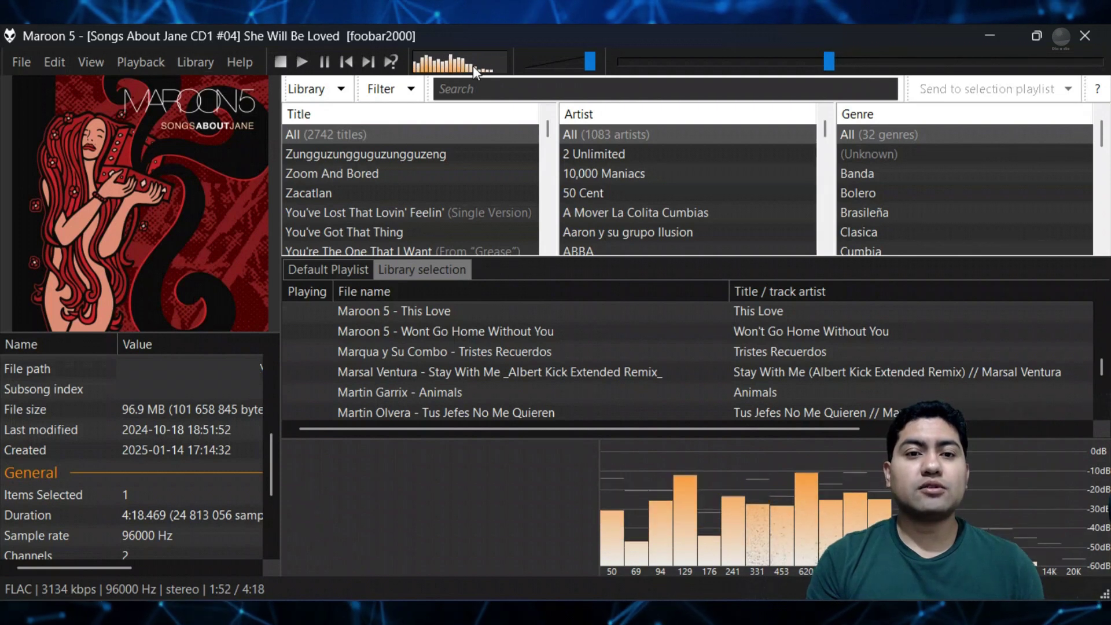
Hide the Spectrum visualization from the toolbar and move the playback buttons to a second toolbar row.
right_click(426, 62)
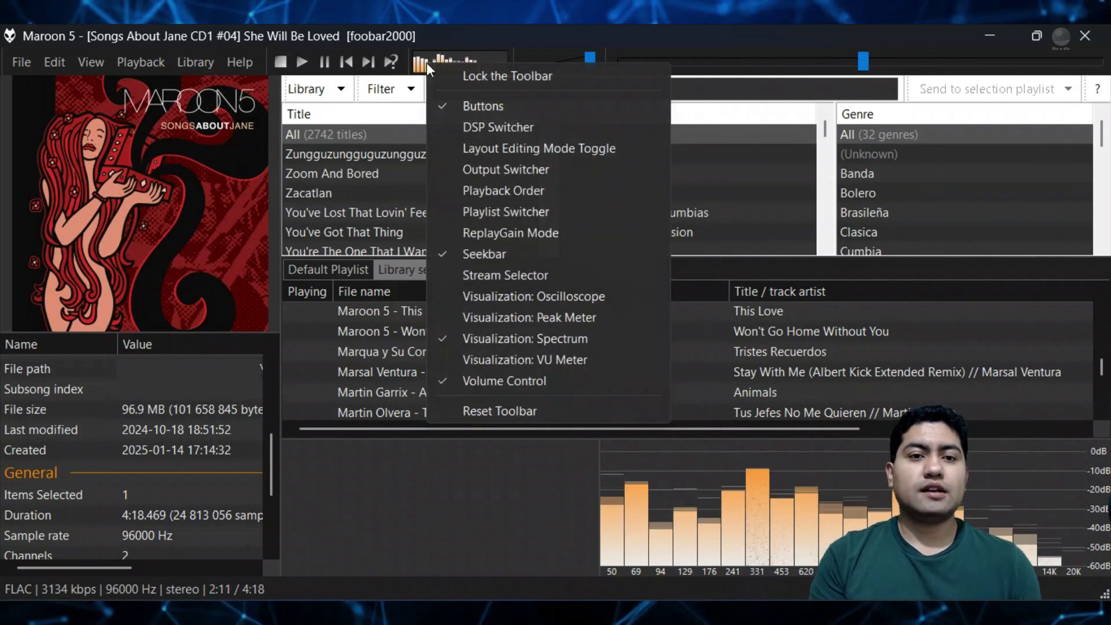
click(537, 339)
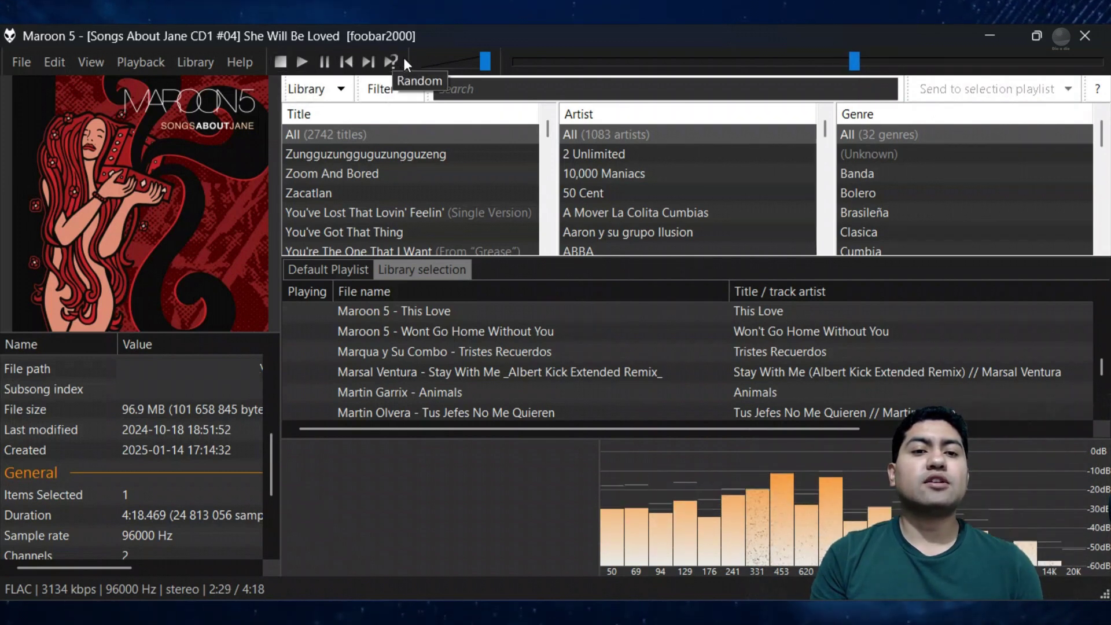
drag(271, 62, 268, 94)
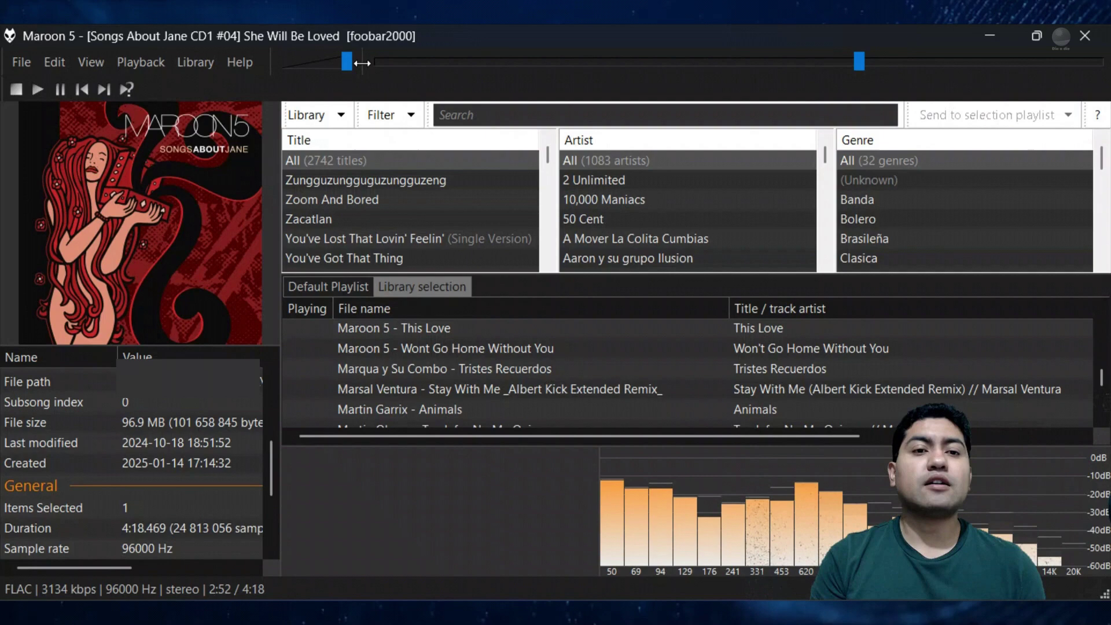
Widen the volume control in the toolbar and move the playback position and volume back slightly.
drag(490, 52, 707, 58)
drag(975, 61, 938, 62)
drag(654, 65, 590, 53)
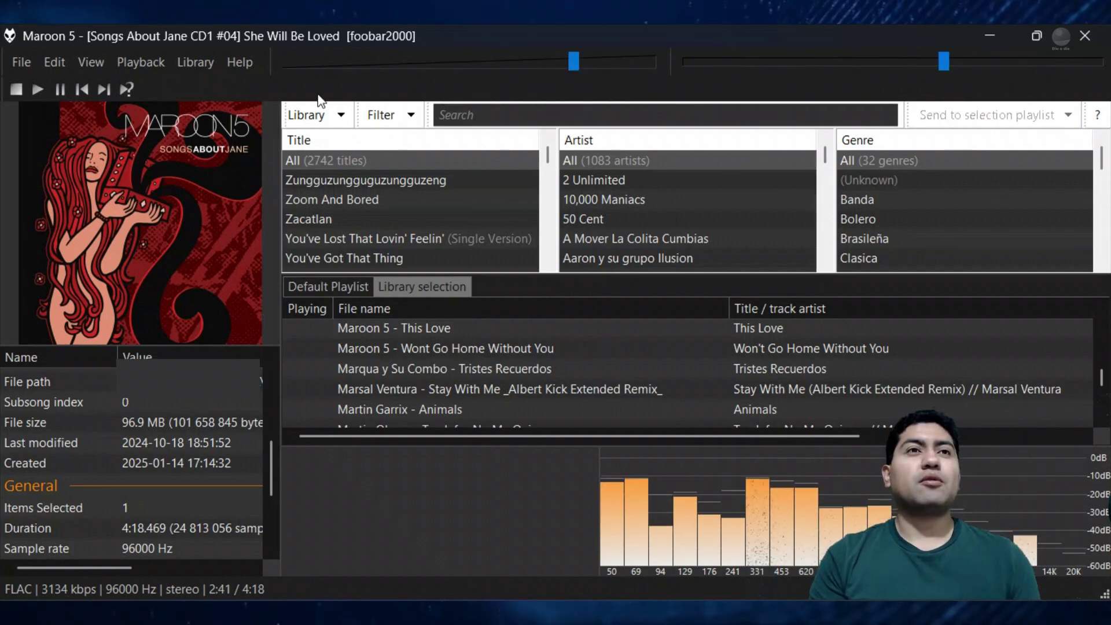
Add the Output Switcher to the toolbar and set the output to Altavoces (iFi (by AMR) HD+ USB Audio).
right_click(252, 96)
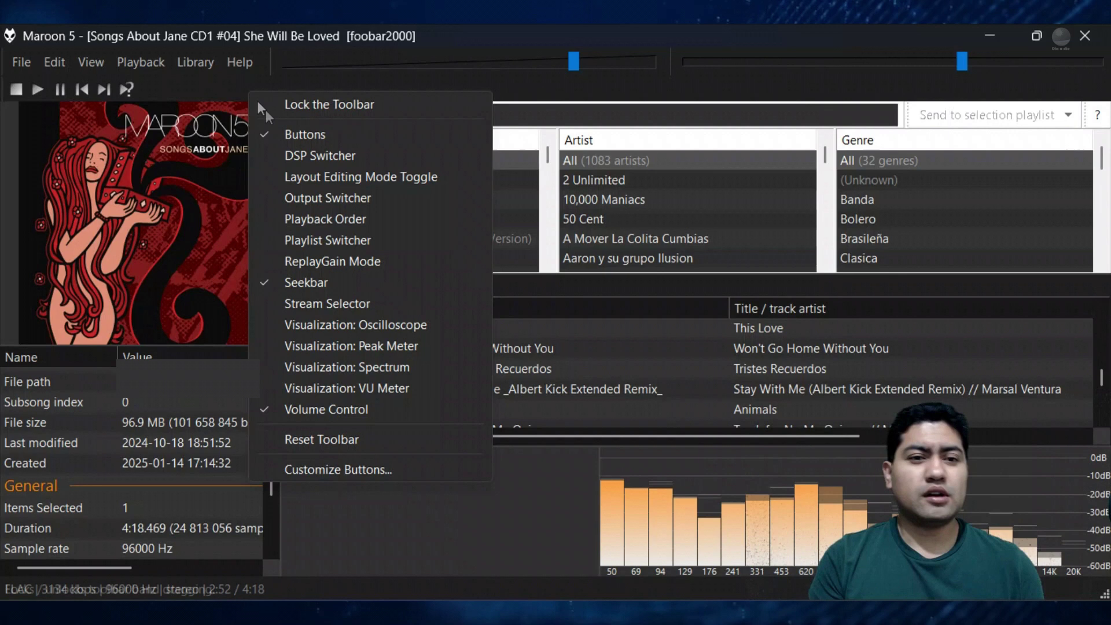
click(313, 200)
click(503, 92)
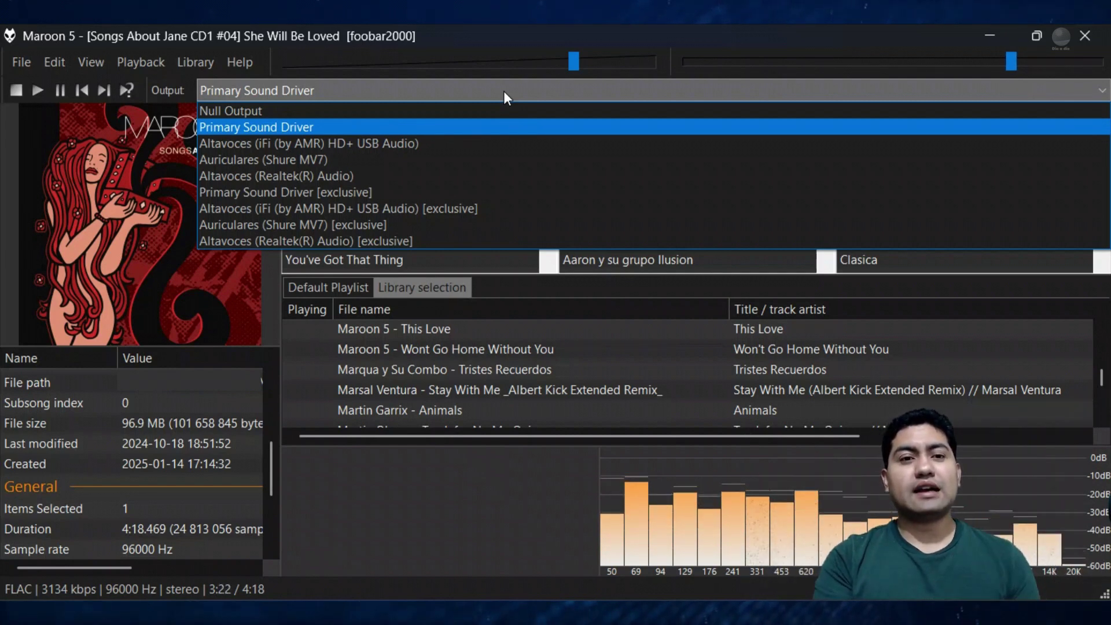
click(449, 145)
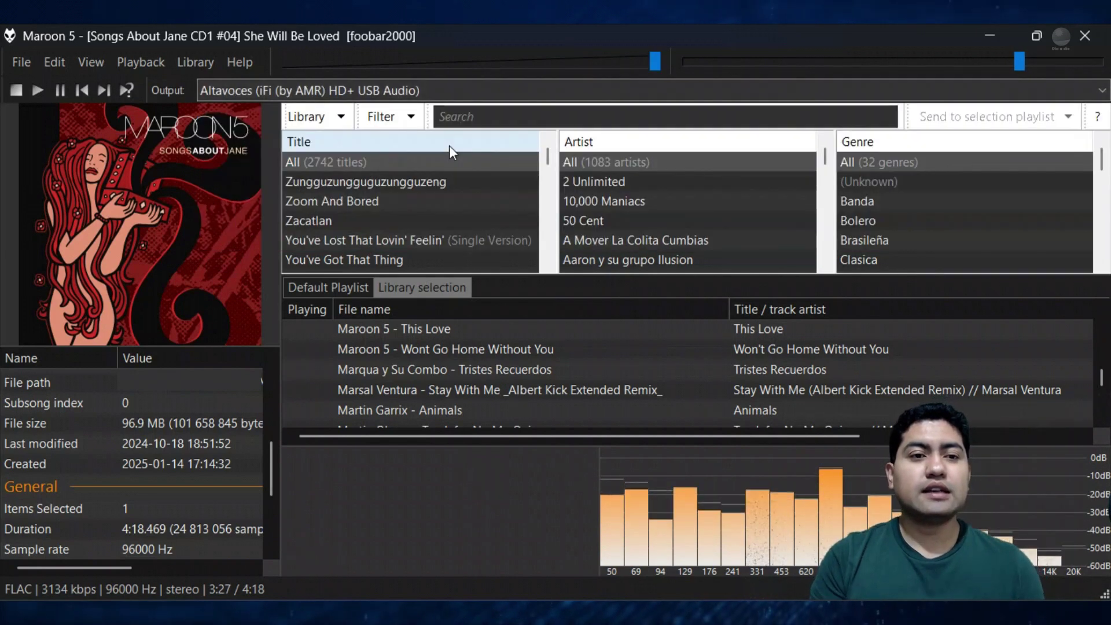
Add the Playback Order selector to the toolbar and view its available order options.
right_click(177, 88)
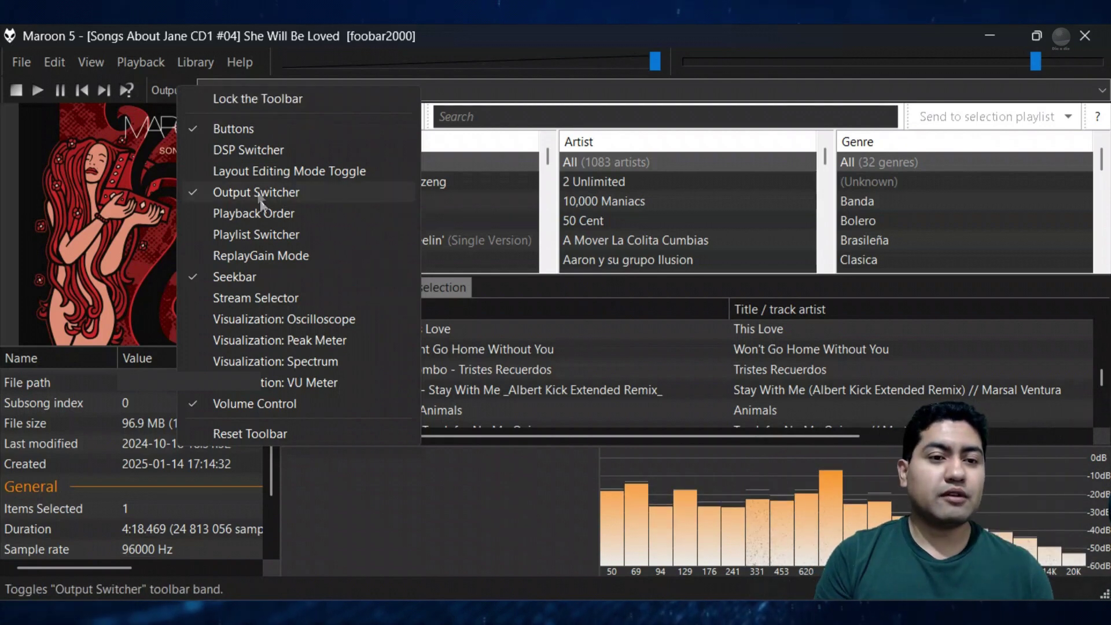
click(262, 213)
click(438, 91)
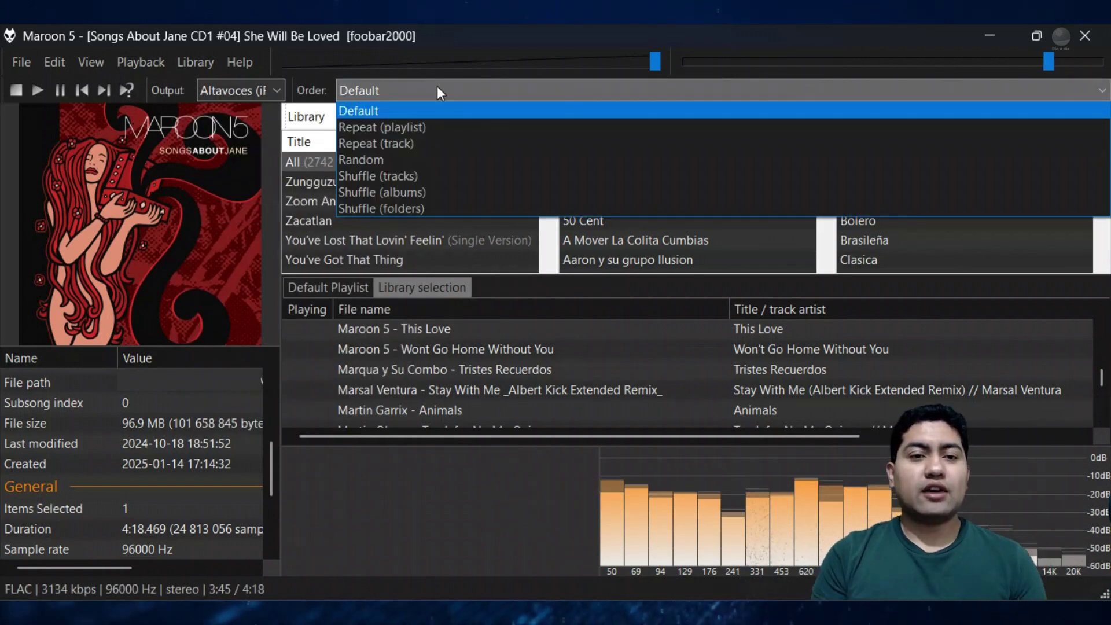
click(416, 327)
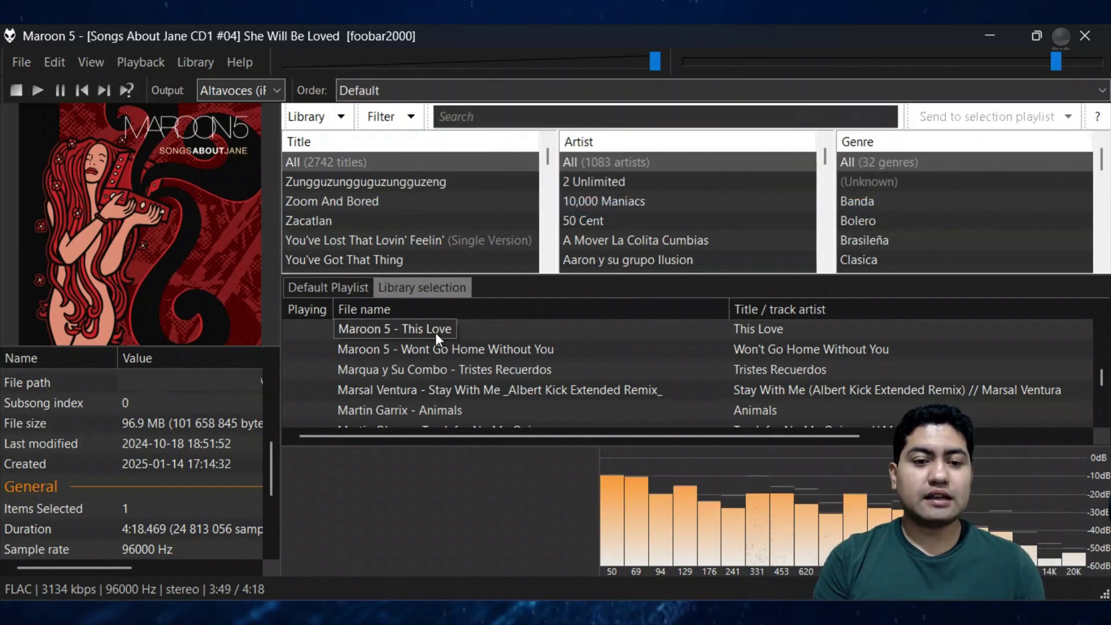
Select Maroon 5 - This Love, Wont Go Home Without You and Marqua y Su Combo - Tristes Recuerdos one after another in the playlist.
click(422, 335)
click(429, 355)
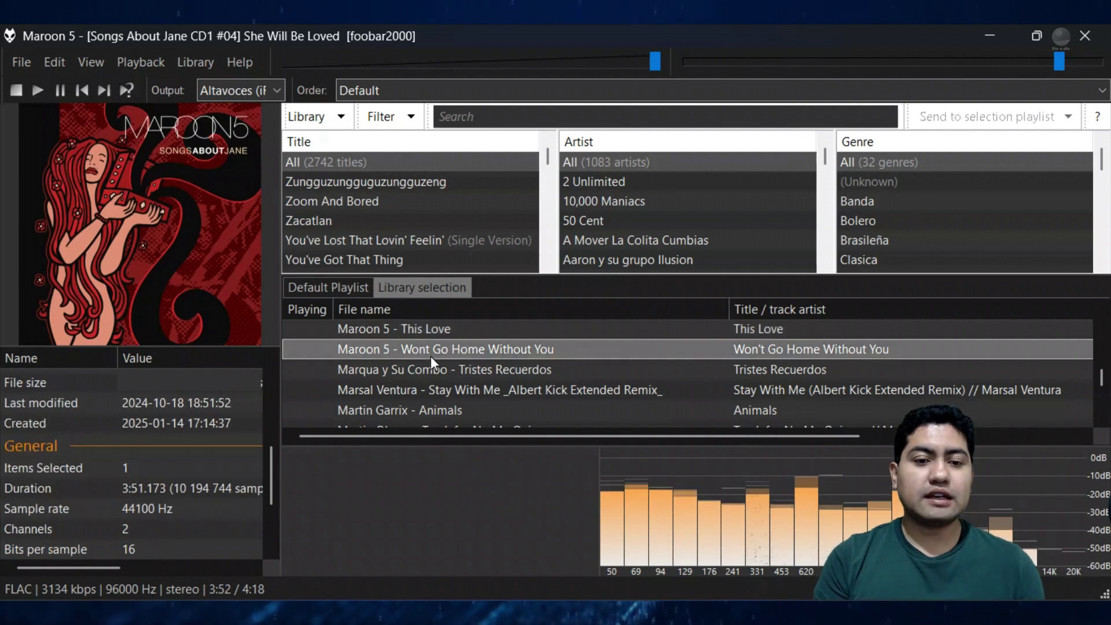
click(439, 373)
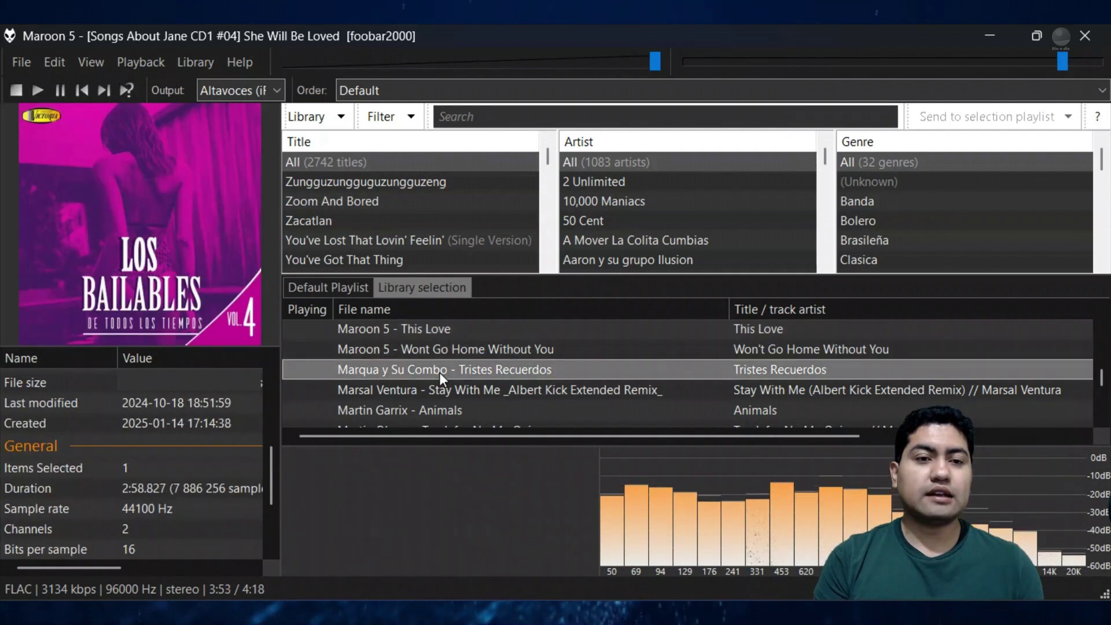
Set the playback order to Random and skip forward three tracks.
click(411, 89)
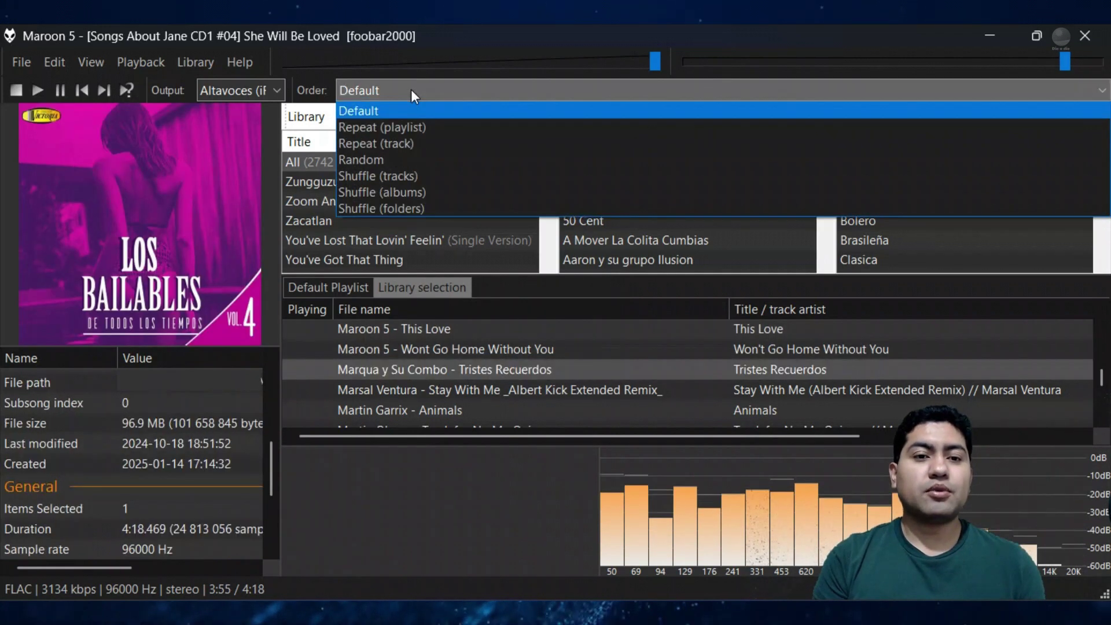
click(368, 162)
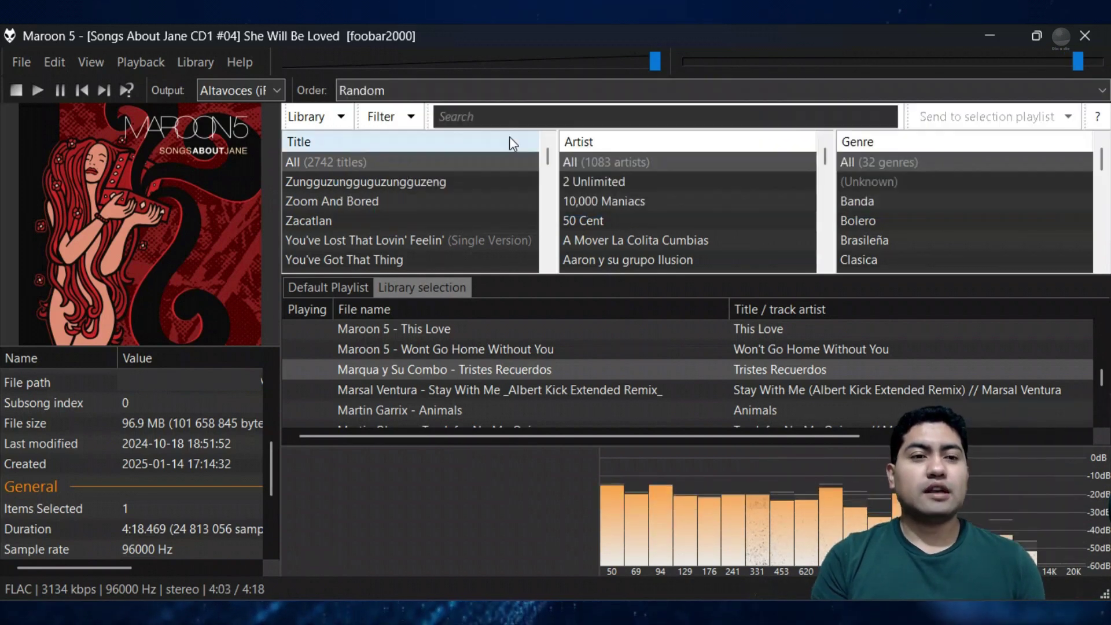
click(110, 92)
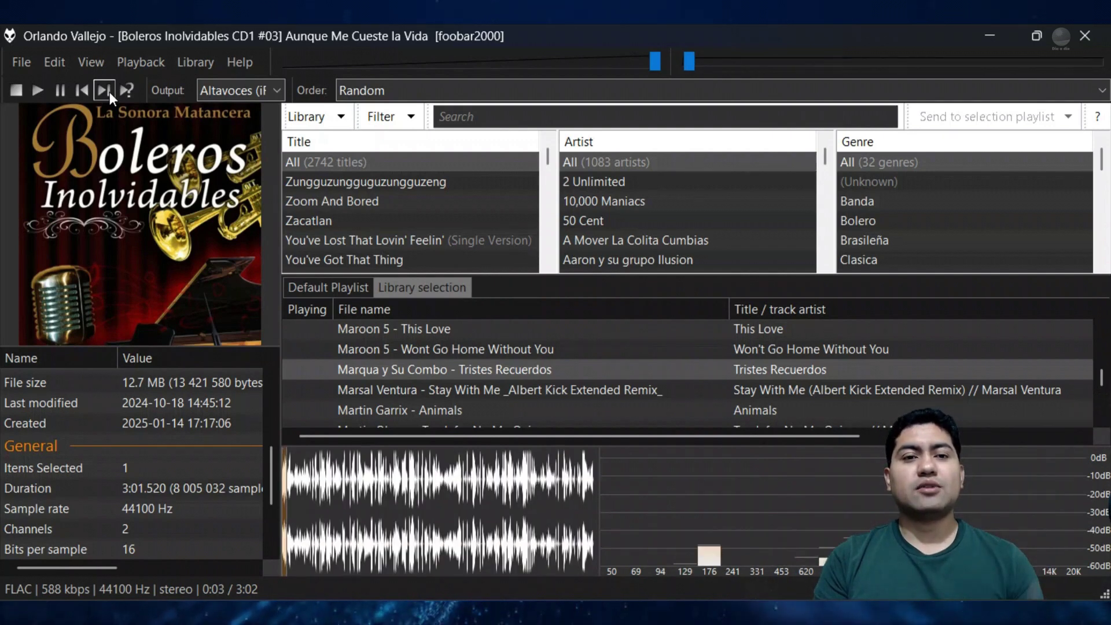
click(110, 92)
click(109, 92)
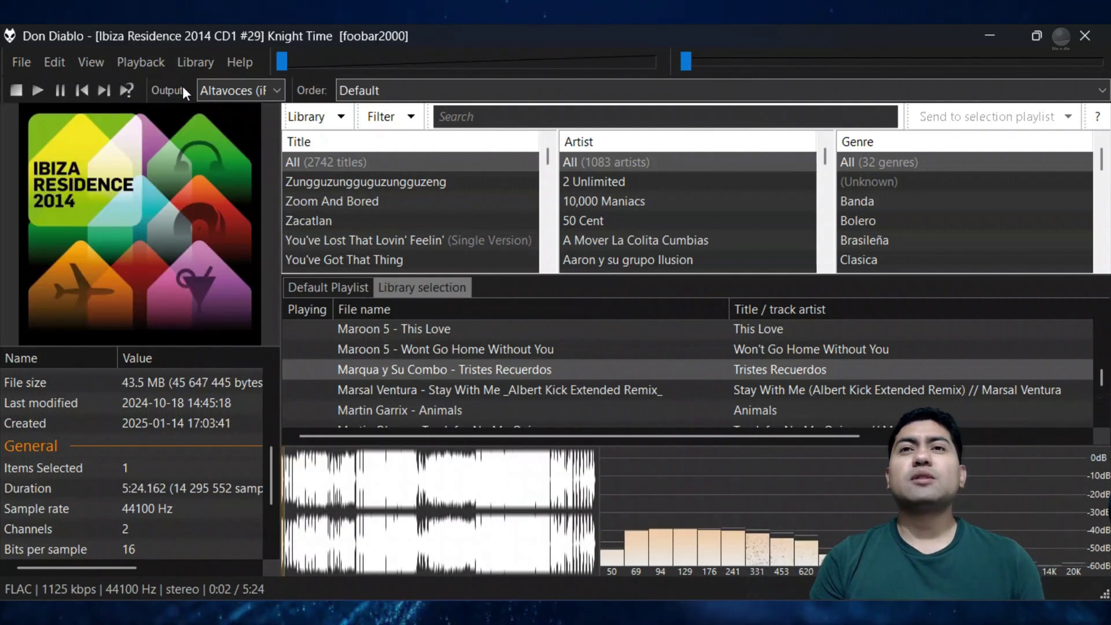
Add the ReplayGain Mode selector to the toolbar.
right_click(183, 86)
click(249, 255)
right_click(453, 87)
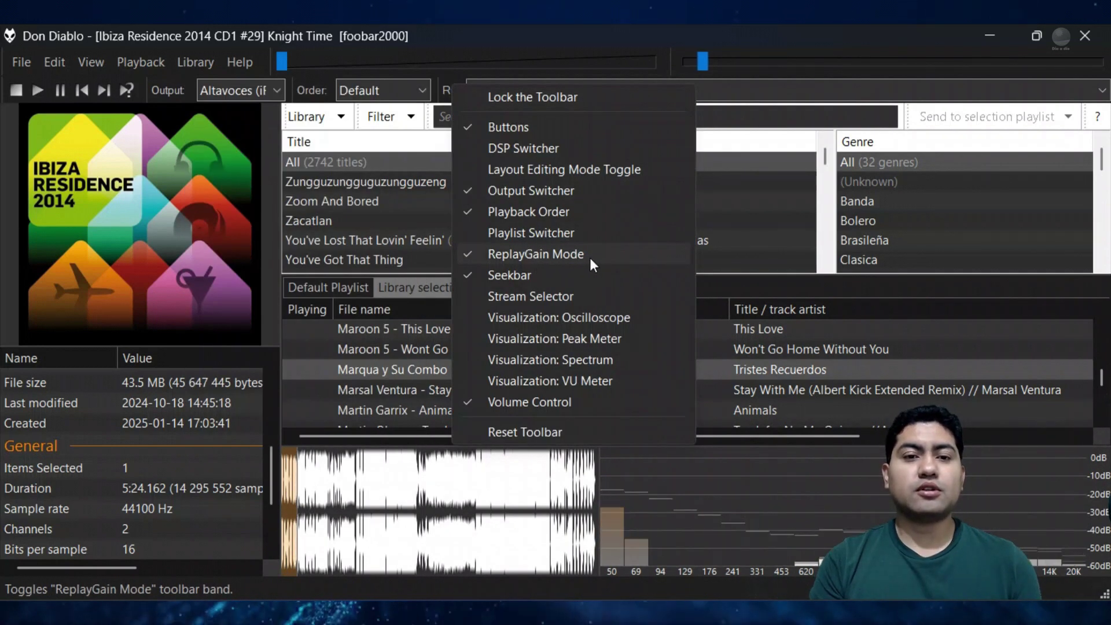
key(Escape)
Set the ReplayGain mode to Track and rearrange the toolbar with a wider volume control.
click(550, 88)
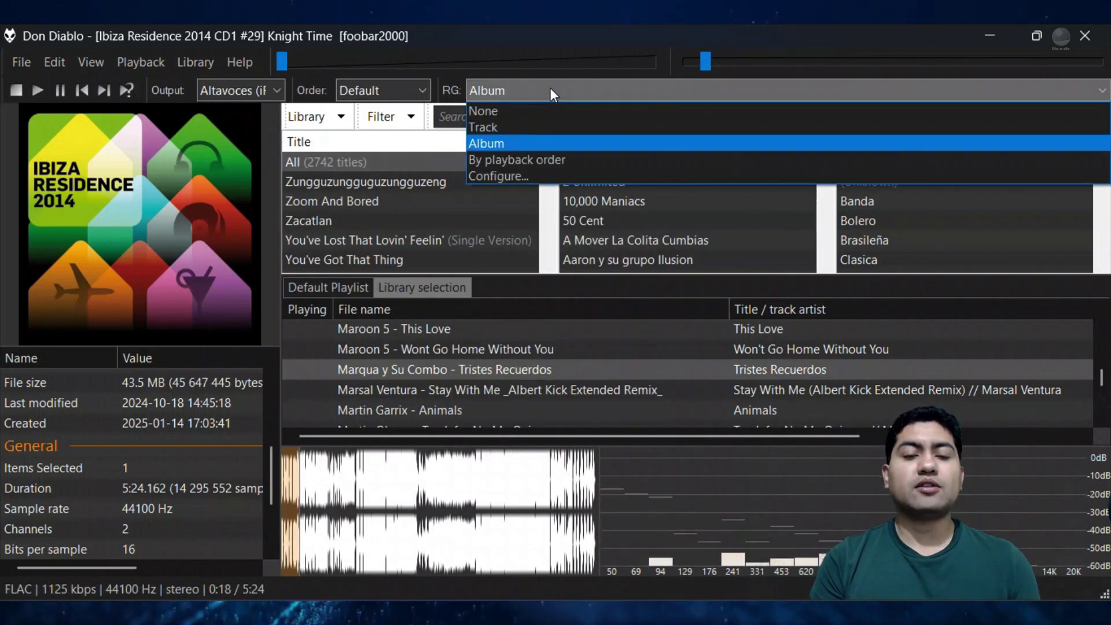
click(547, 128)
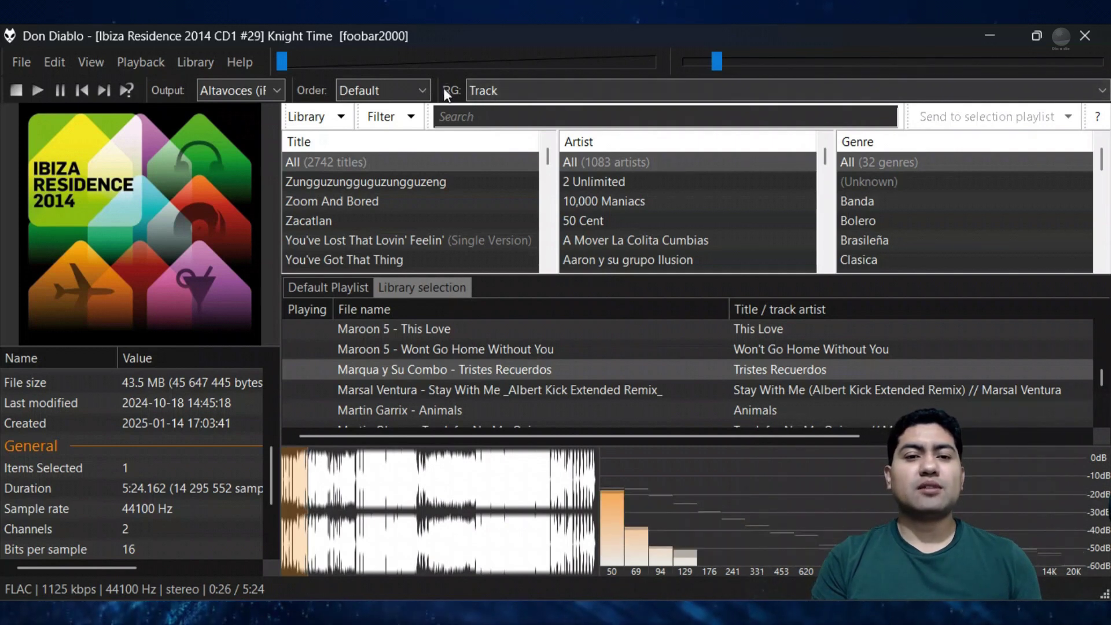
drag(578, 77, 828, 85)
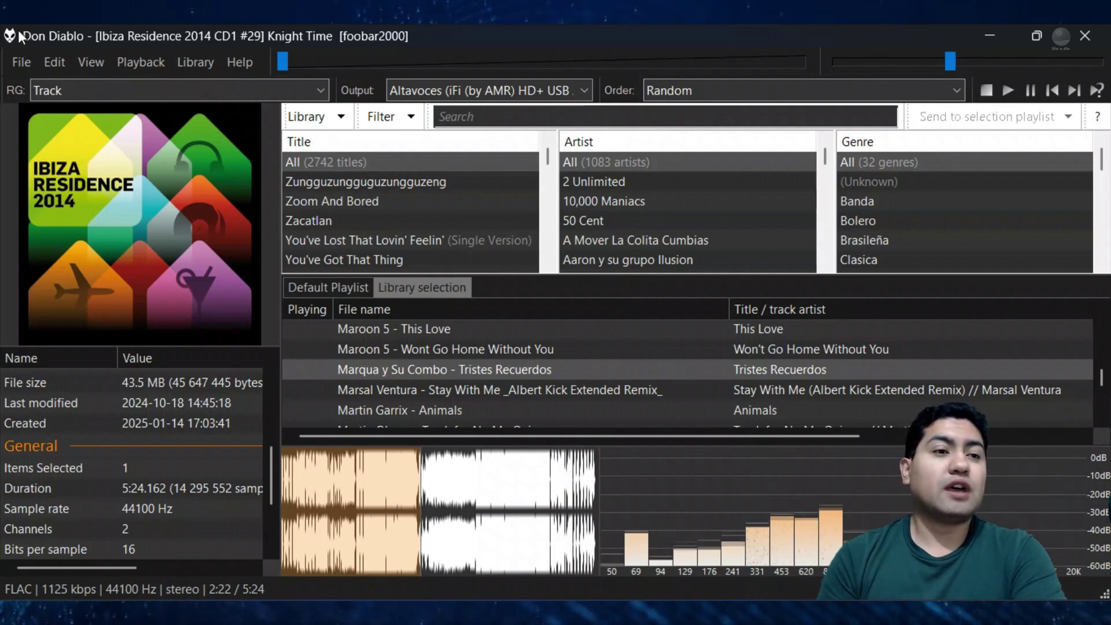
Add a new blank entry to the assigned keyboard shortcuts in the preferences.
click(22, 61)
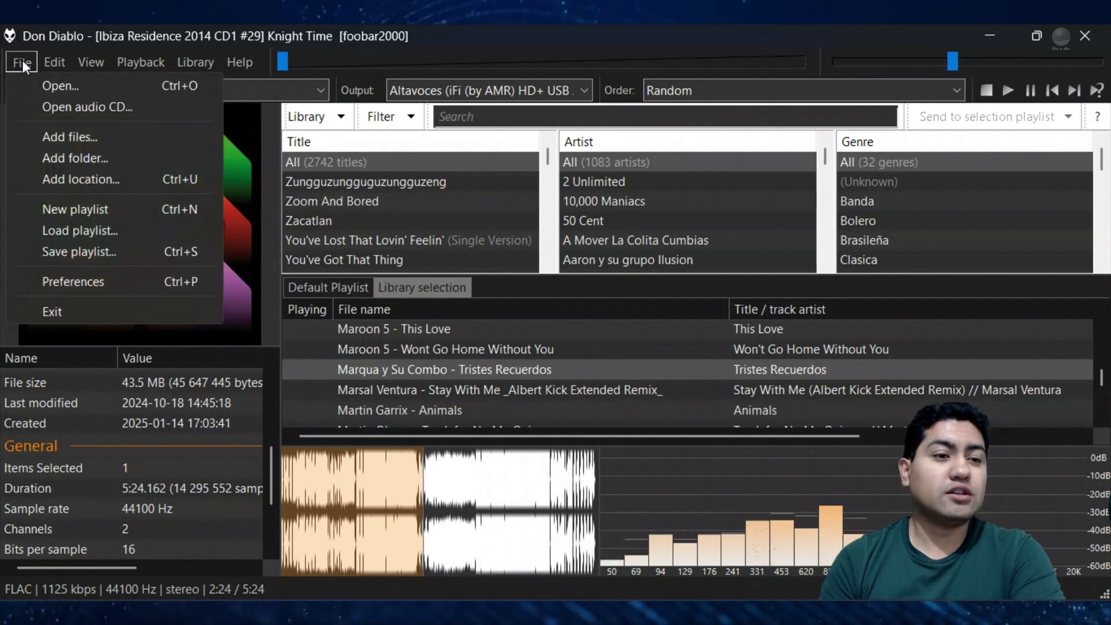
click(84, 280)
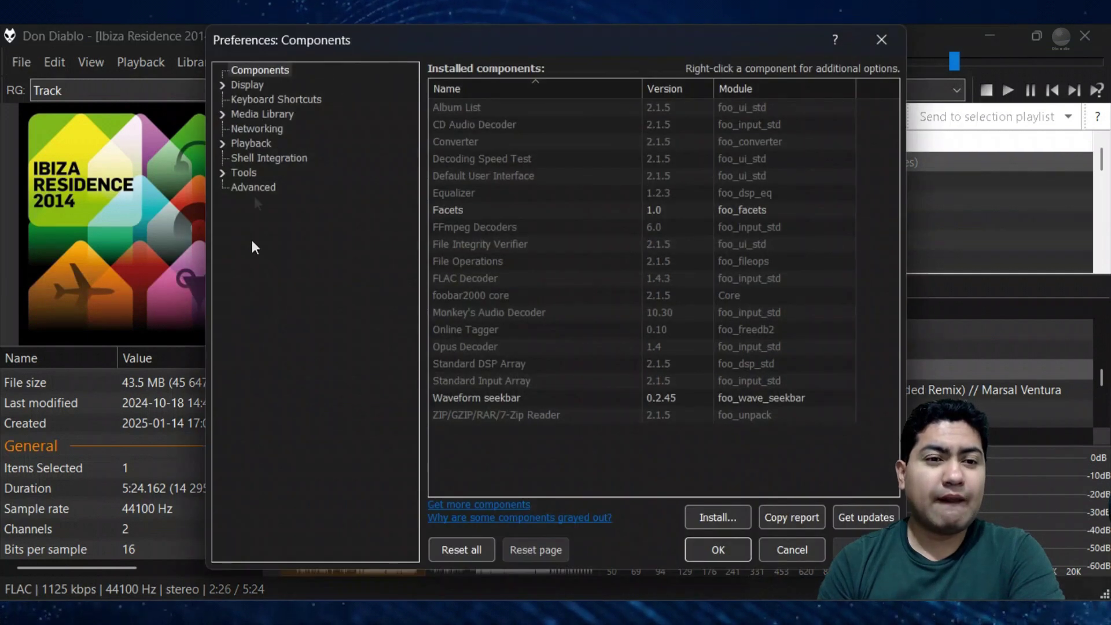
click(274, 99)
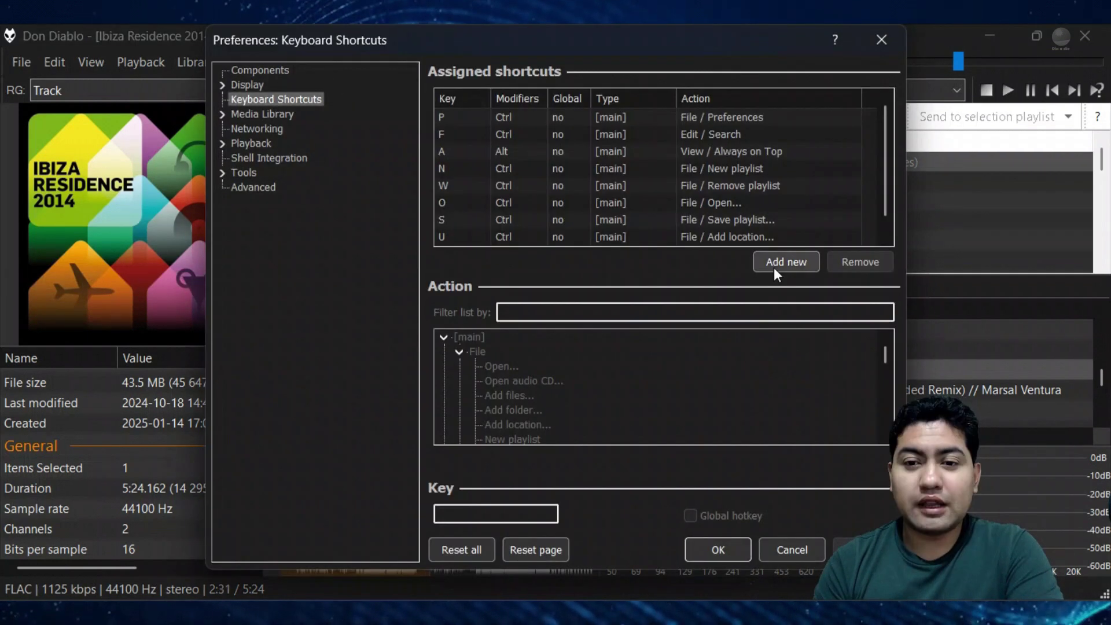
click(773, 267)
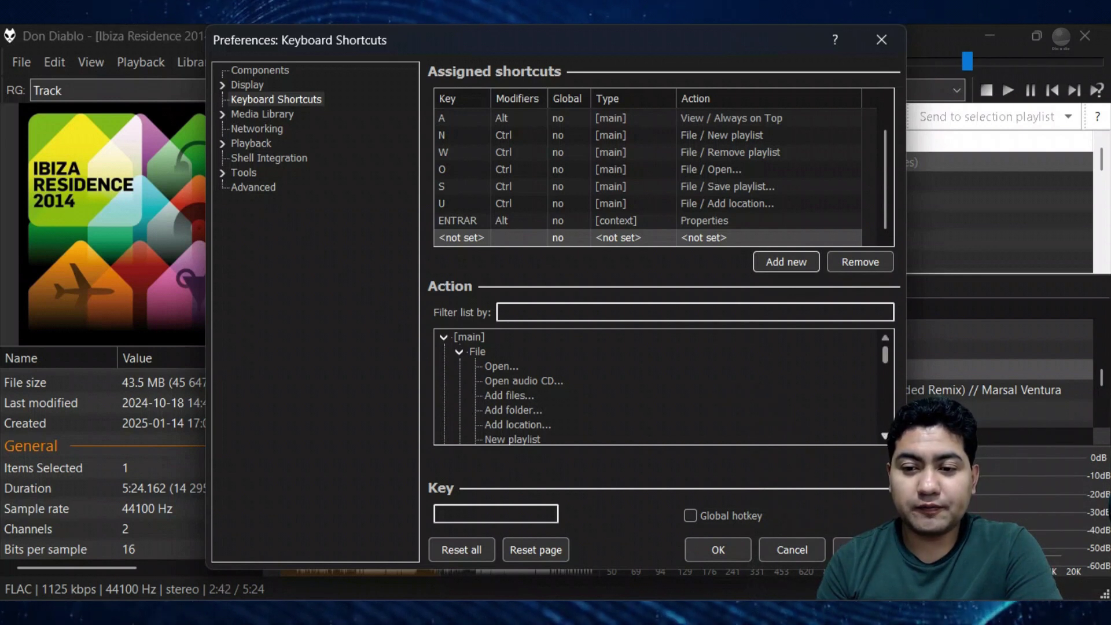
Assign Ctrl+Backspace (RETROCESO) to the View / Show now playing in playlist action and save the preferences.
scroll(885, 436, down, 6)
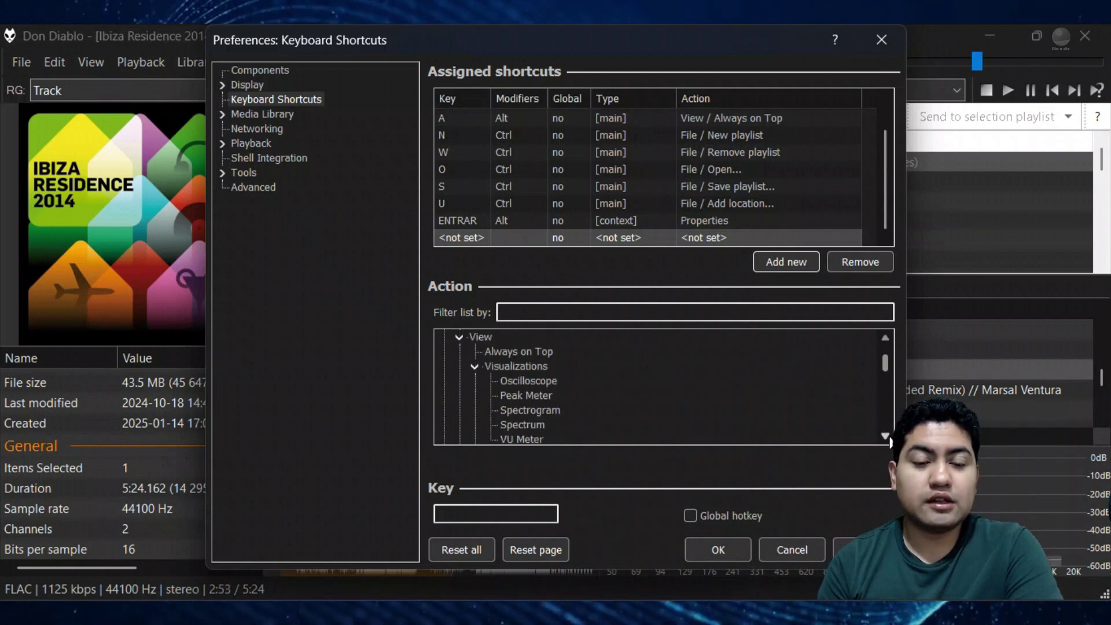
scroll(886, 436, down, 7)
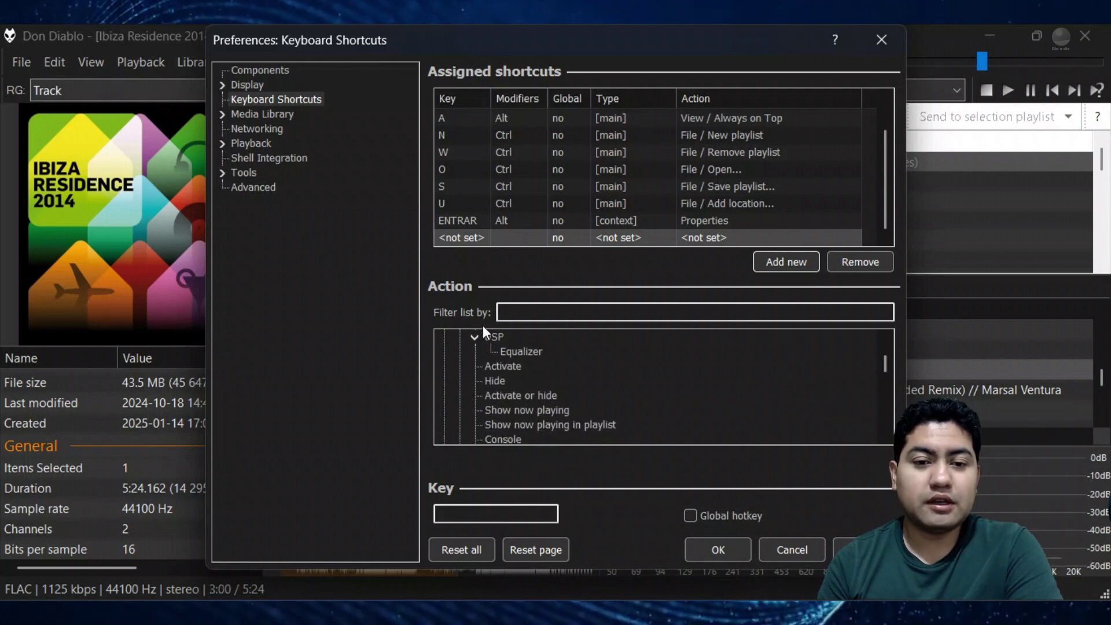
click(521, 425)
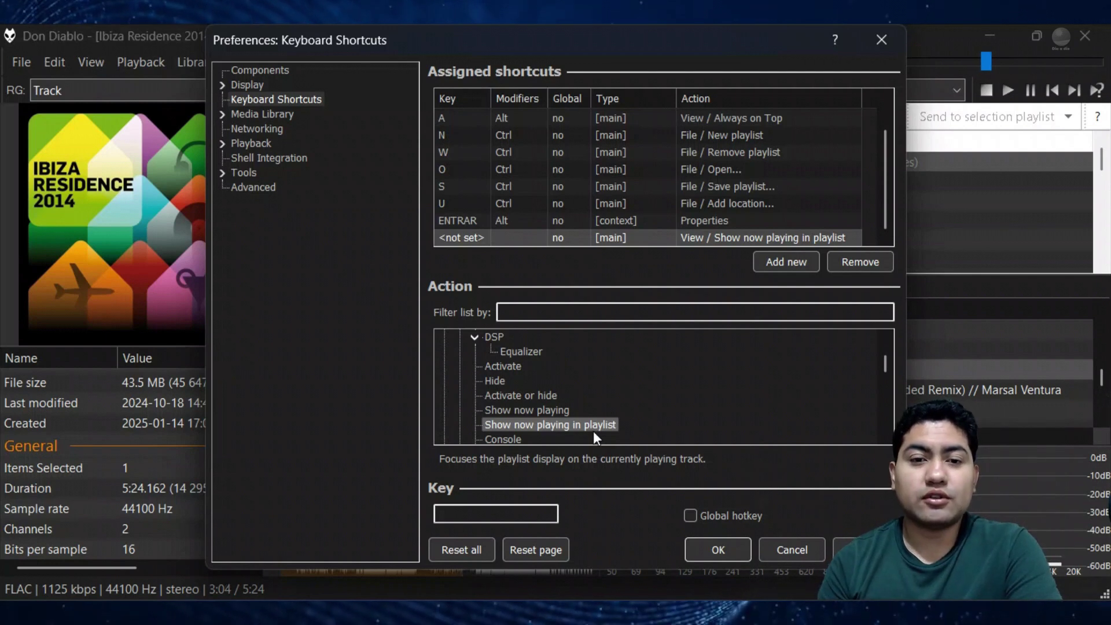
click(533, 515)
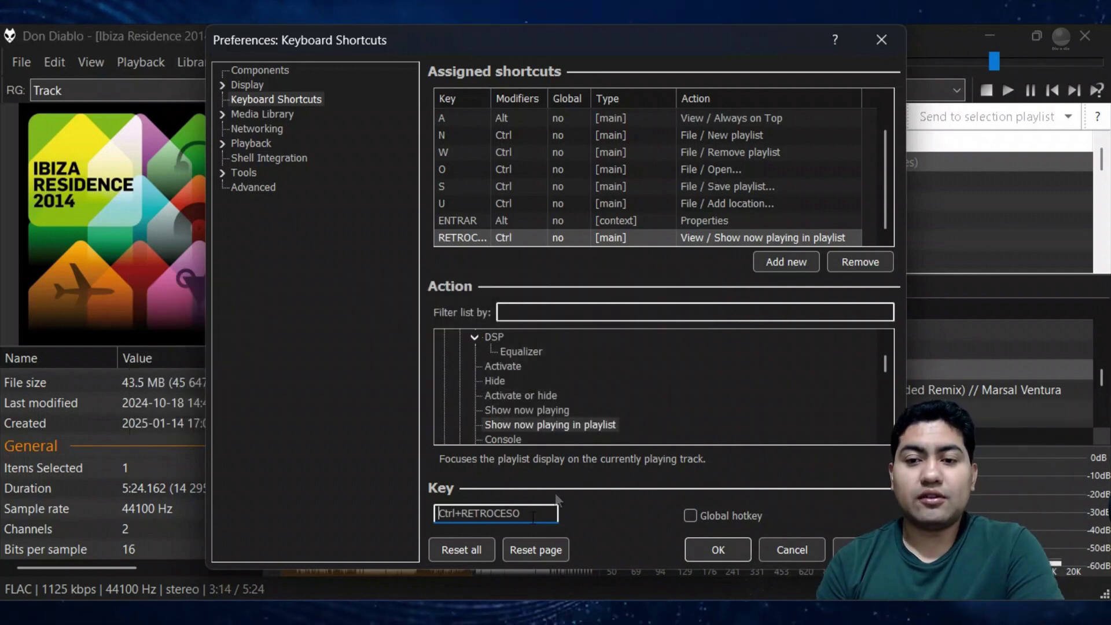
click(717, 550)
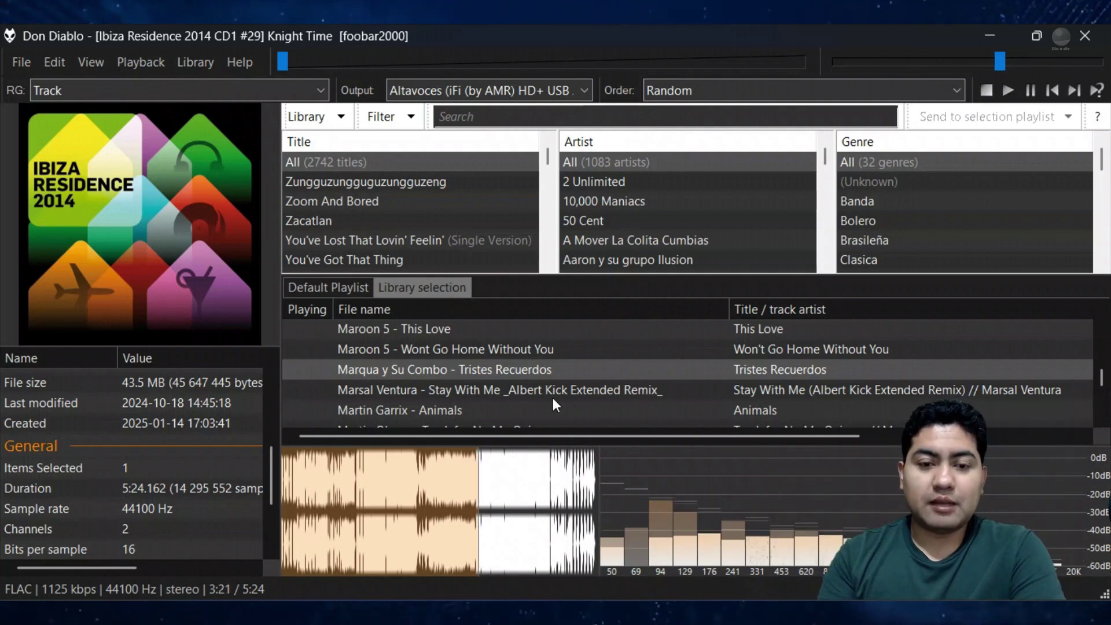
Focus the playlist on the currently playing track with the new shortcut and review its metadata and file details.
key(ctrl+BackSpace)
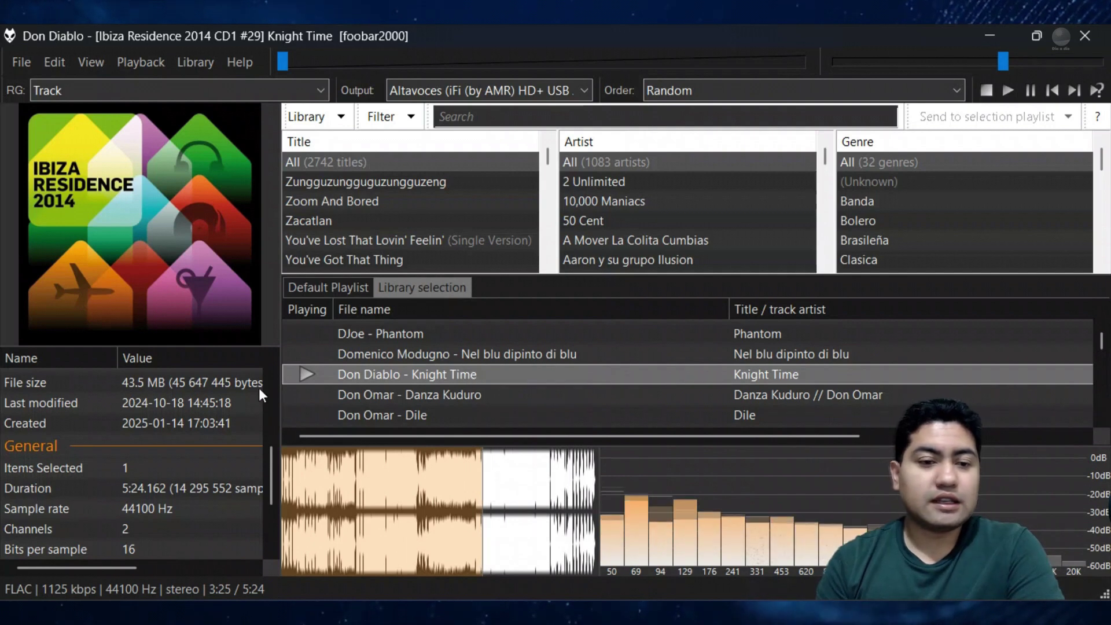
scroll(261, 463, down, 2)
scroll(263, 487, up, 4)
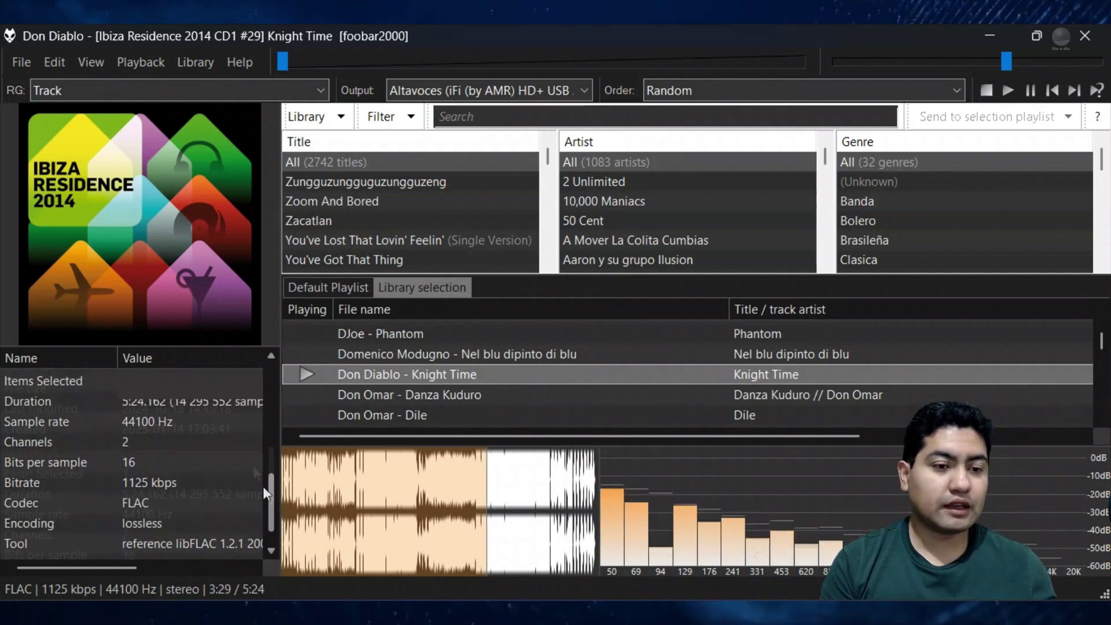
scroll(245, 402, up, 3)
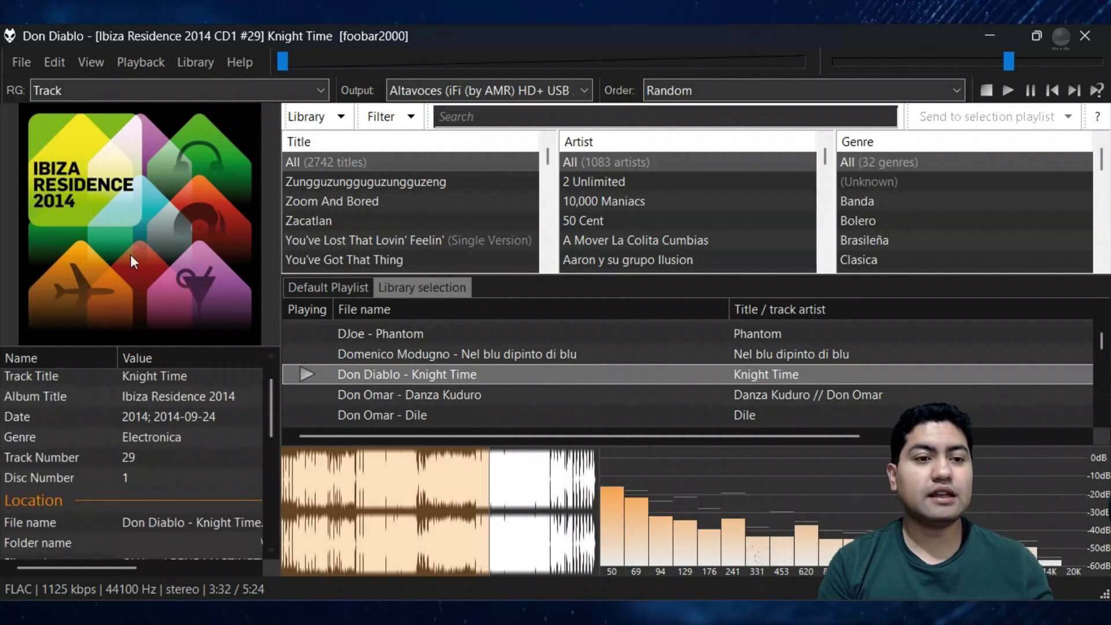
Play a random track and set the playback order to Default.
click(1098, 91)
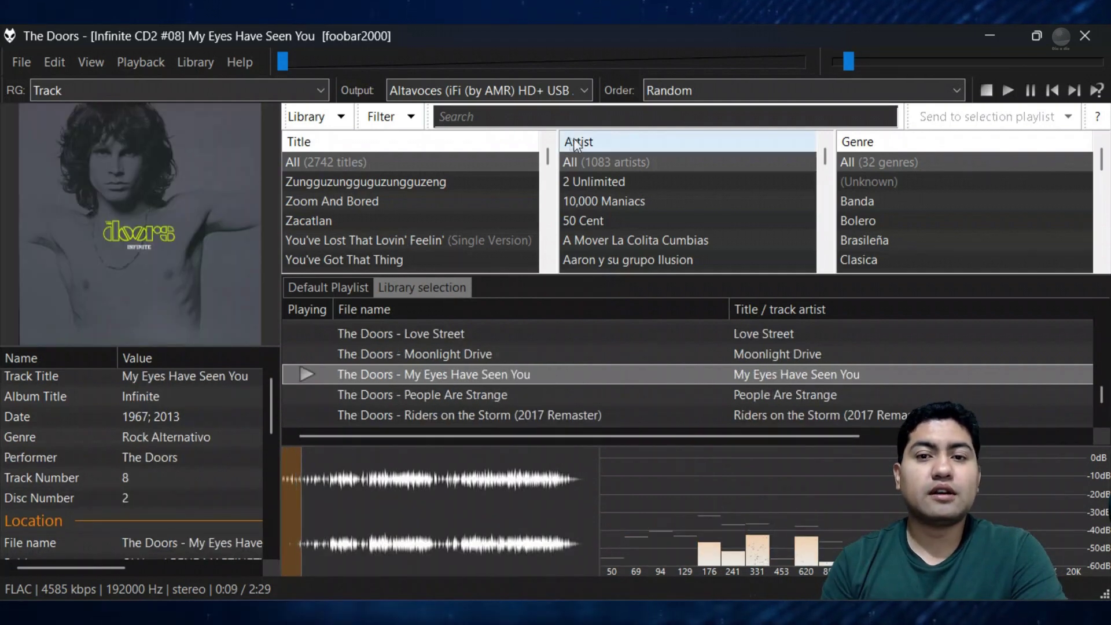
click(678, 93)
click(684, 112)
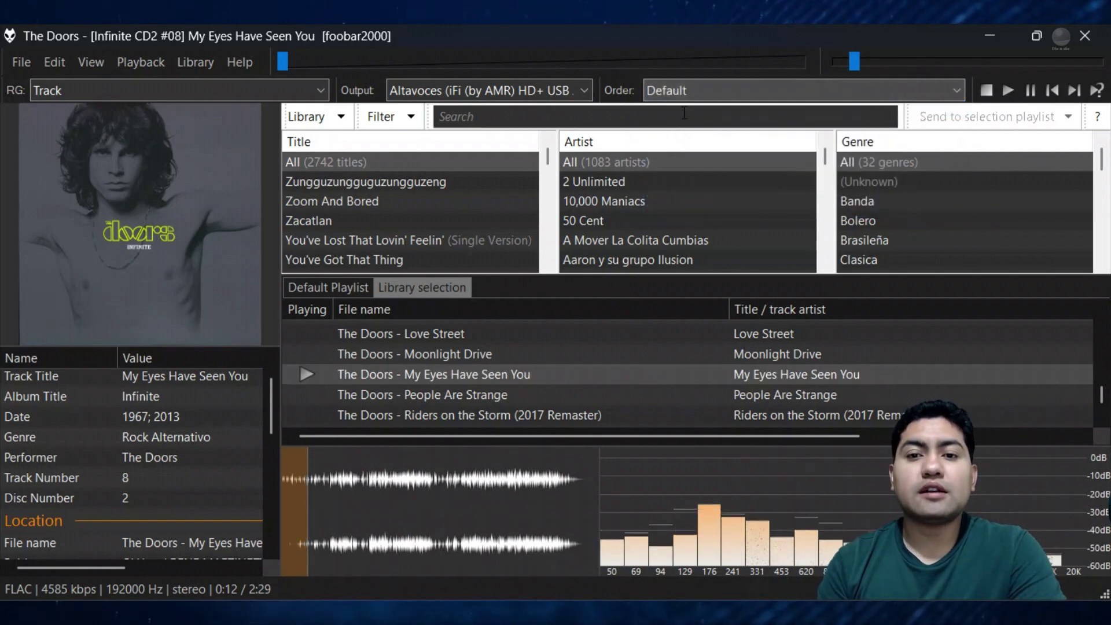
Skip forward through the playlist to The Doors - Spanish Caravan.
click(1075, 91)
click(1074, 90)
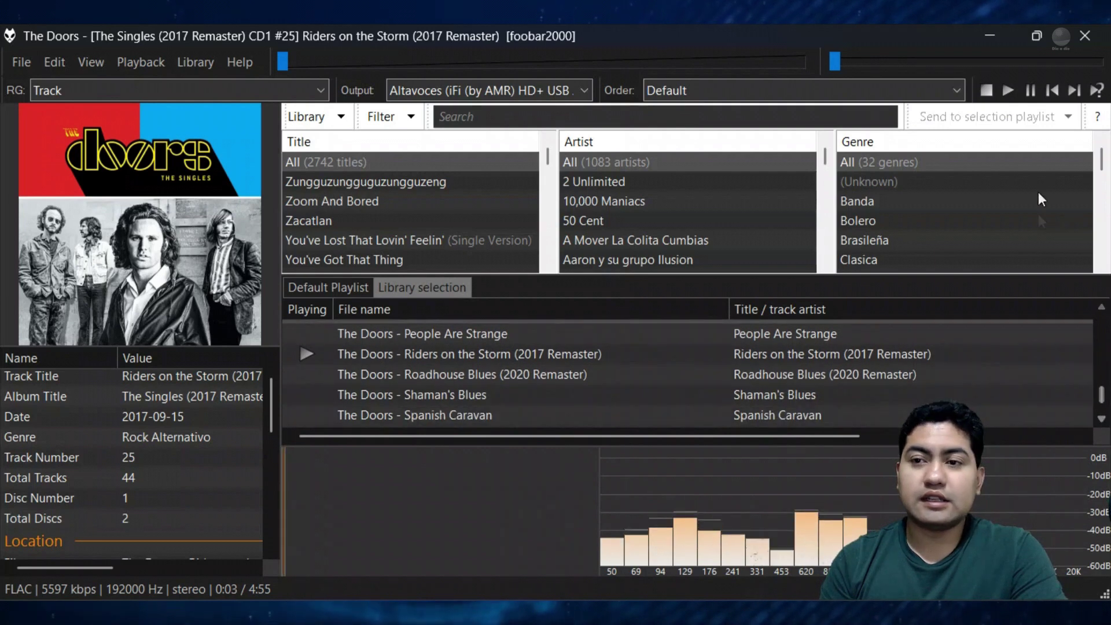
click(1076, 90)
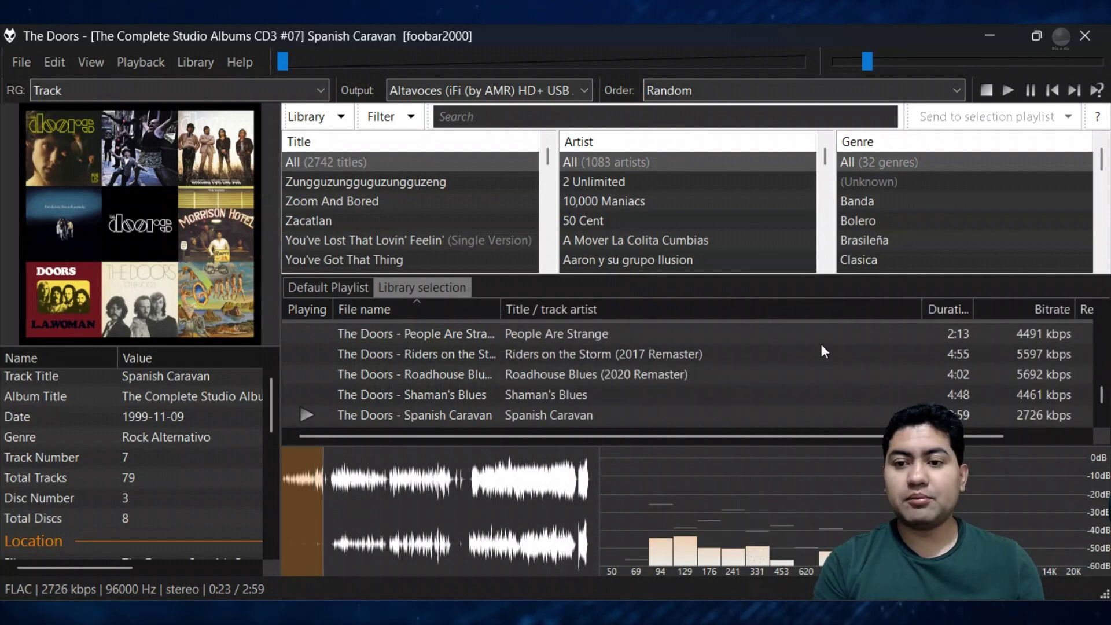
Narrow the Title / track artist column, then rescan The Doors - People Are Strange for per-file track gain and update its file tags.
drag(922, 310, 878, 310)
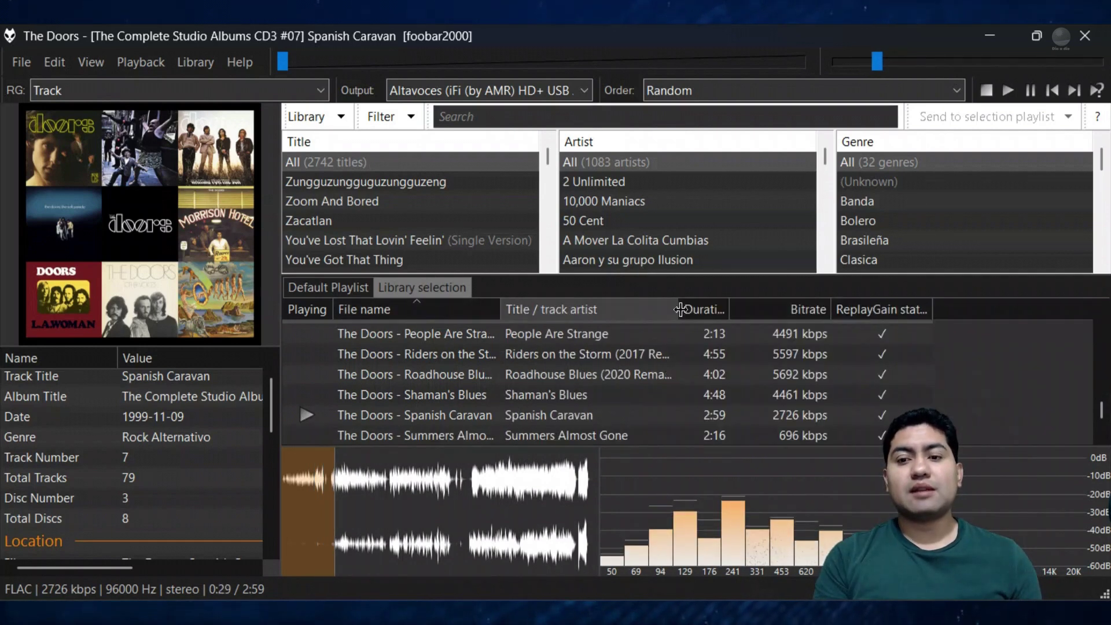
right_click(555, 341)
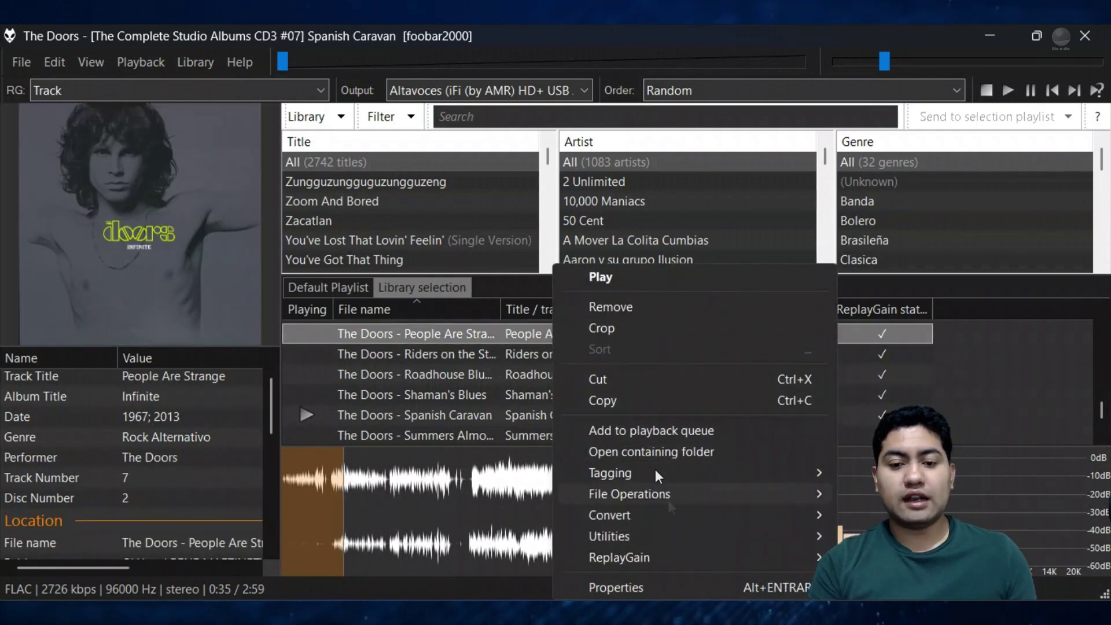
mouse_move(679, 561)
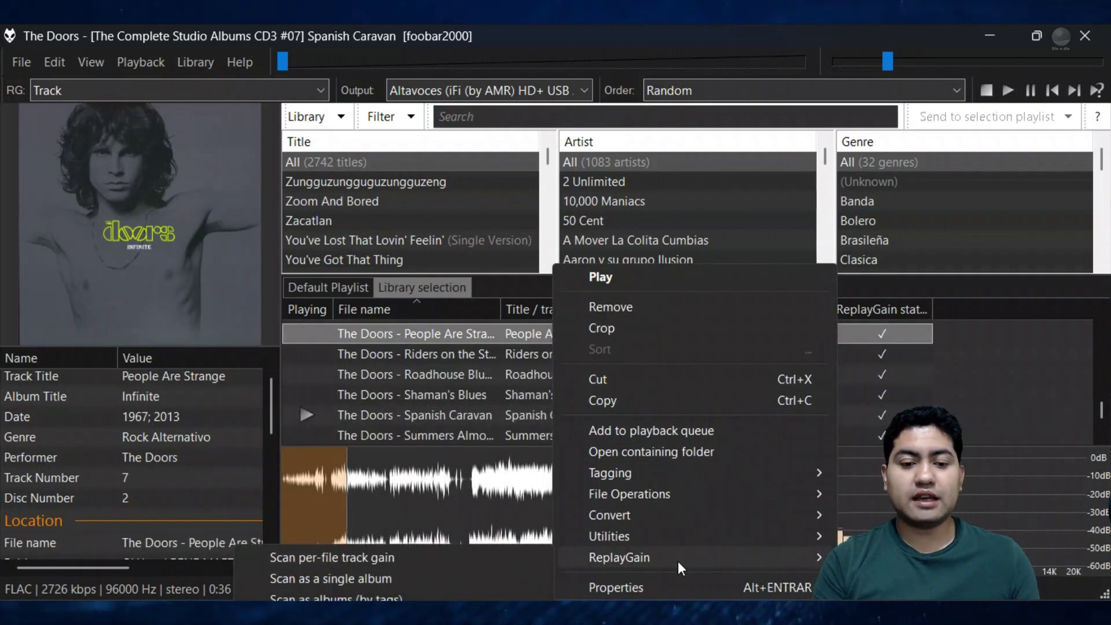
click(436, 560)
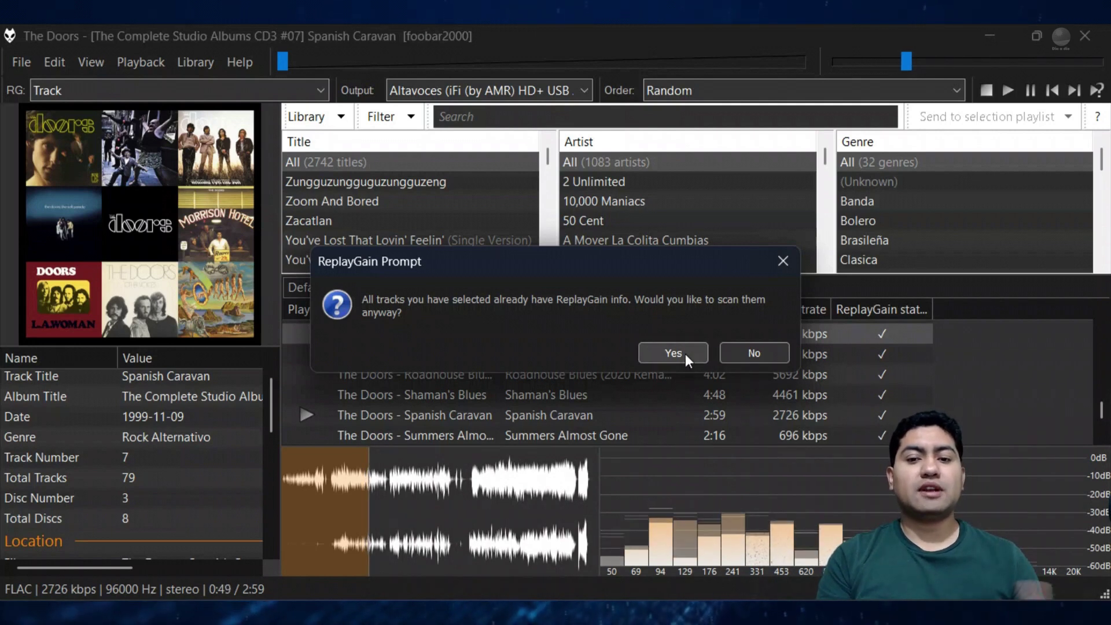
click(685, 353)
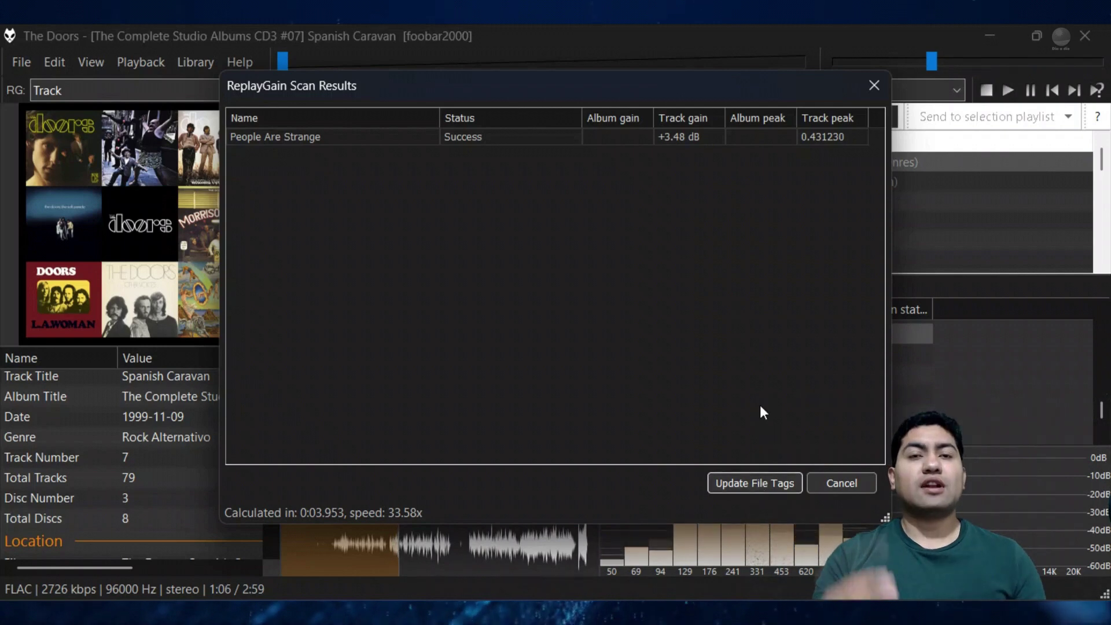
click(764, 478)
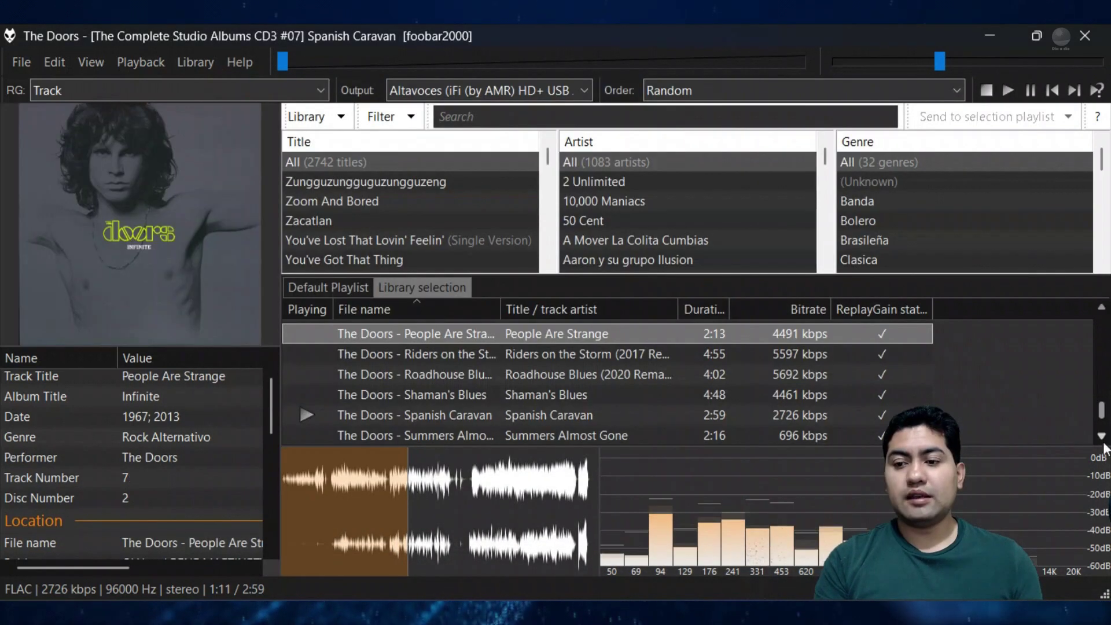
Rescan HUGEL, Blondish, NFasis - Tra Tra for per-file track gain and update its file tags.
scroll(654, 391, up, 10)
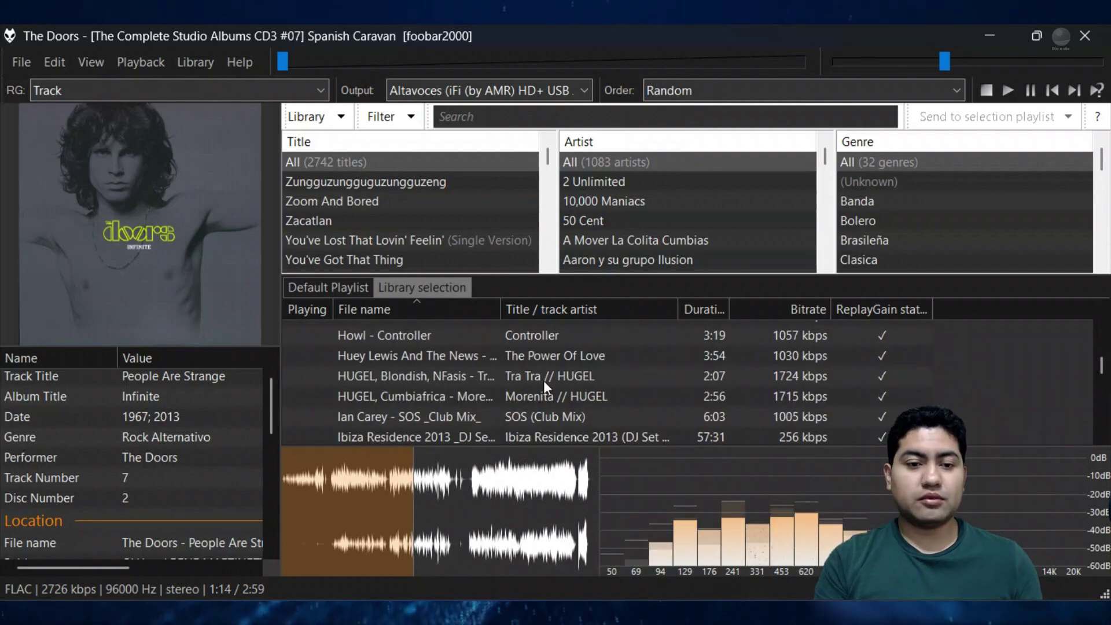
click(493, 374)
right_click(493, 374)
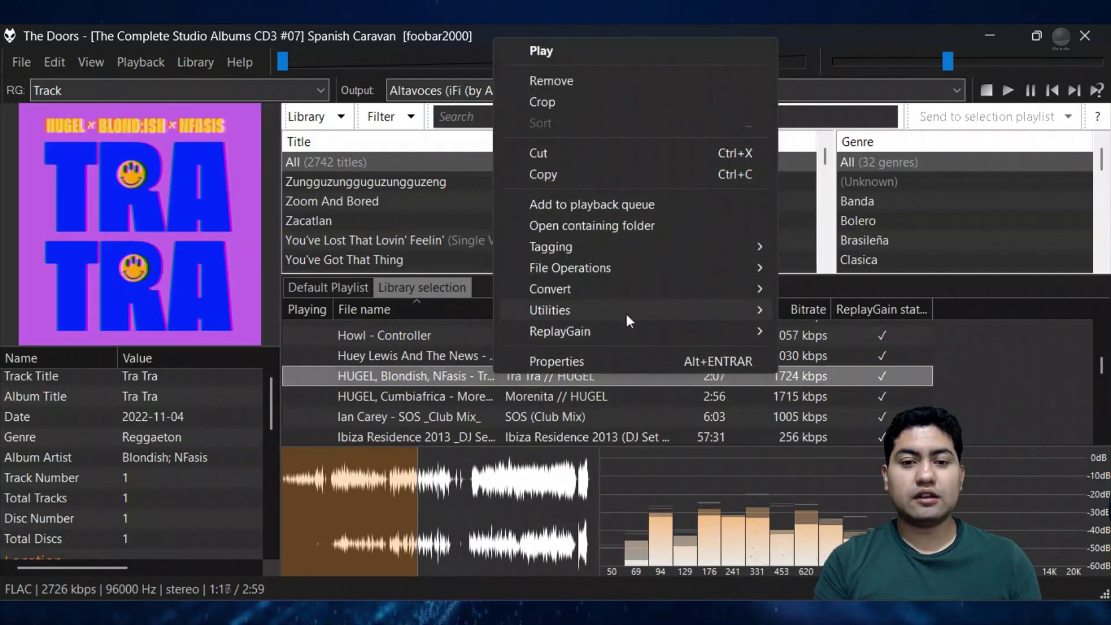
mouse_move(637, 331)
click(814, 331)
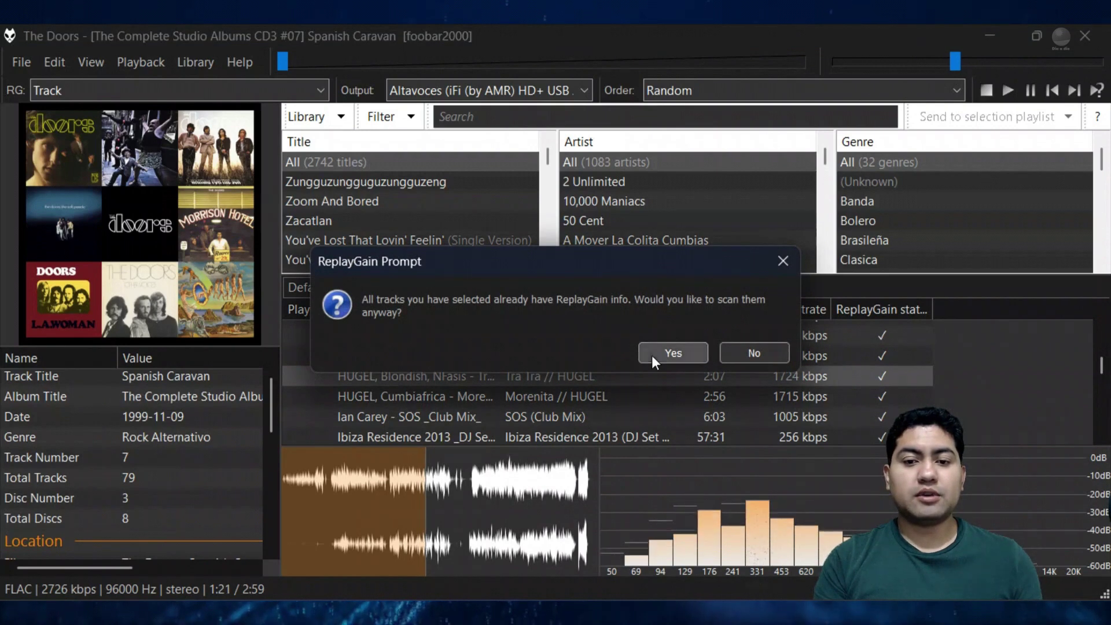
click(652, 354)
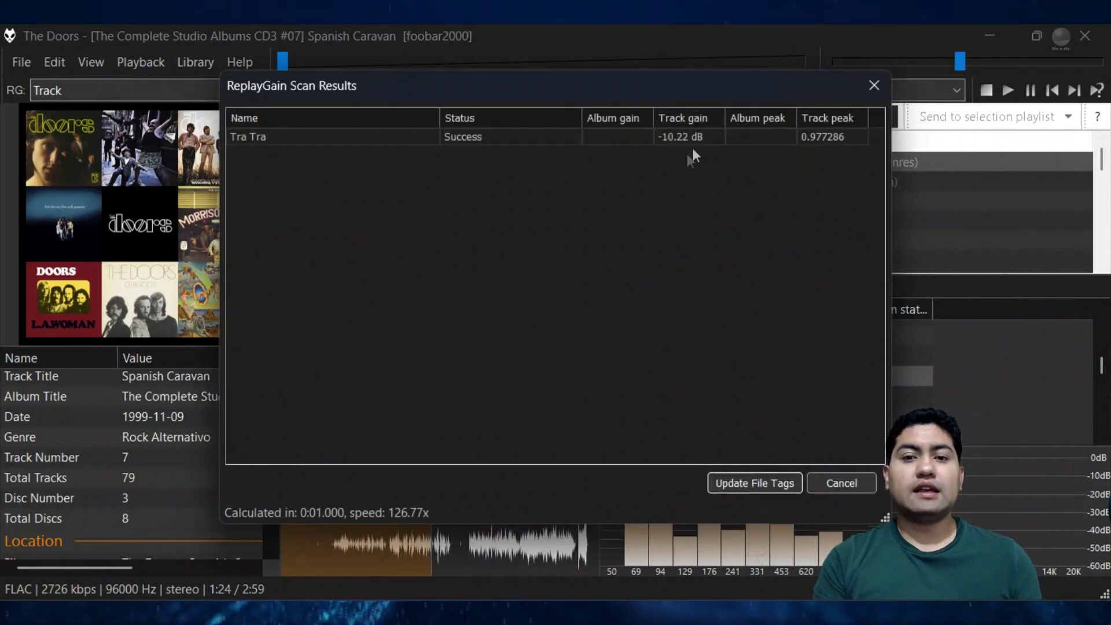
click(721, 482)
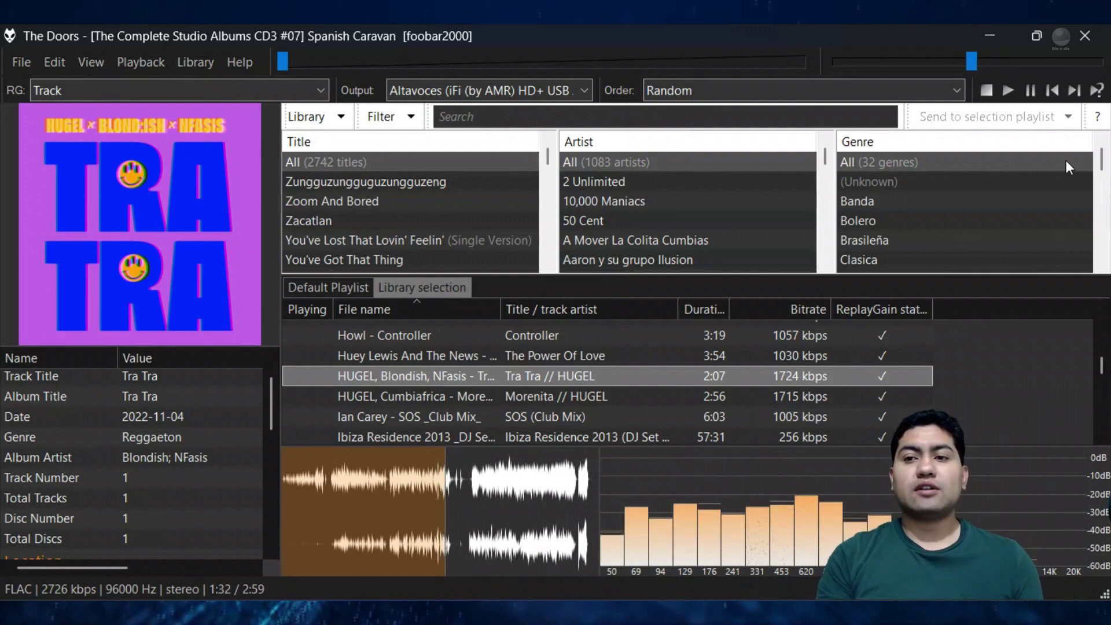
Skip to another random track, and play The Doors - Spanish Caravan from the playlist.
click(1075, 91)
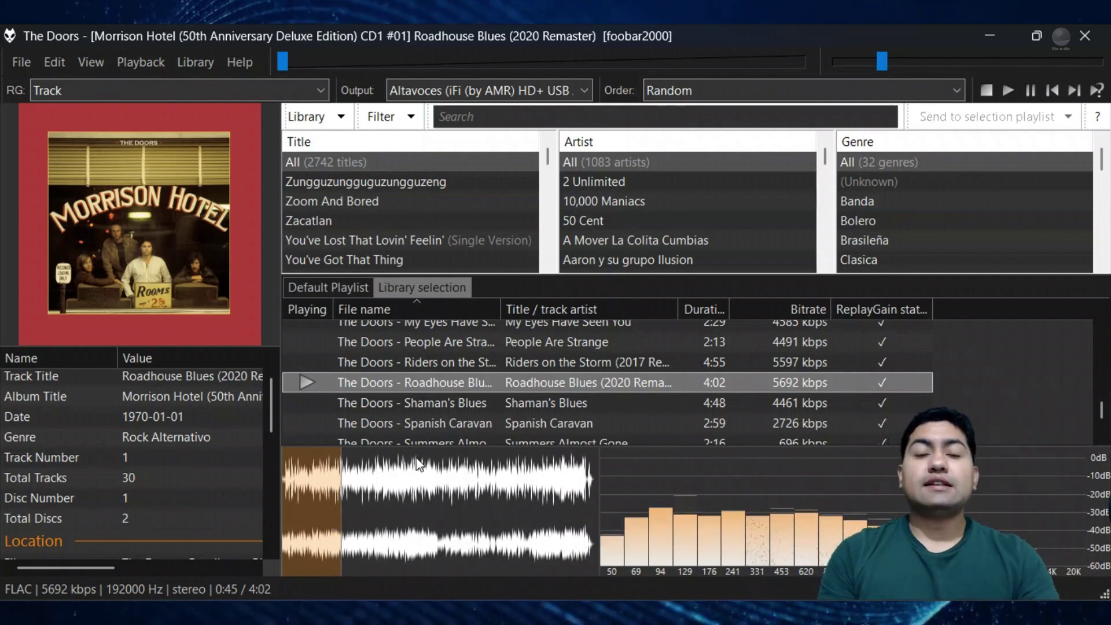
double_click(460, 423)
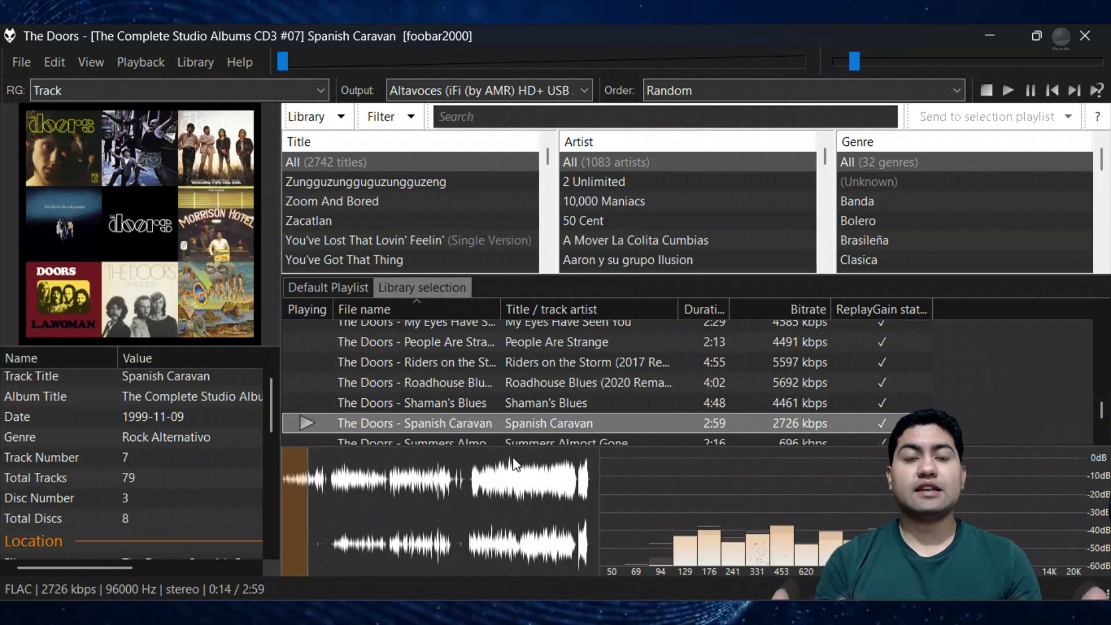
Open Quick Convert for The Doors - Riders on the Storm, review the available output formats, and cancel without converting.
right_click(606, 359)
mouse_move(692, 508)
click(978, 515)
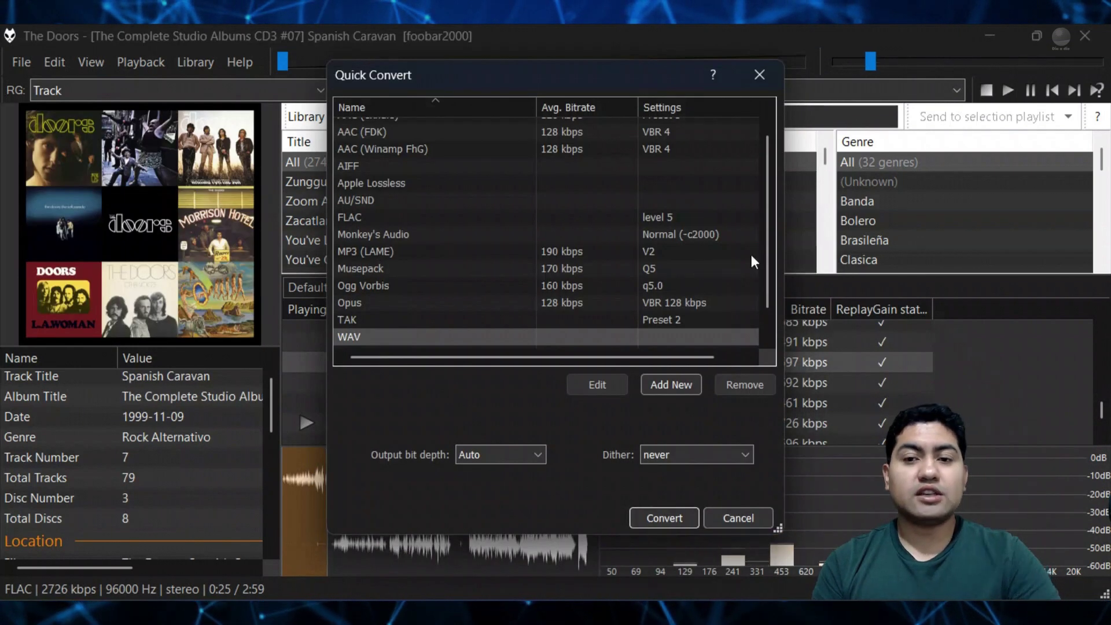
scroll(764, 179, up, 1)
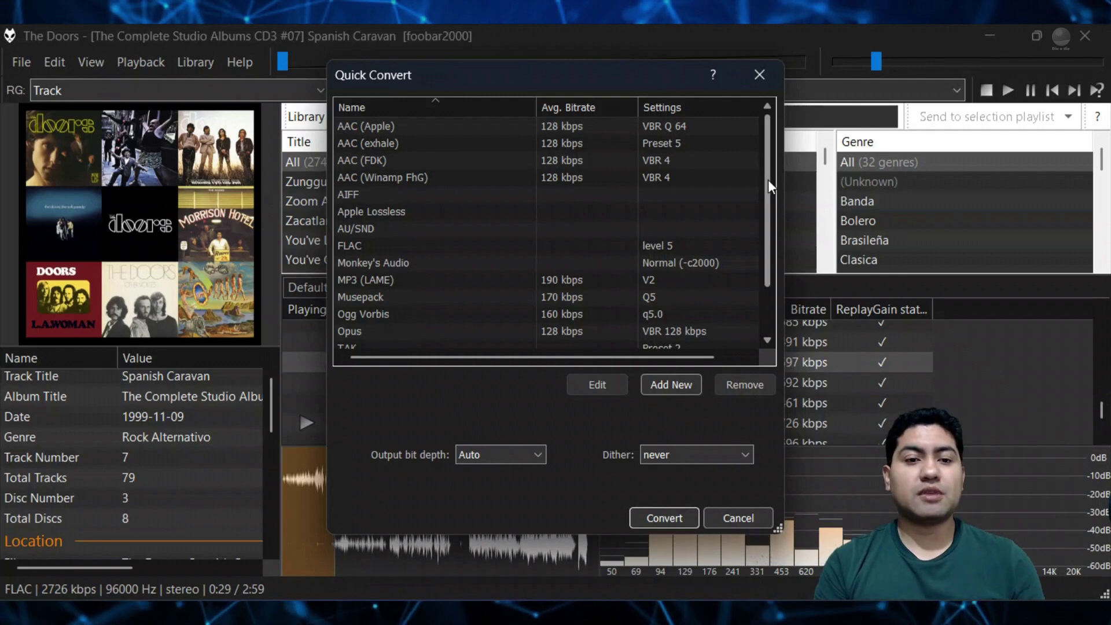
drag(769, 179, 778, 232)
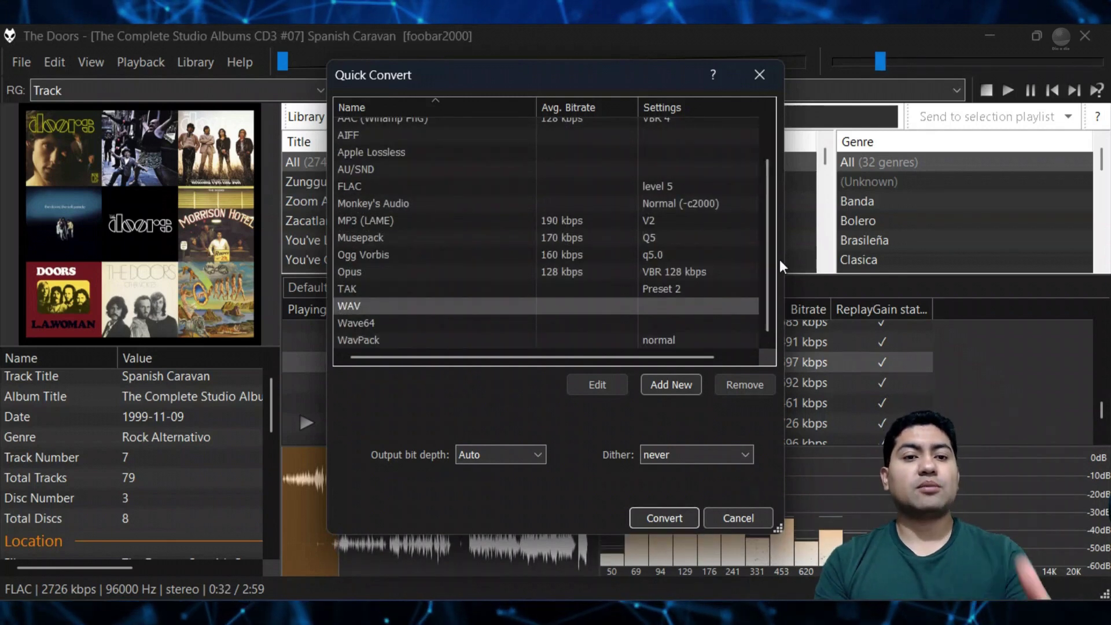
click(724, 513)
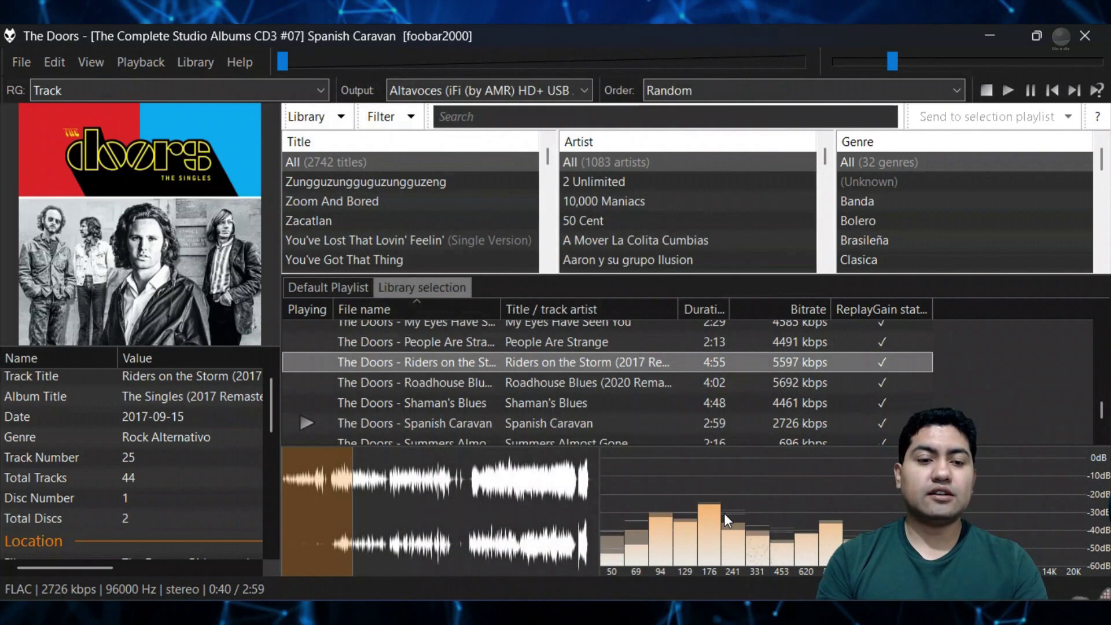
Add the Crossfader to the active DSPs in the preferences and set its fade duration to about 5115 ms.
click(21, 63)
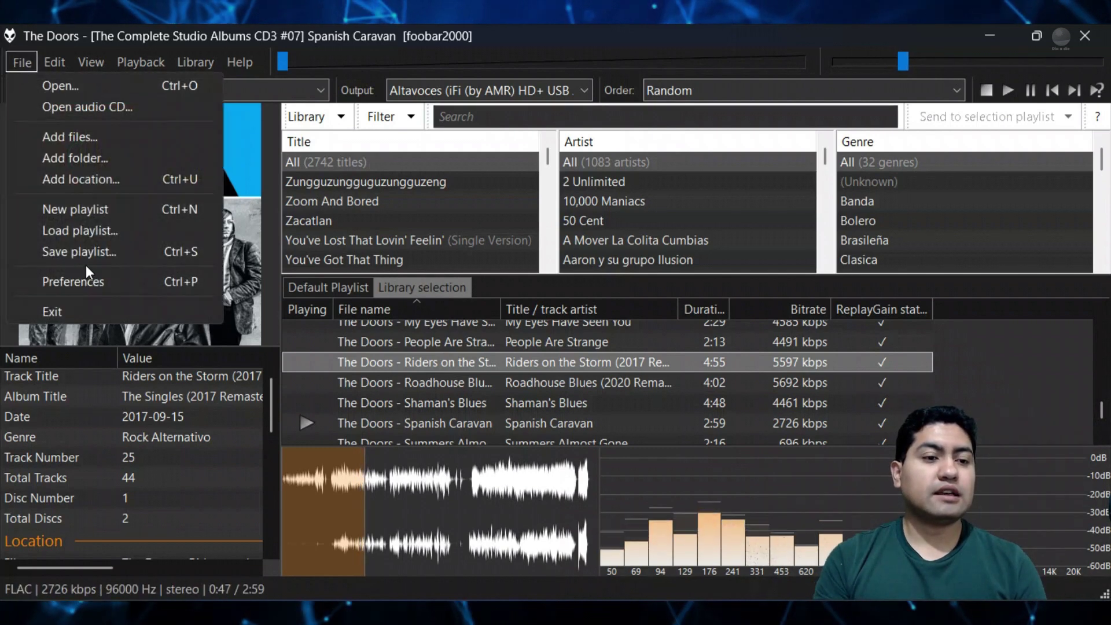
click(89, 280)
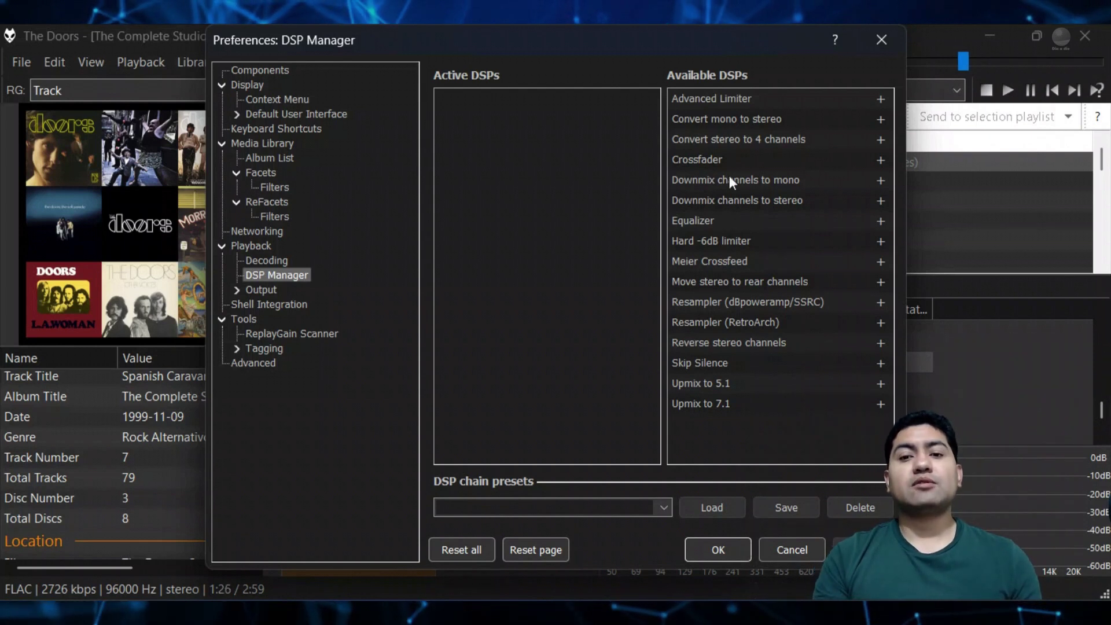
click(881, 160)
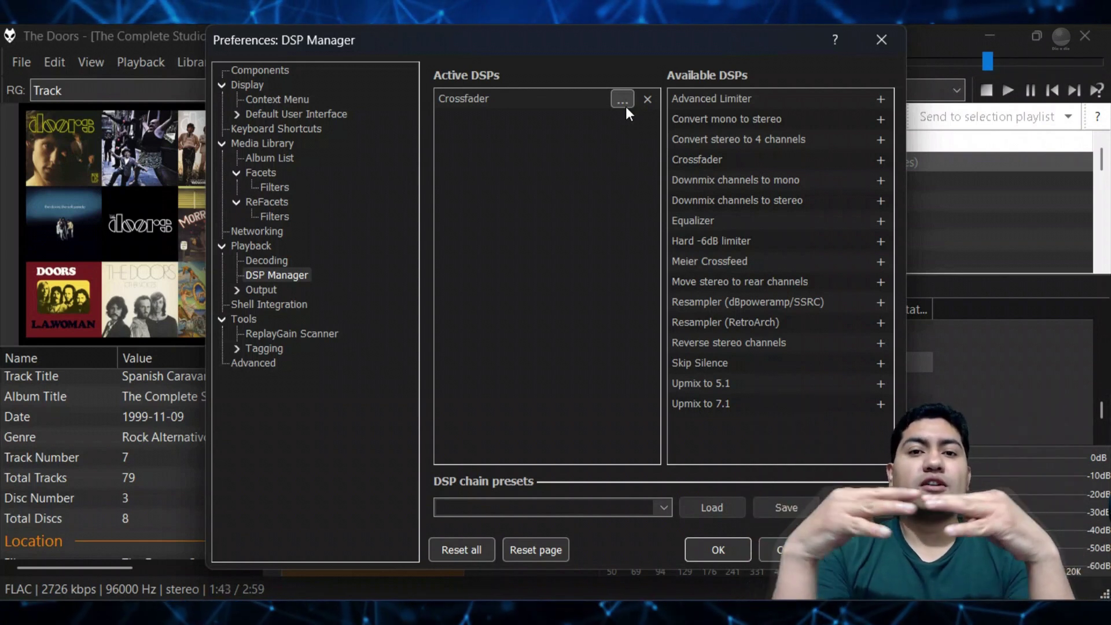
click(624, 102)
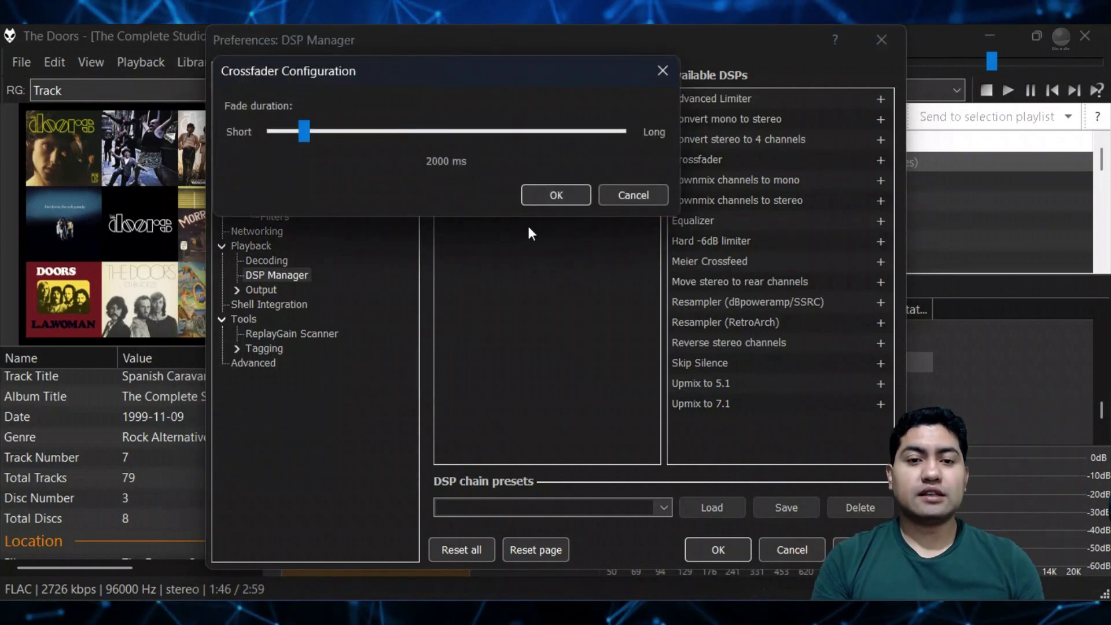
drag(310, 130, 360, 146)
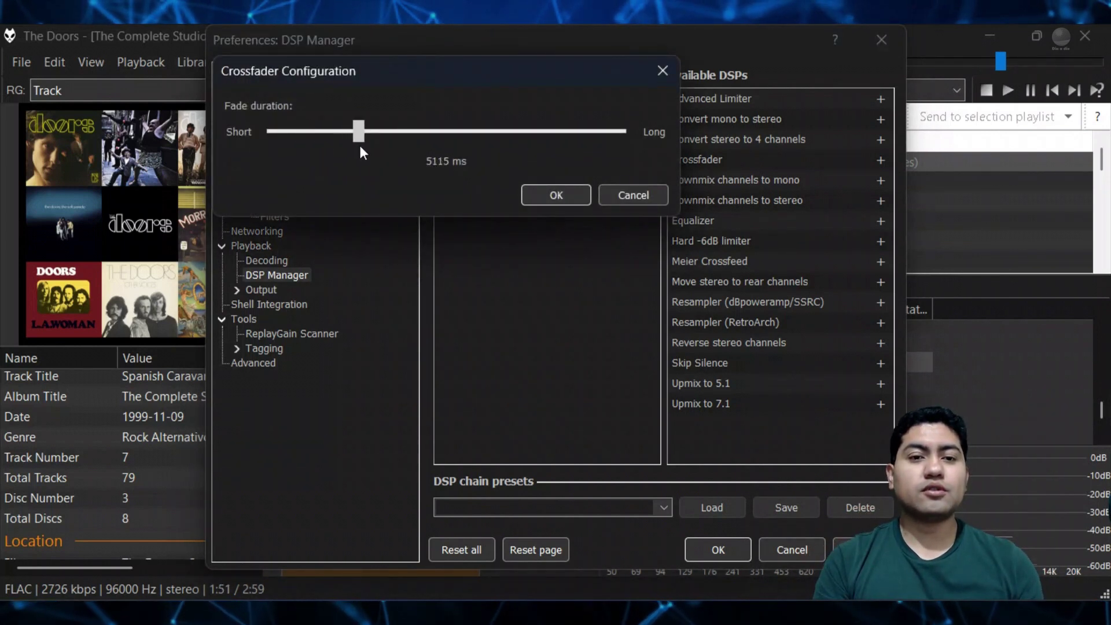
click(528, 199)
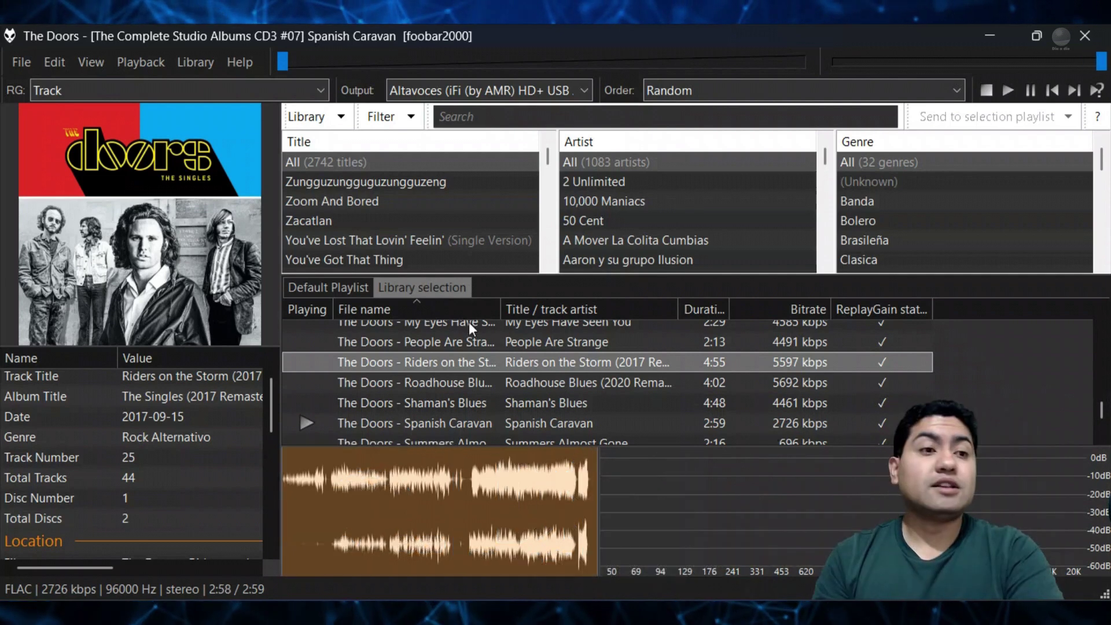
Start installing a component from the preferences, browse to the 03 CODEC SACD DSD SUPER AUDIO CD folder, and widen the file name column.
click(15, 61)
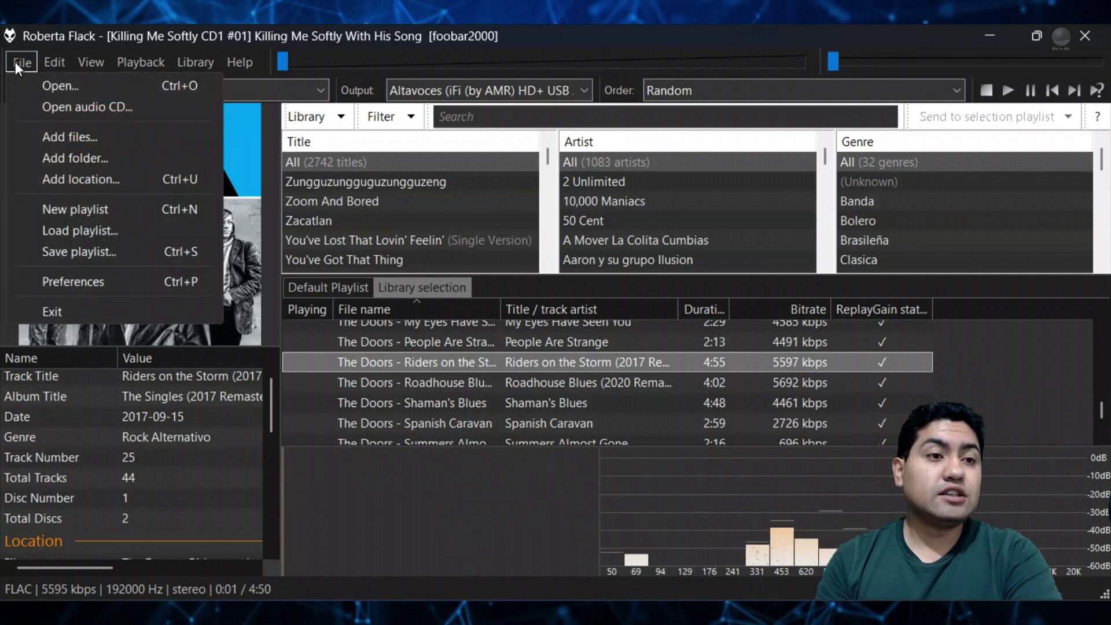
click(115, 280)
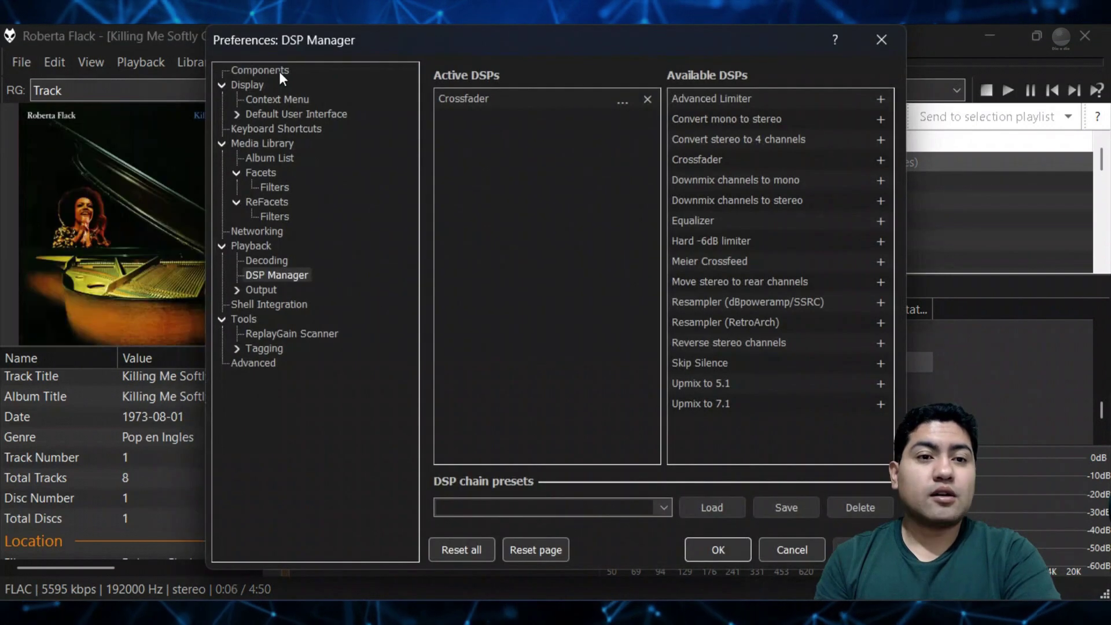
click(279, 71)
click(712, 513)
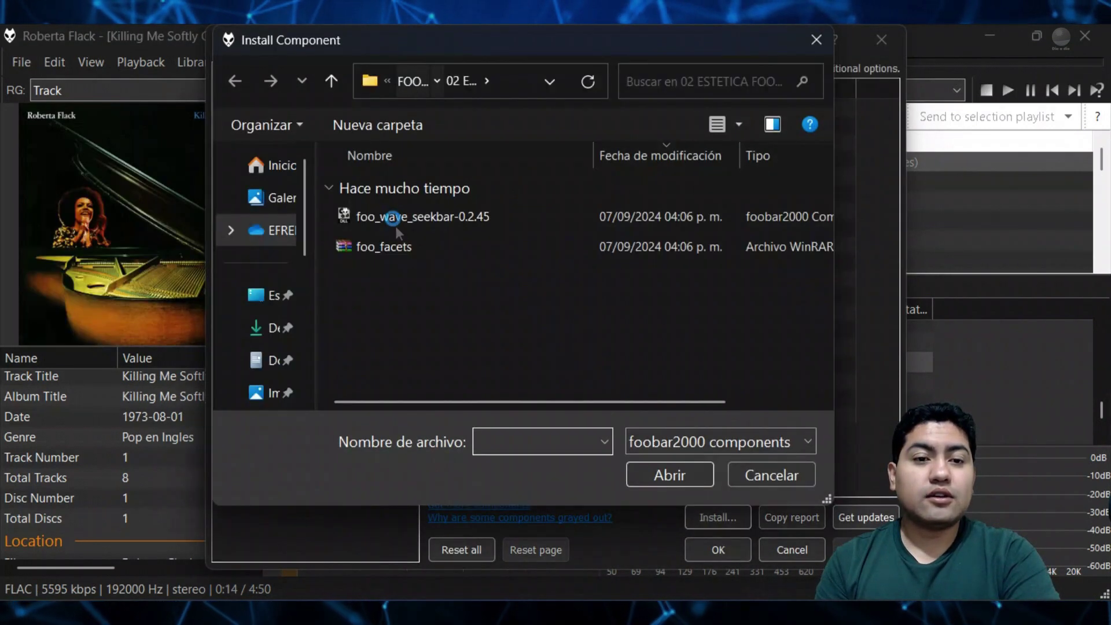
key(alt+Up)
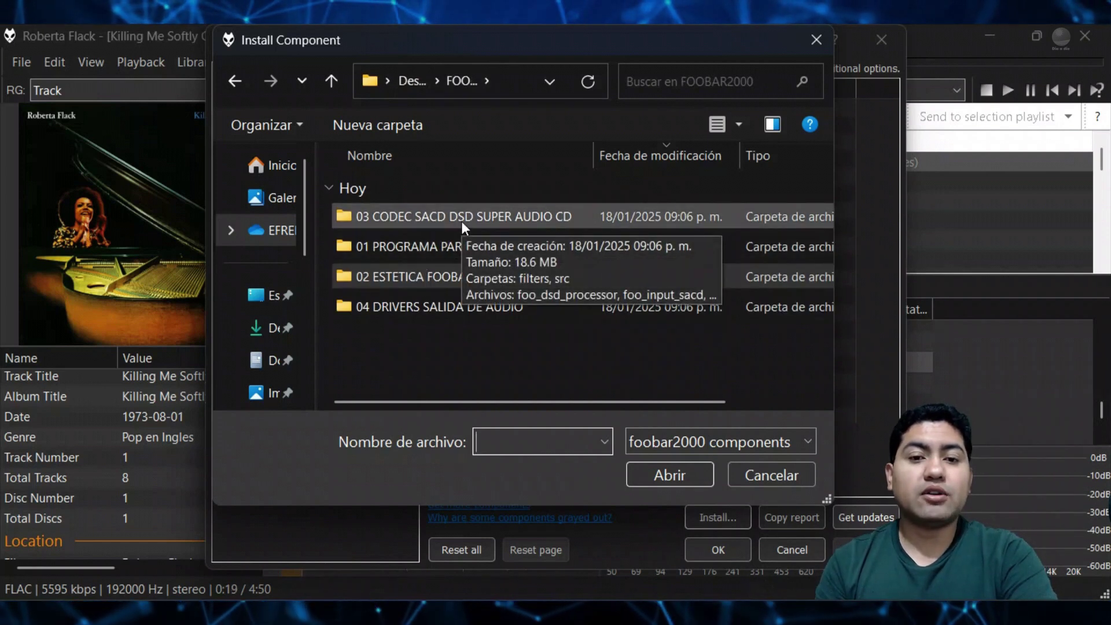
double_click(472, 216)
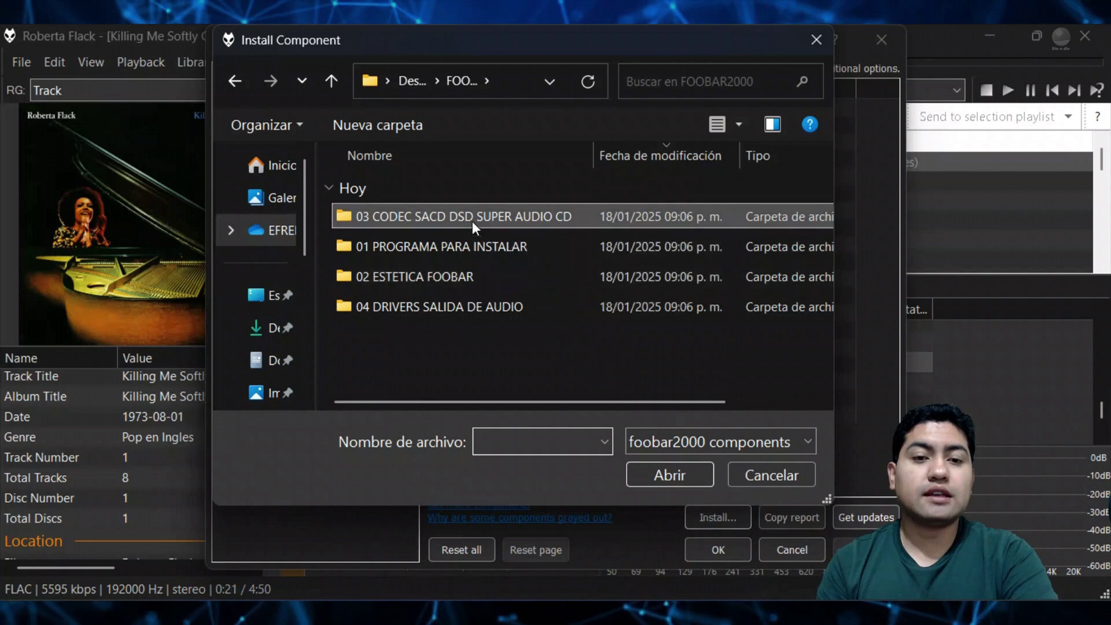
drag(593, 155, 648, 162)
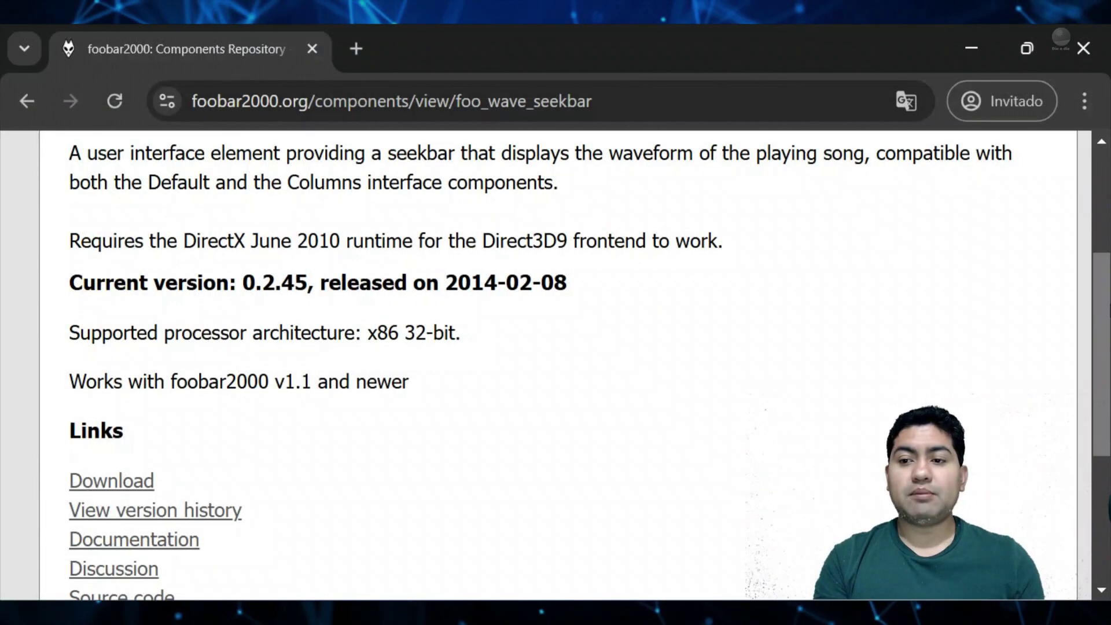
drag(1099, 305, 1060, 208)
click(653, 237)
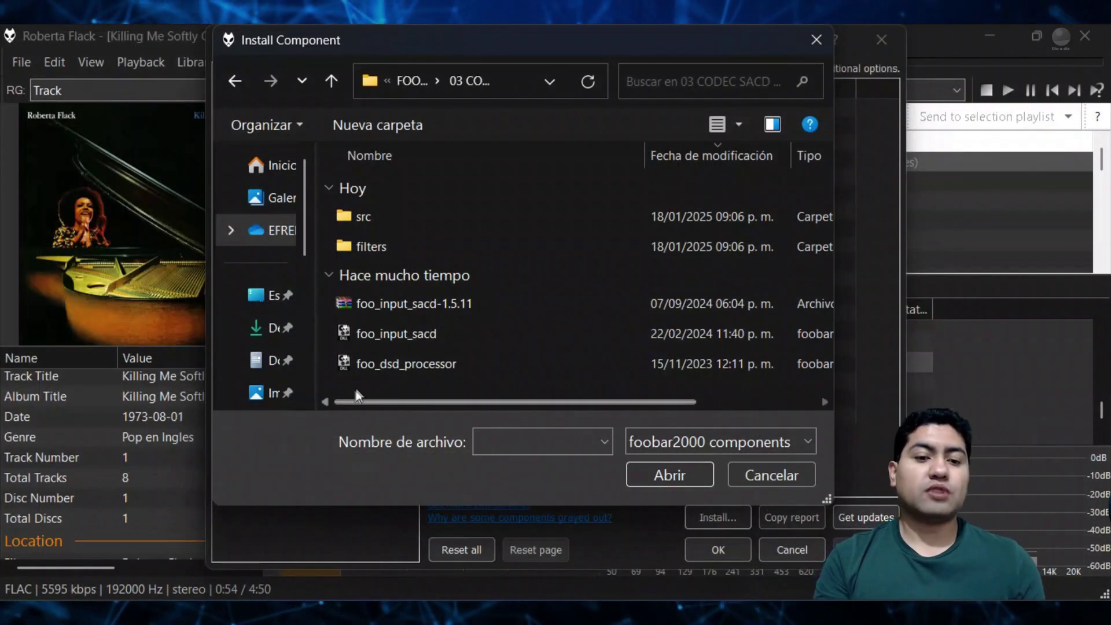
Install the foo_input_sacd-1.5.11, foo_input_sacd and foo_dsd_processor component files, and restart the player to apply them.
drag(368, 380, 346, 201)
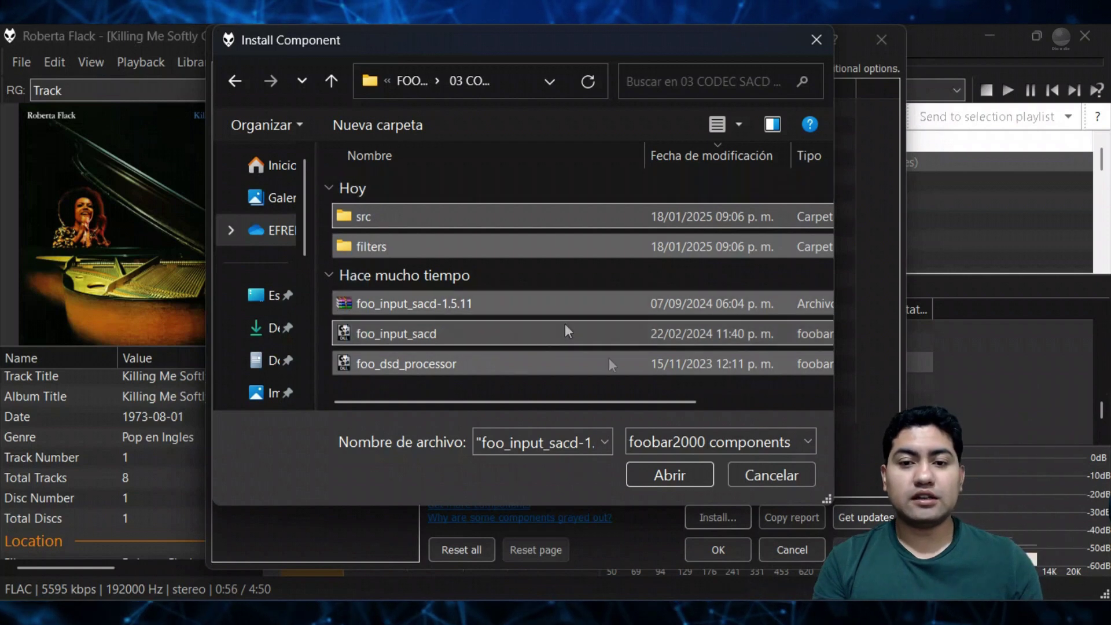
click(672, 476)
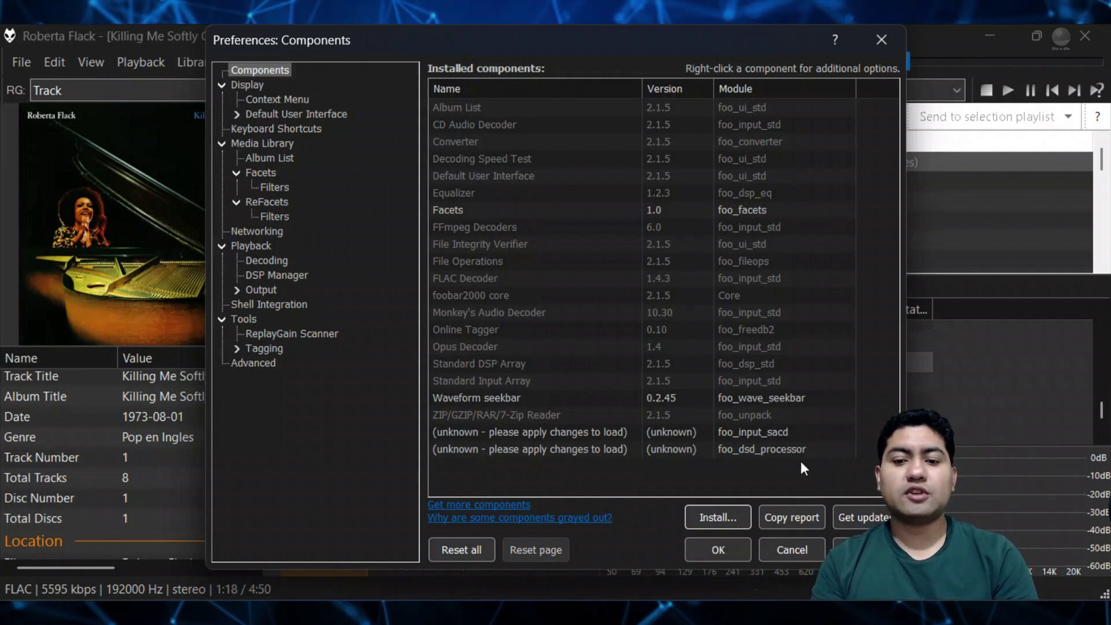
click(734, 546)
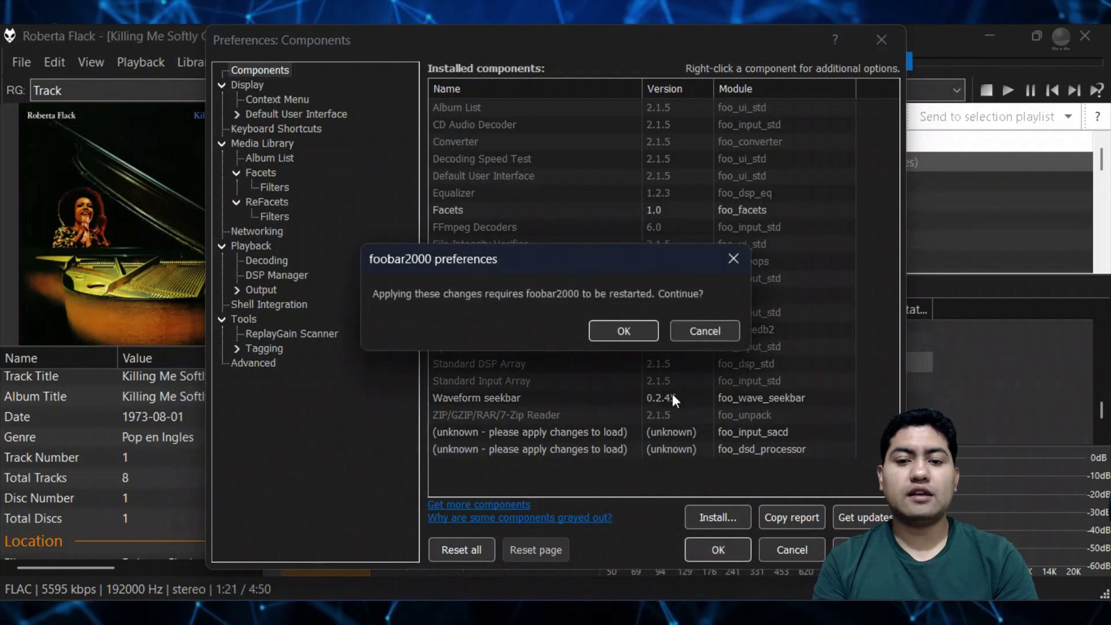
click(637, 336)
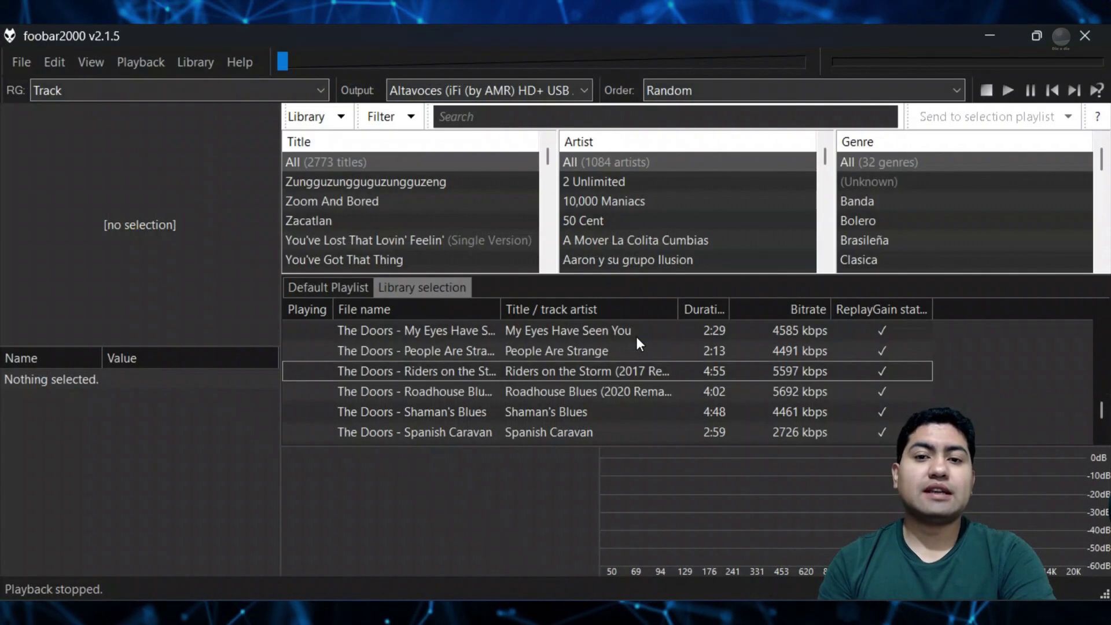
Open the SACD tool settings in the preferences.
click(22, 62)
click(102, 284)
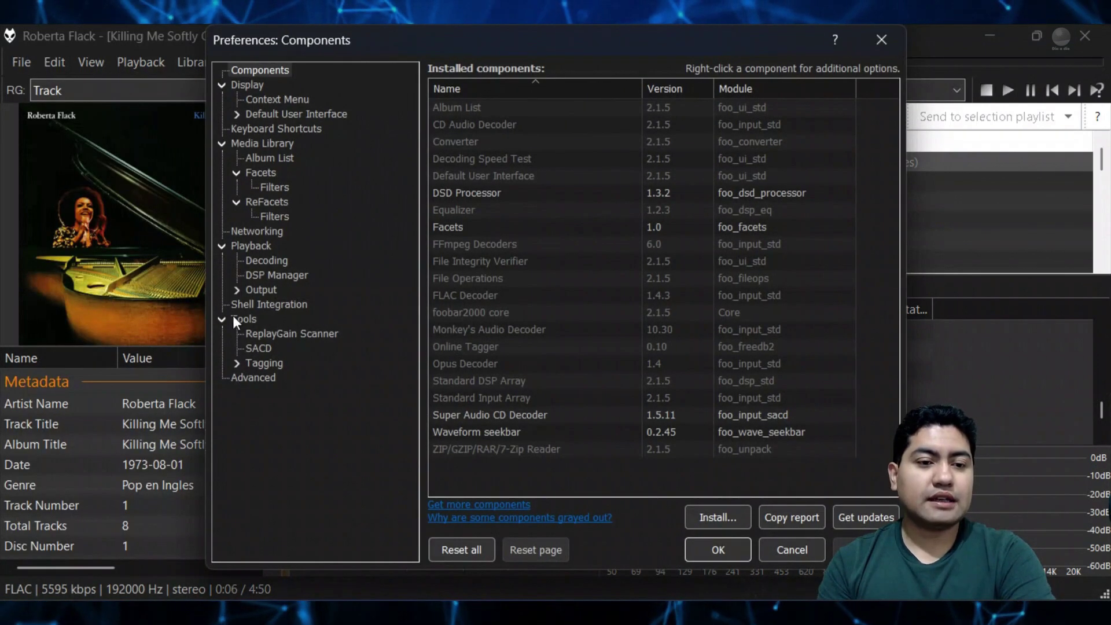
click(262, 346)
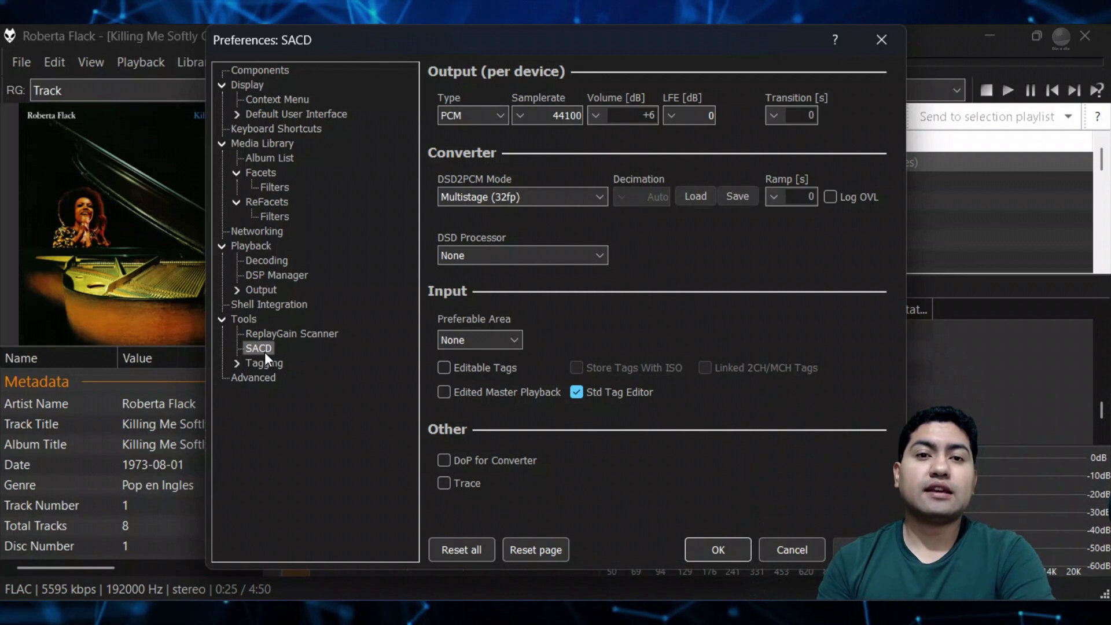
Try DSD as the SACD output type, and set the type back to PCM.
click(472, 116)
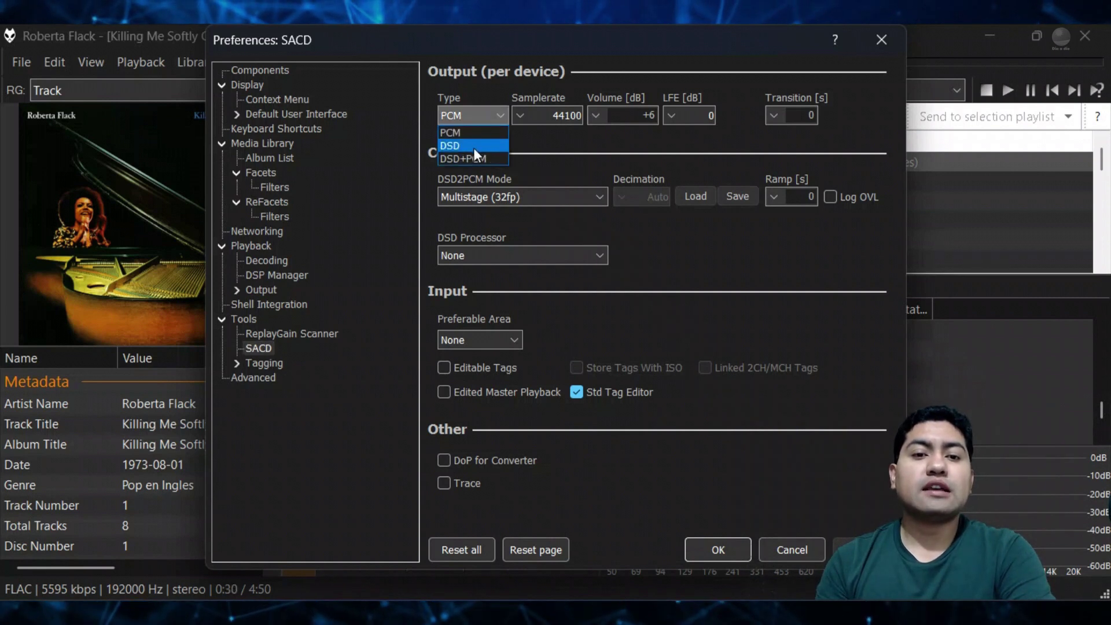
click(474, 148)
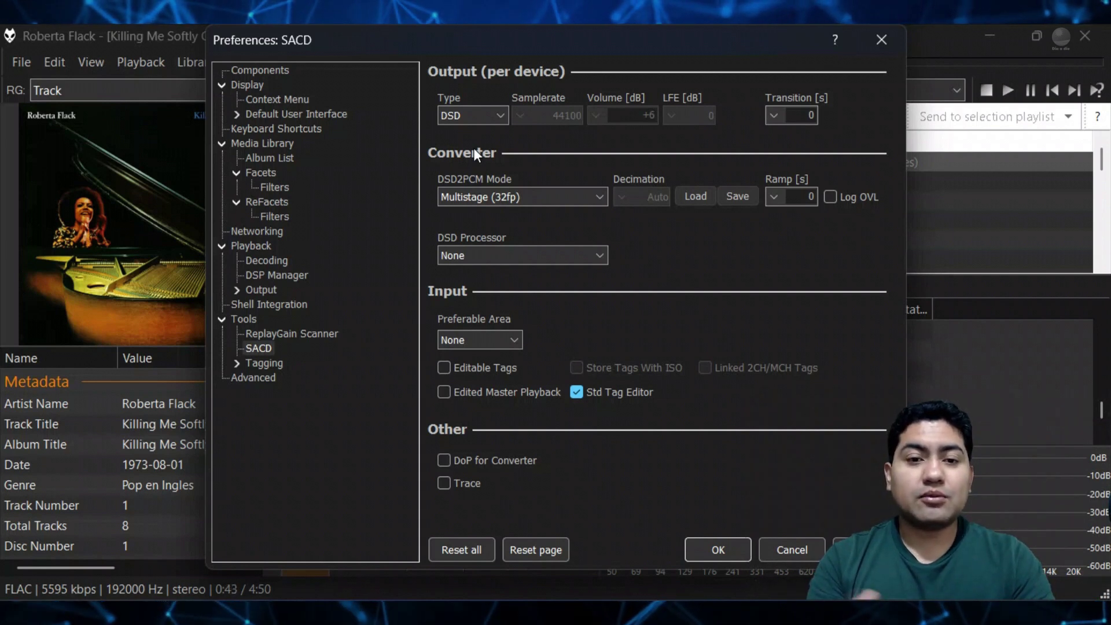
click(473, 115)
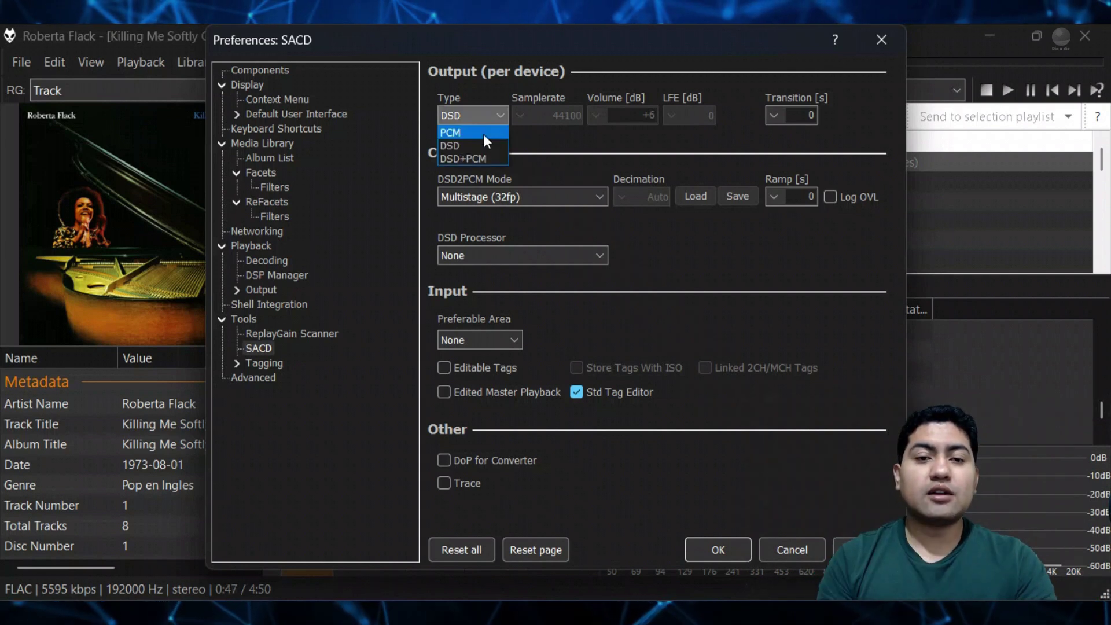
click(484, 134)
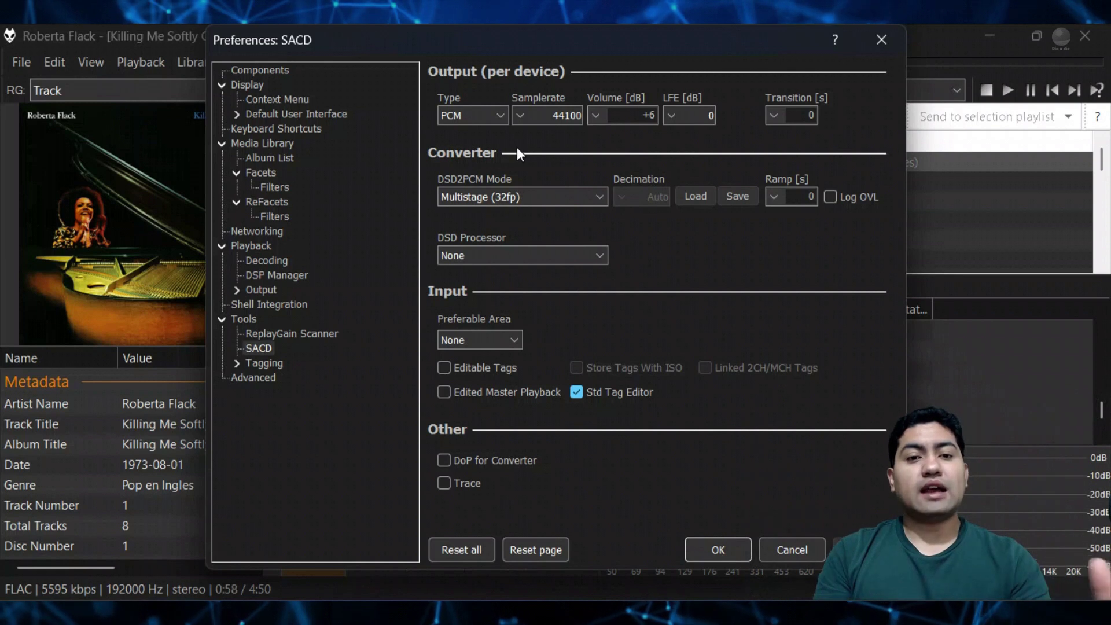
Keep PCM as the SACD output type and set its samplerate to 384000.
click(495, 115)
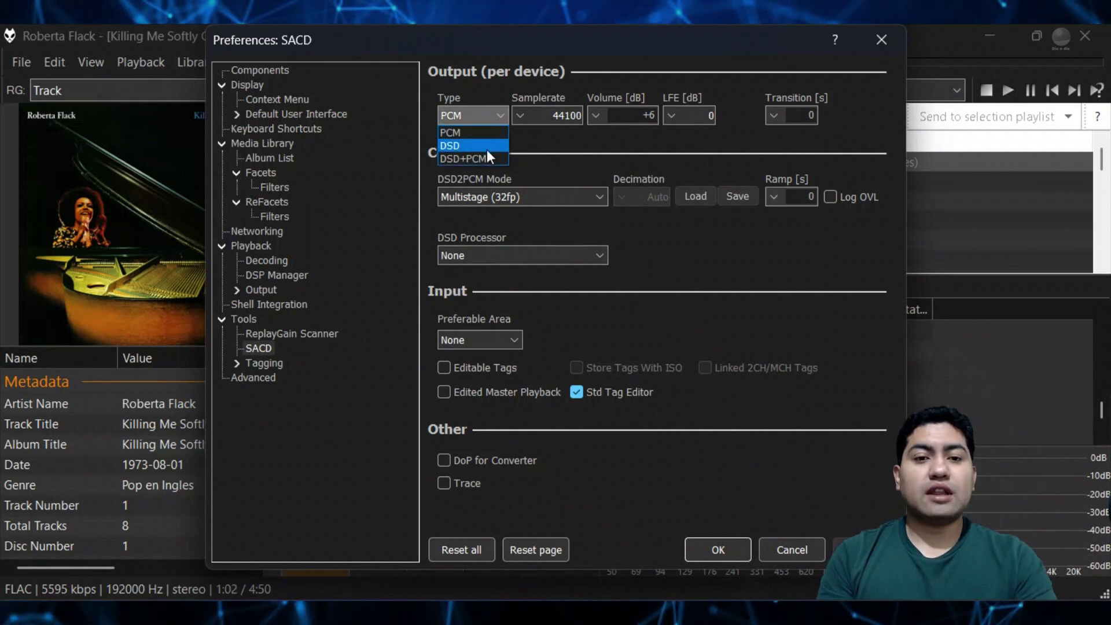
click(487, 147)
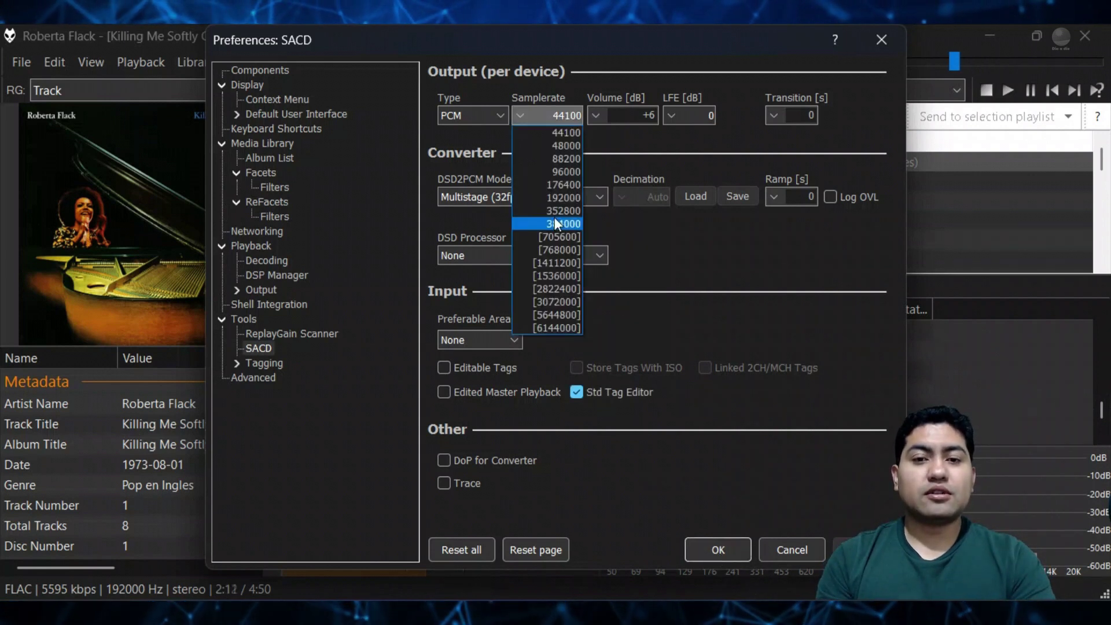
click(555, 223)
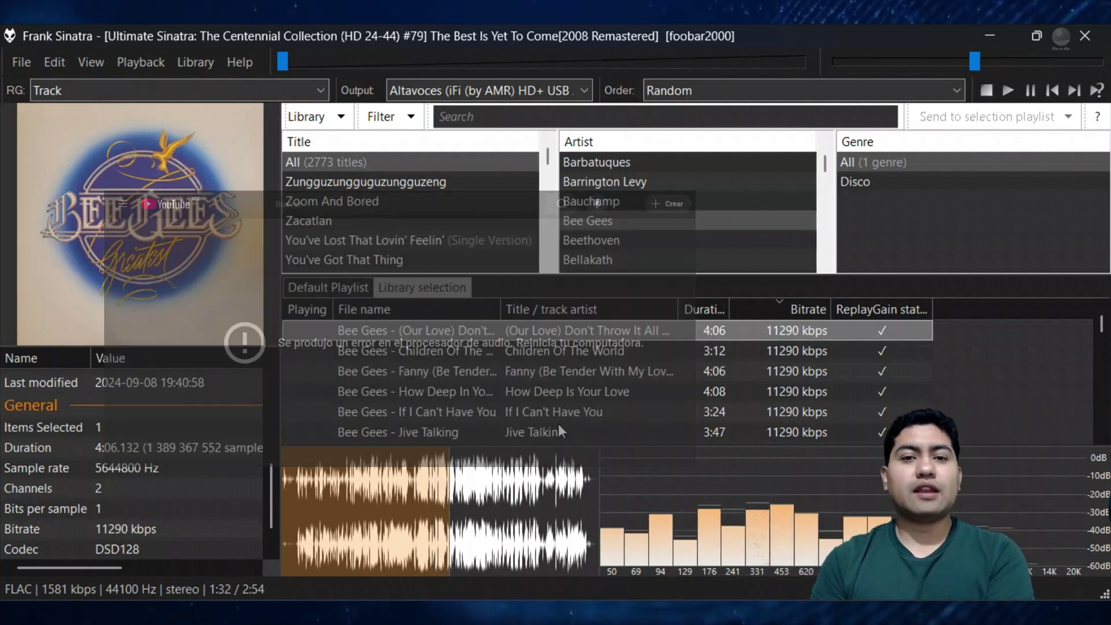
Set the playback output to Altavoces (iFi (by AMR) HD+ USB Audio) [exclusive] and widen the output selector to show the full device name.
click(584, 90)
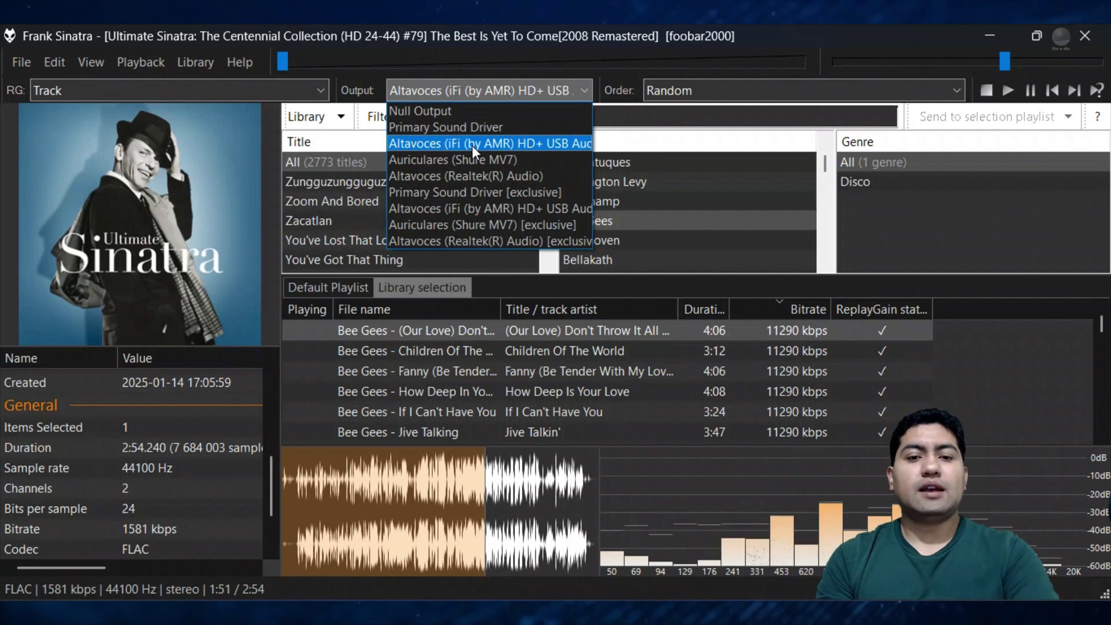
click(506, 209)
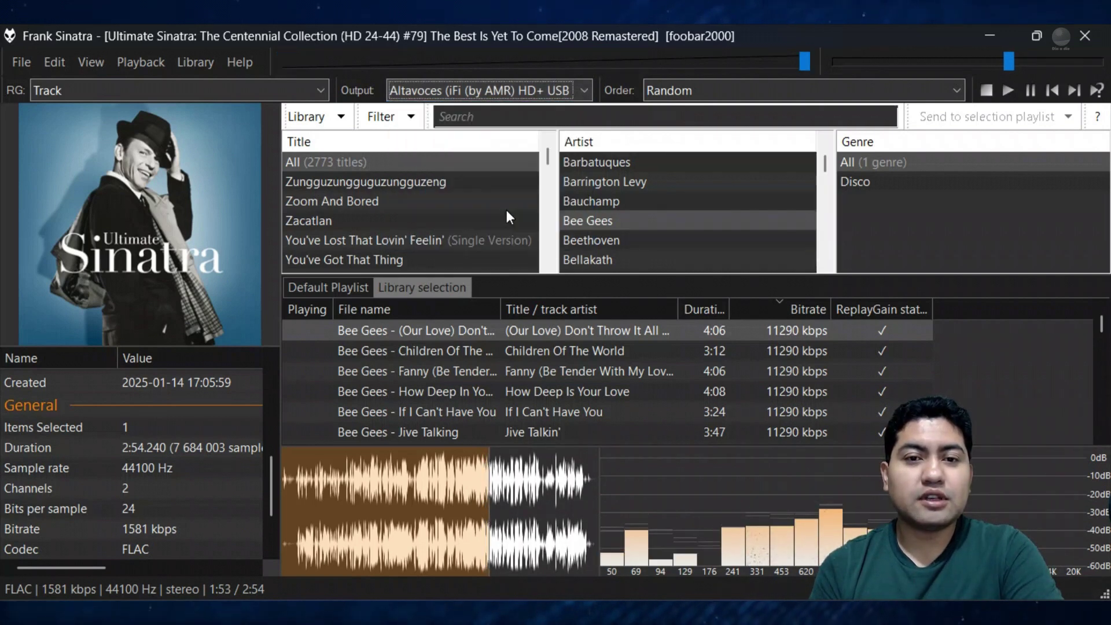
drag(604, 82, 733, 81)
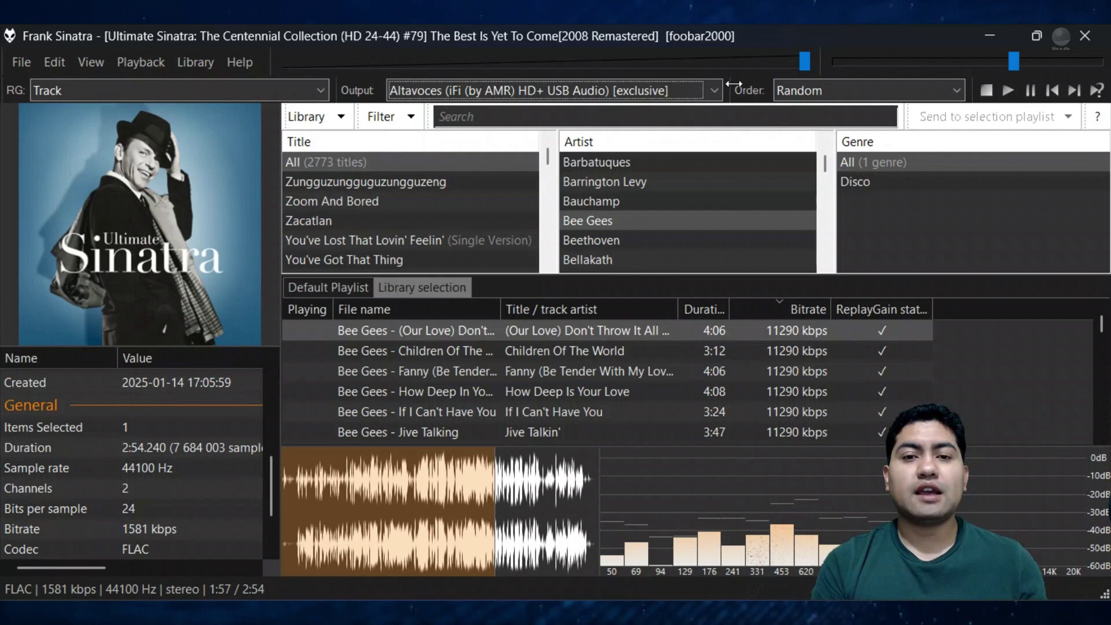
Try the shared iFi (by AMR) HD+ USB Audio output, the shared Realtek(R) Audio output, and the exclusive Realtek(R) Audio output.
click(641, 94)
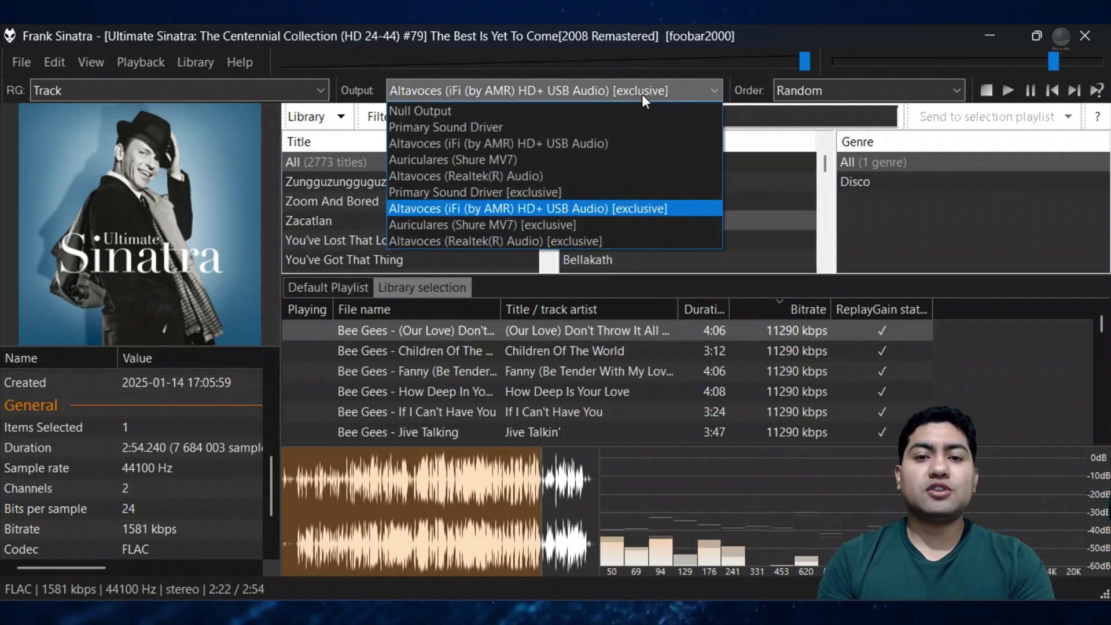
click(624, 143)
click(711, 86)
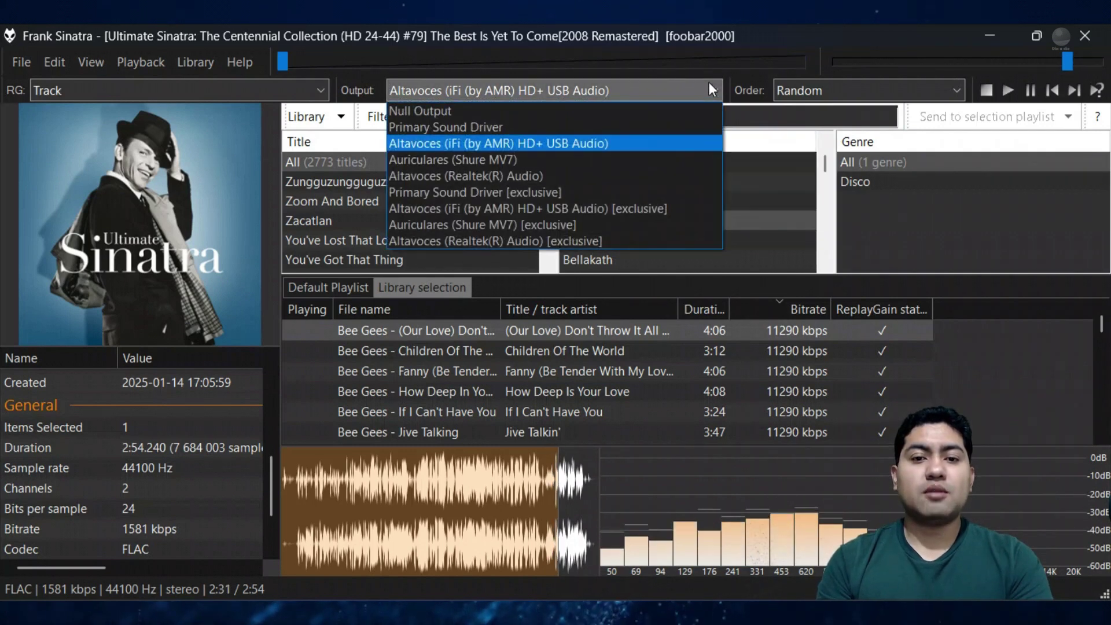
click(656, 175)
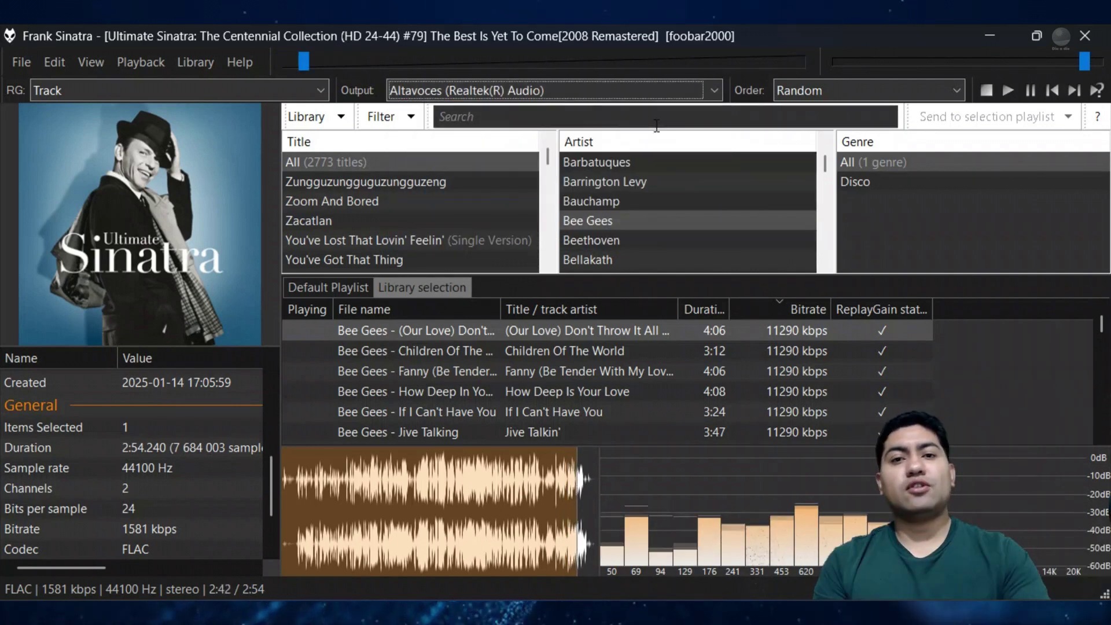
click(713, 91)
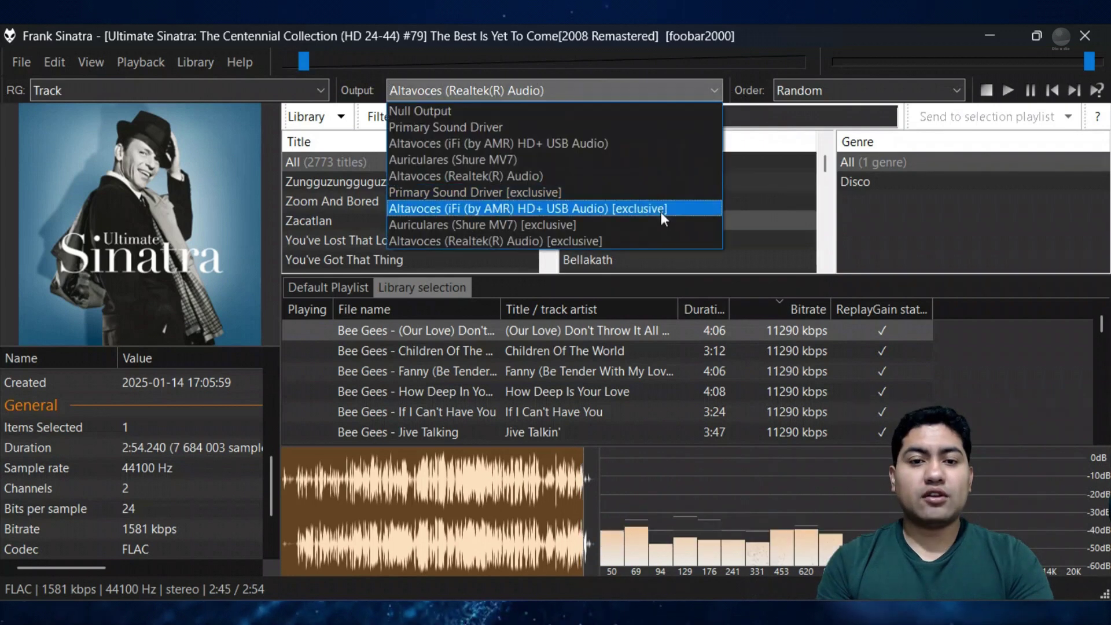
click(655, 238)
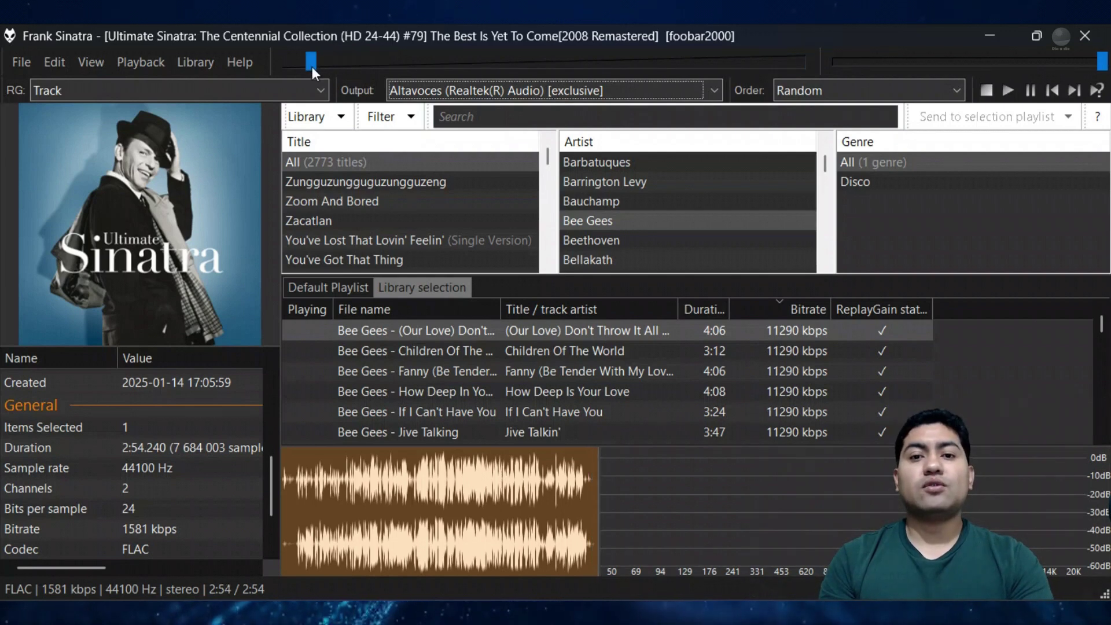
Switch the output between the shared and exclusive modes of the iFi (by AMR) HD+ USB Audio device, ending on the shared mode.
click(710, 87)
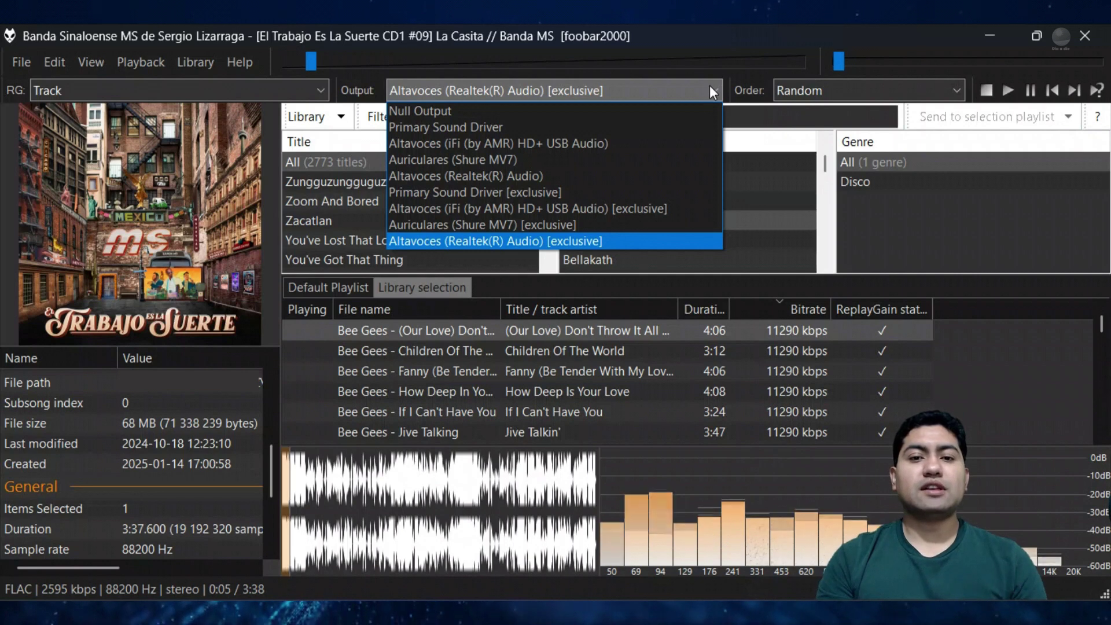
click(640, 143)
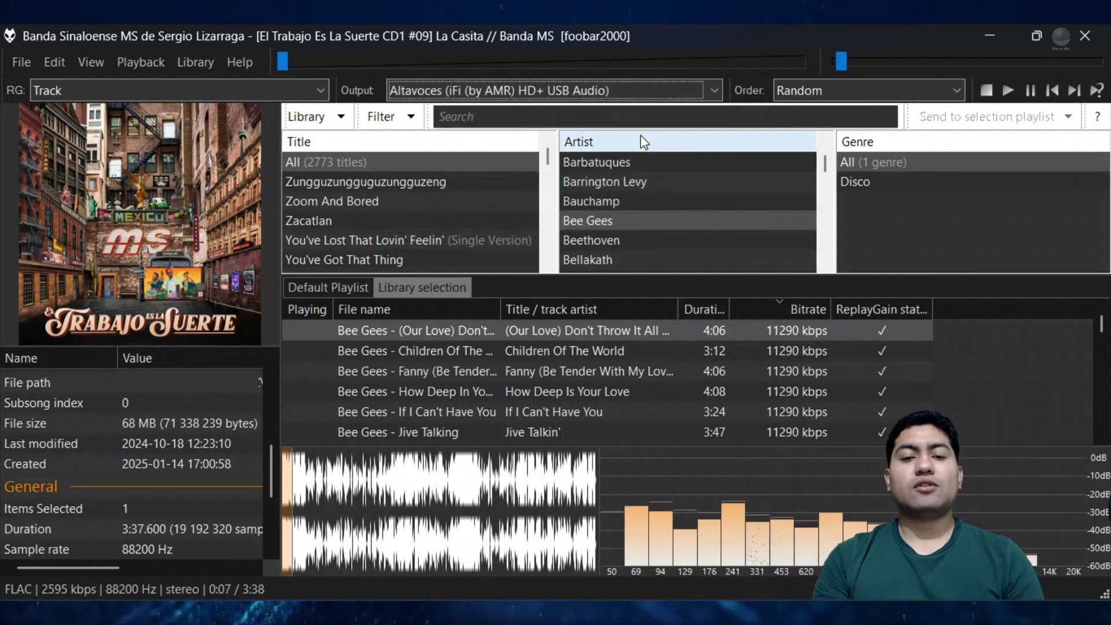
click(711, 82)
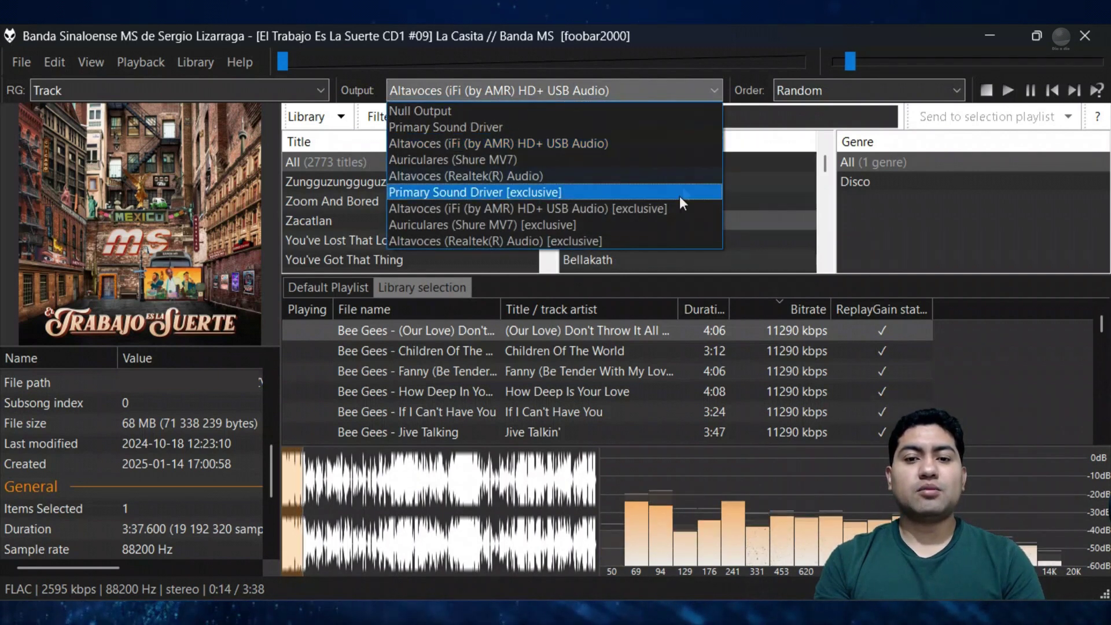
click(673, 208)
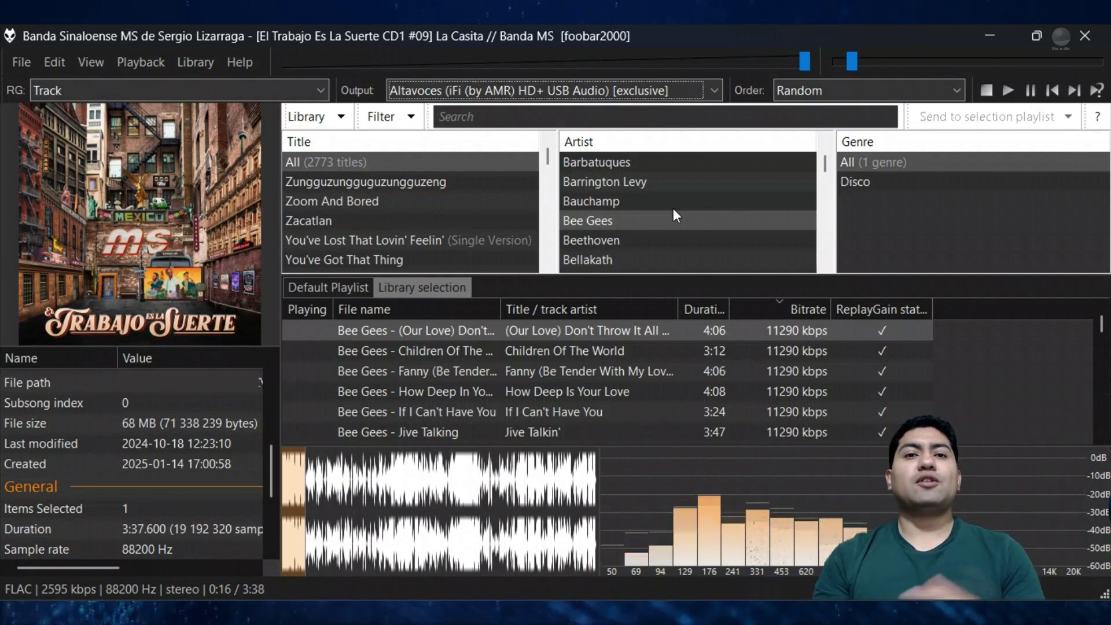
click(708, 94)
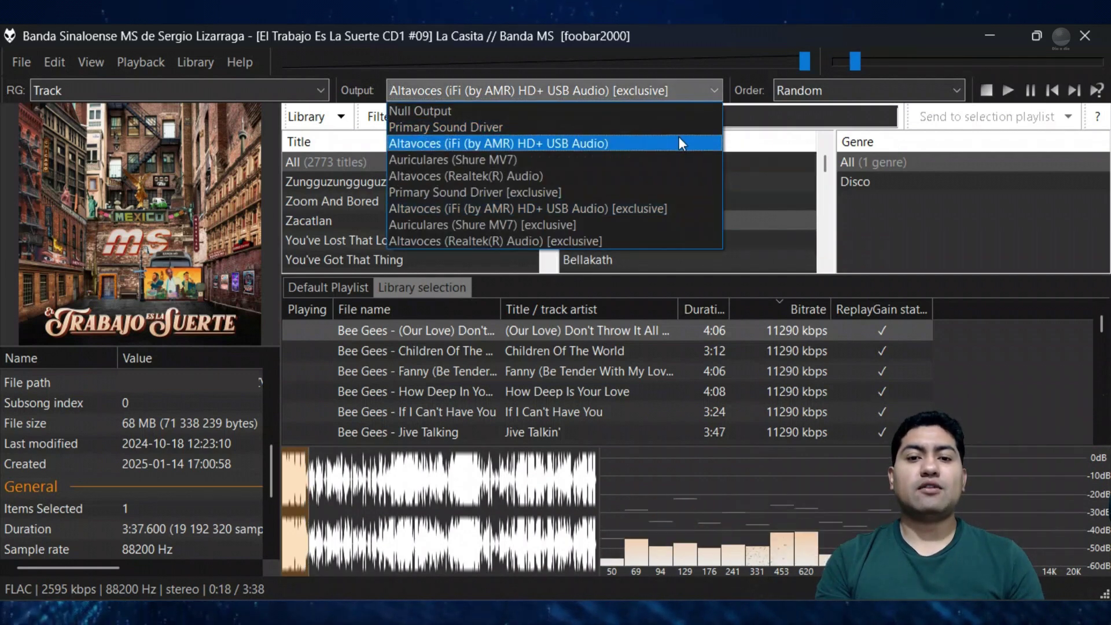
click(679, 137)
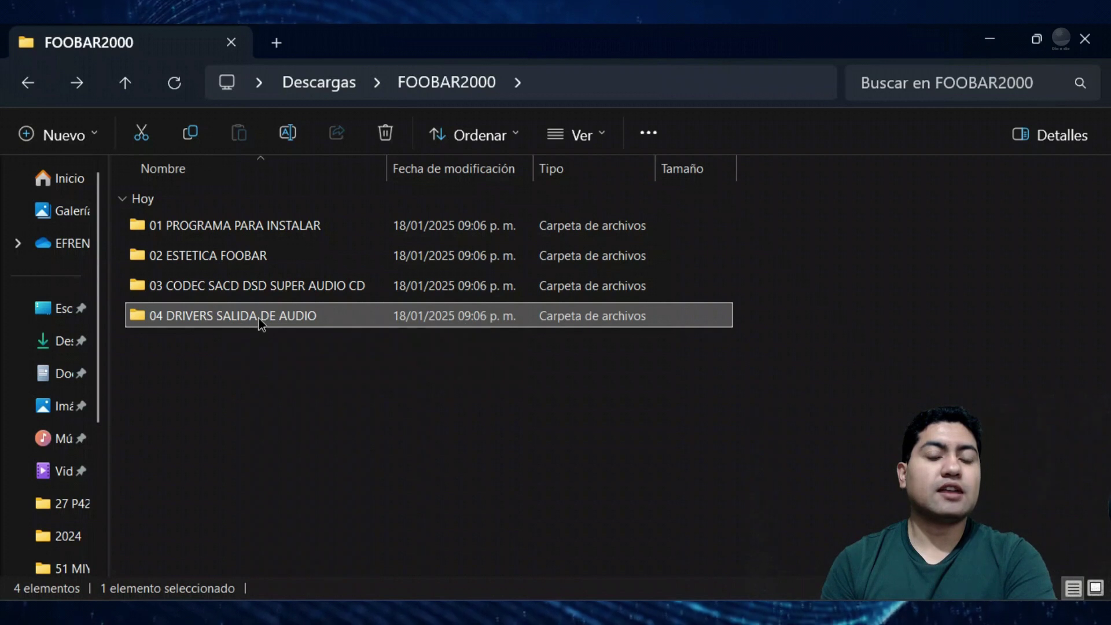
Open the 04 DRIVERS SALIDA DE AUDIO folder, and search the foobar2000 components page in the browser for "asio".
double_click(258, 317)
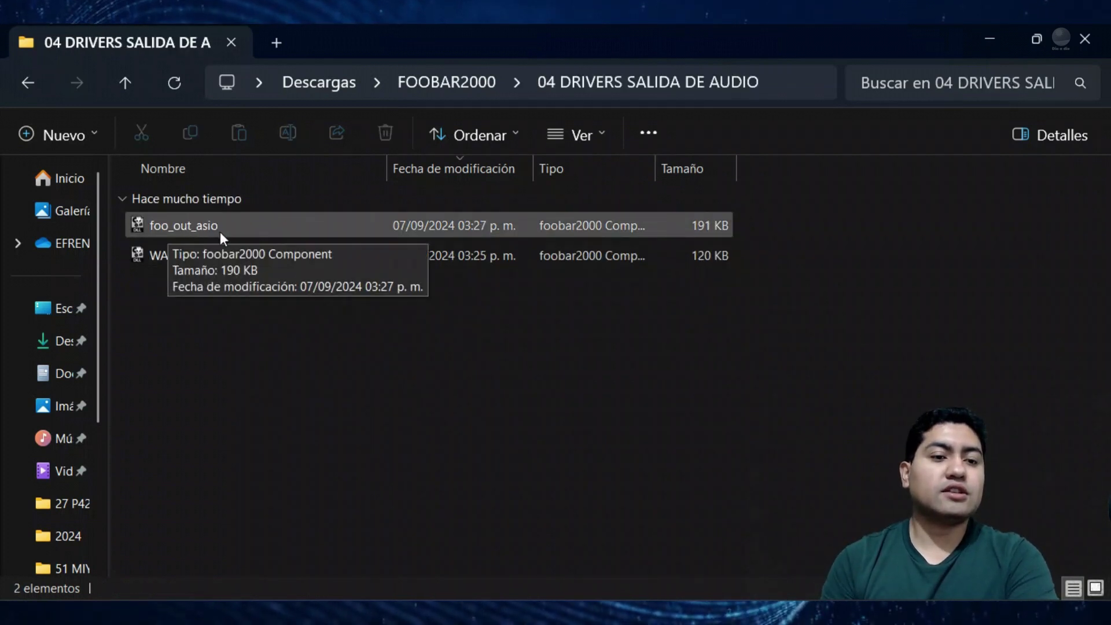
key(alt+Tab)
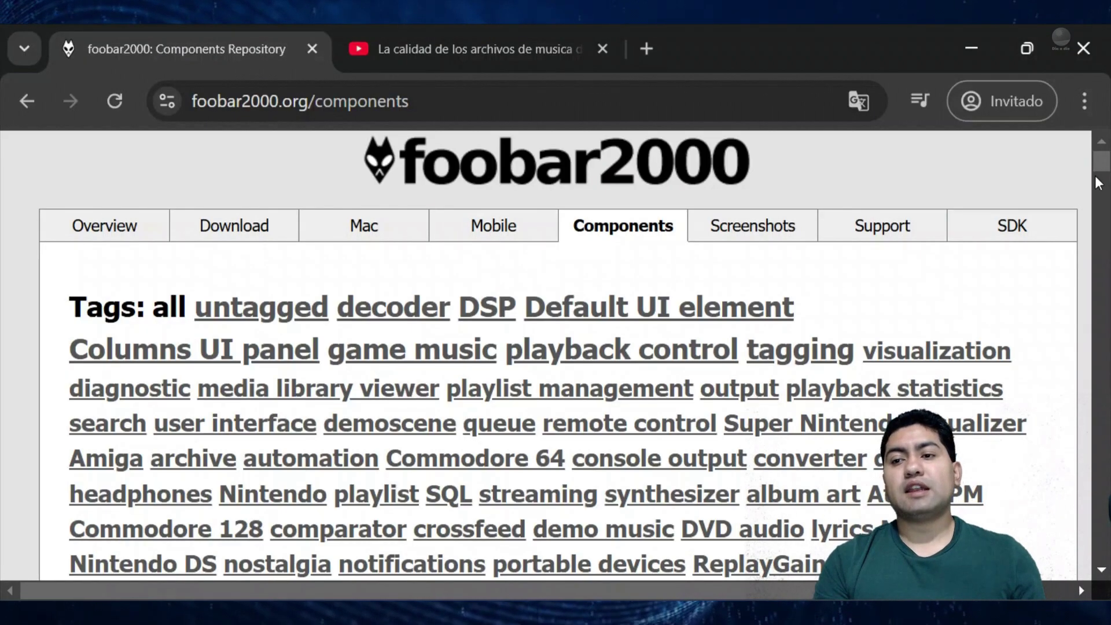
mouse_move(1102, 162)
mouse_down()
mouse_move(1104, 197)
mouse_move(1105, 168)
mouse_up()
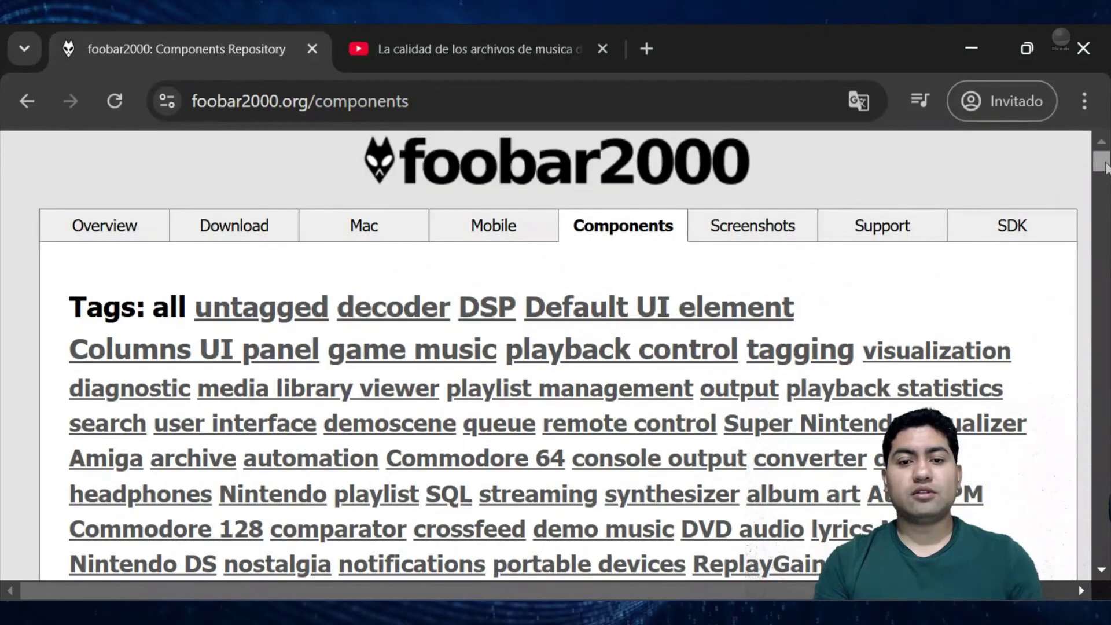
key(ctrl+f)
text(asio)
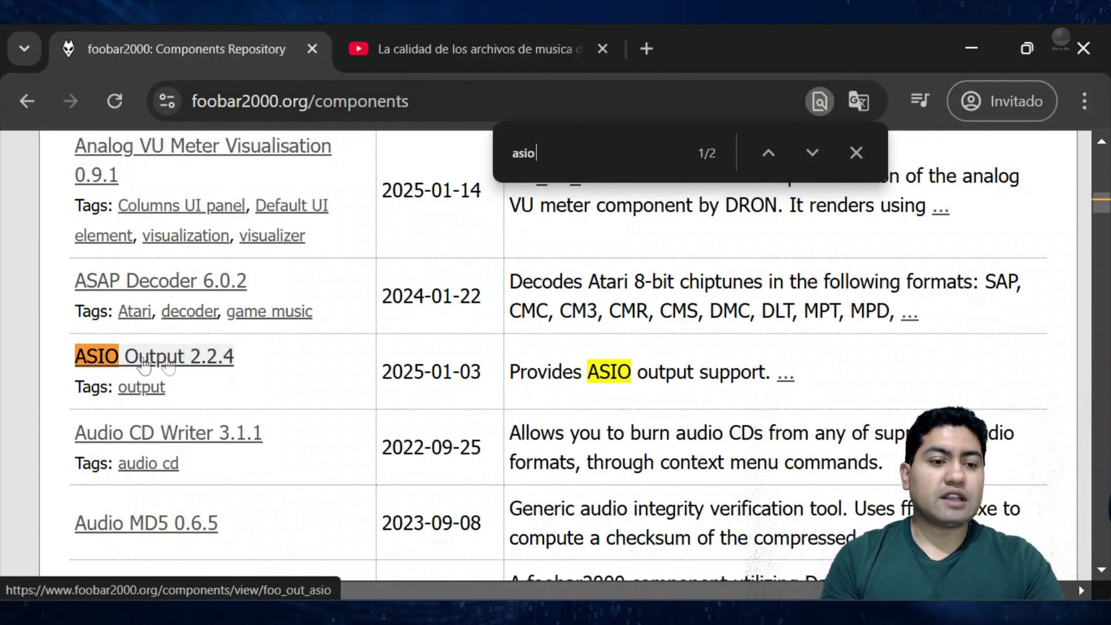
Search the components page for "wasapi" and open the WASAPI output support 3.4 entry.
double_click(571, 152)
text(wasap)
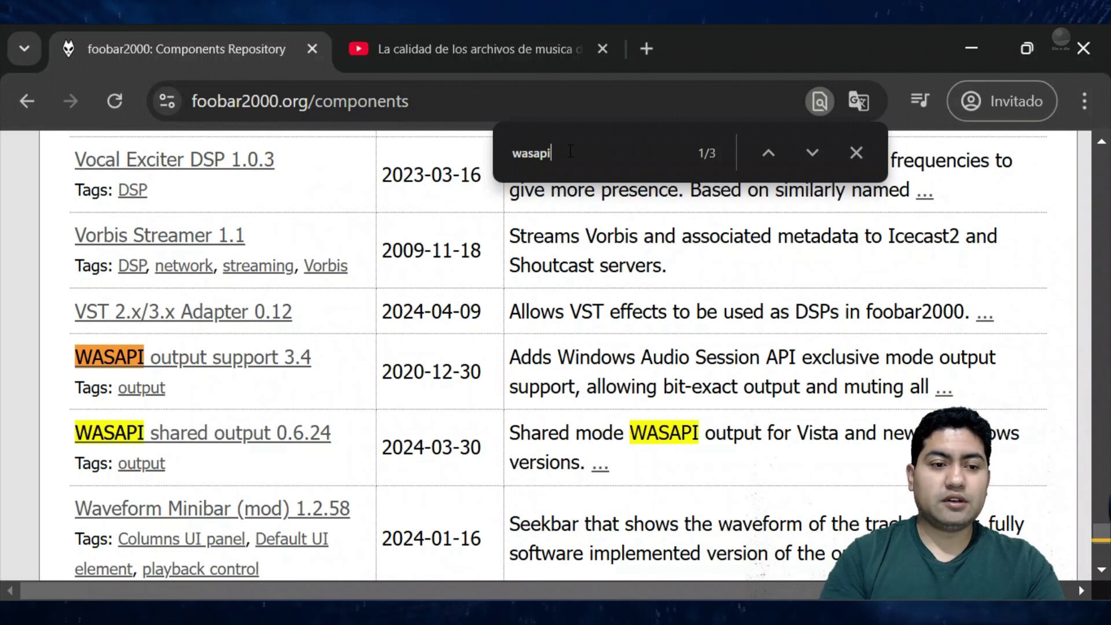
click(218, 354)
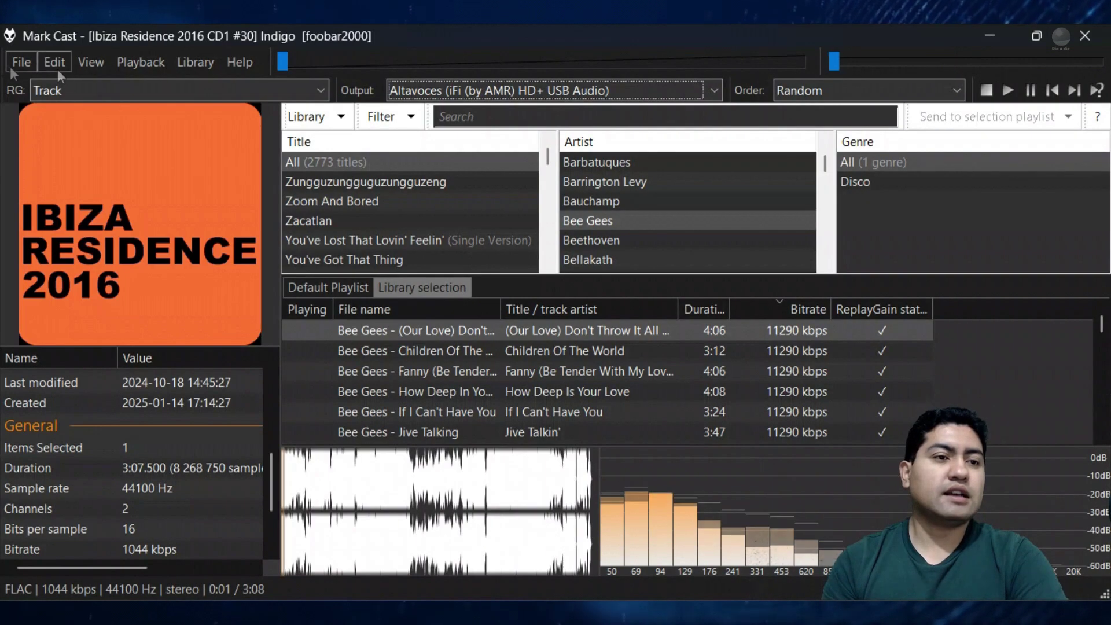
In foobar2000, start installing a component from the preferences and browse to the 04 DRIVERS SALIDA DE AUDIO folder.
click(8, 65)
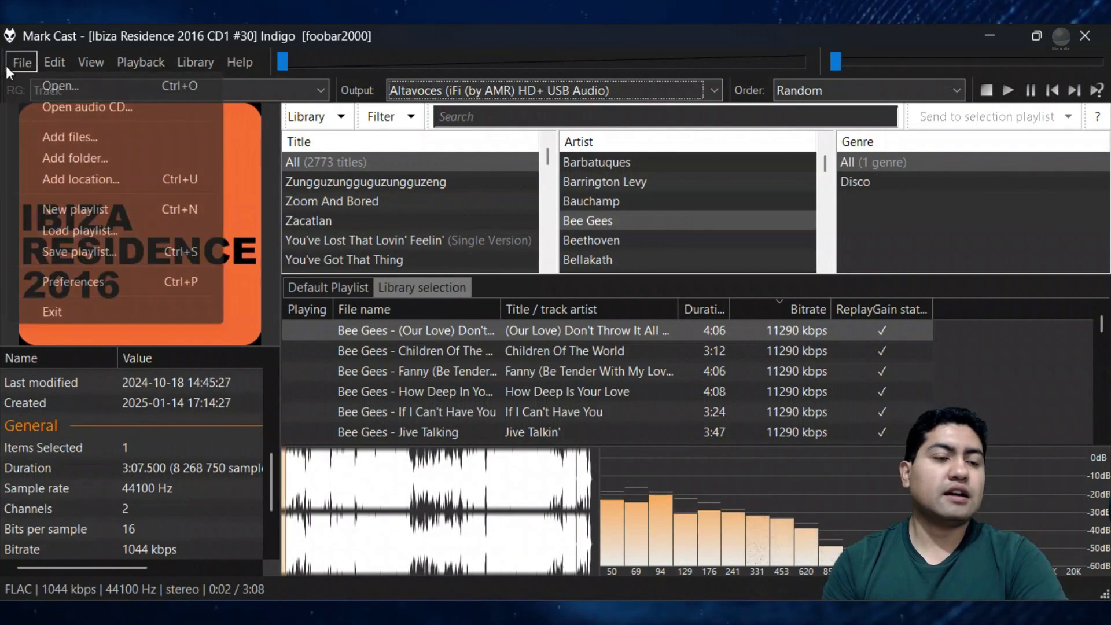
click(107, 277)
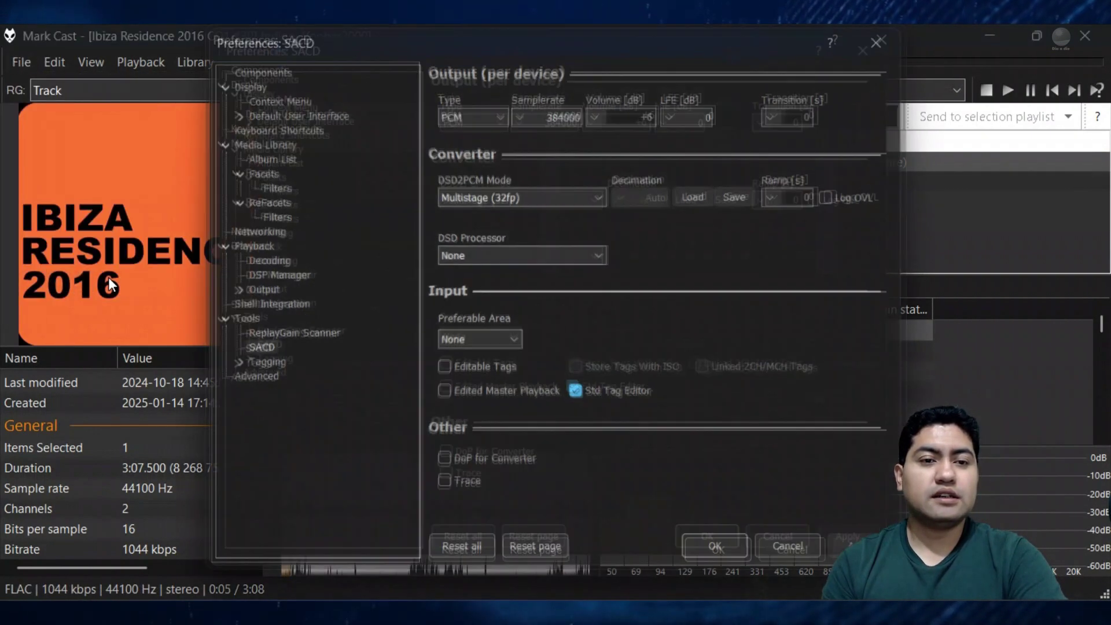
click(274, 69)
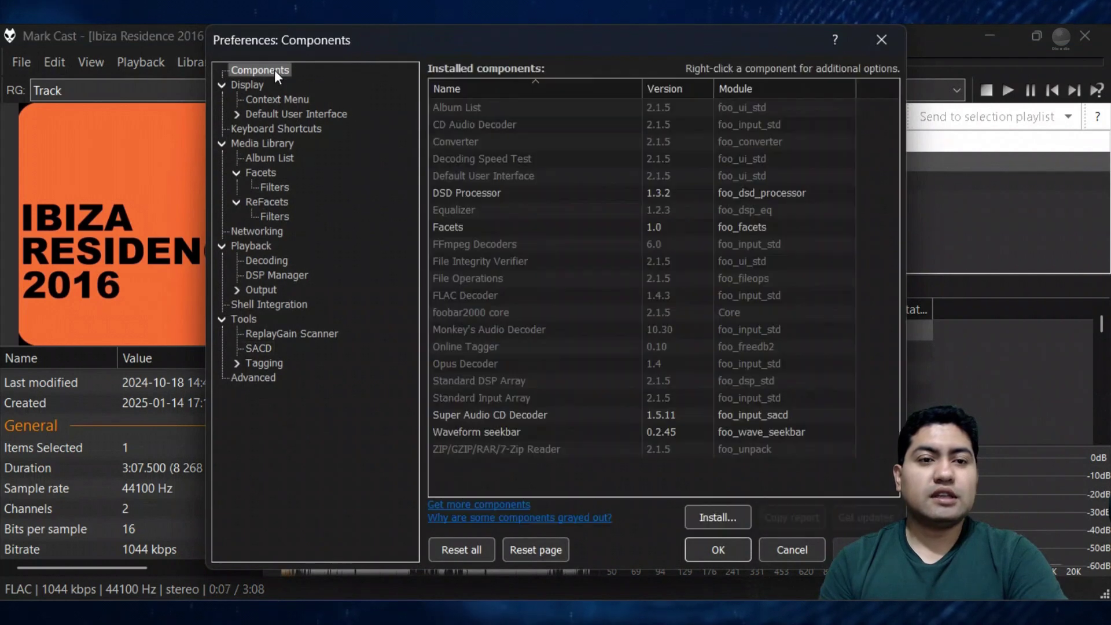
click(725, 520)
click(382, 307)
double_click(382, 307)
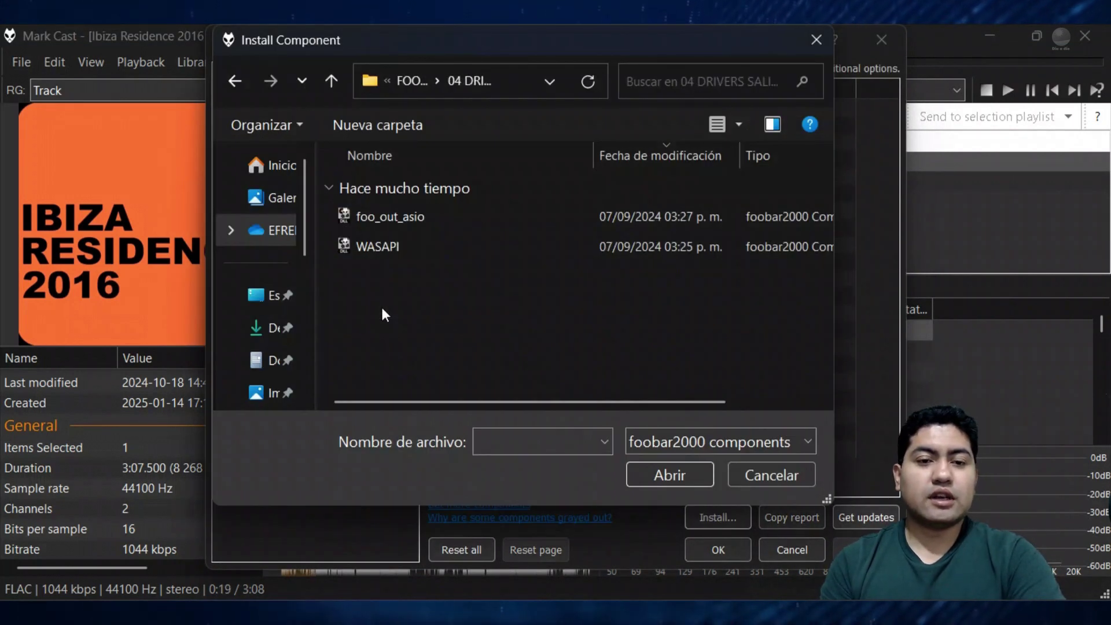
Install only the foo_out_asio component file and restart the player to apply it.
drag(419, 304, 364, 220)
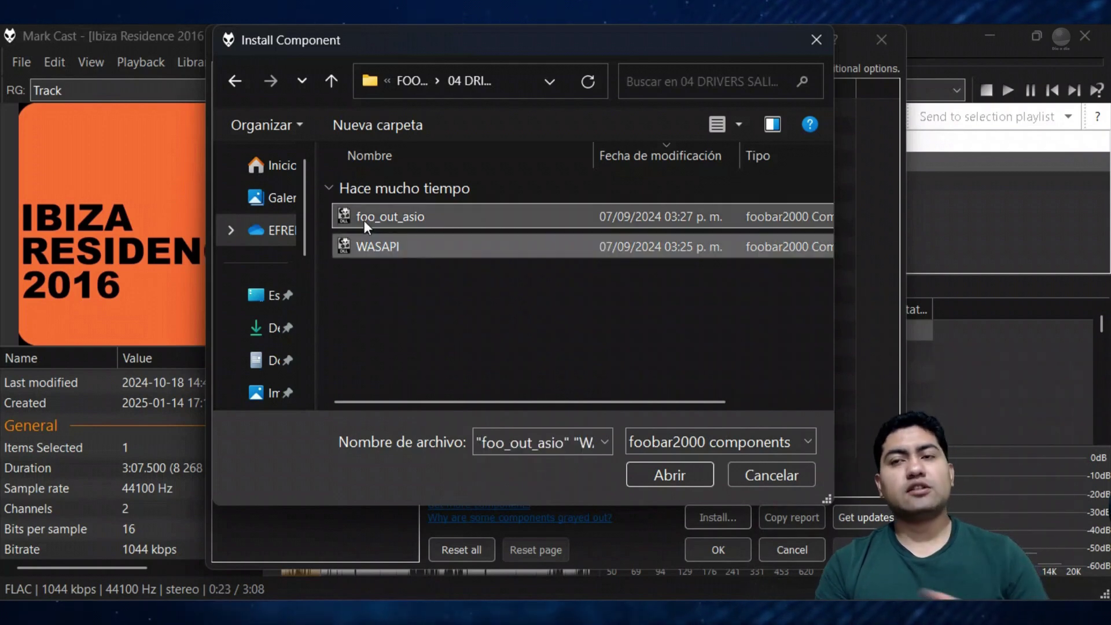
click(407, 217)
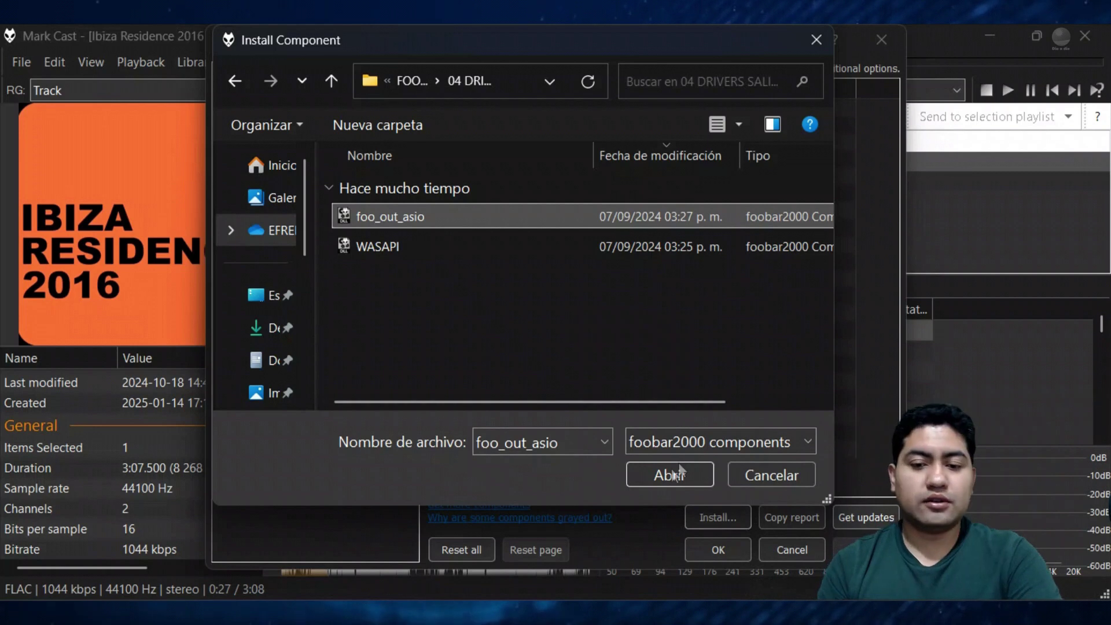
click(663, 474)
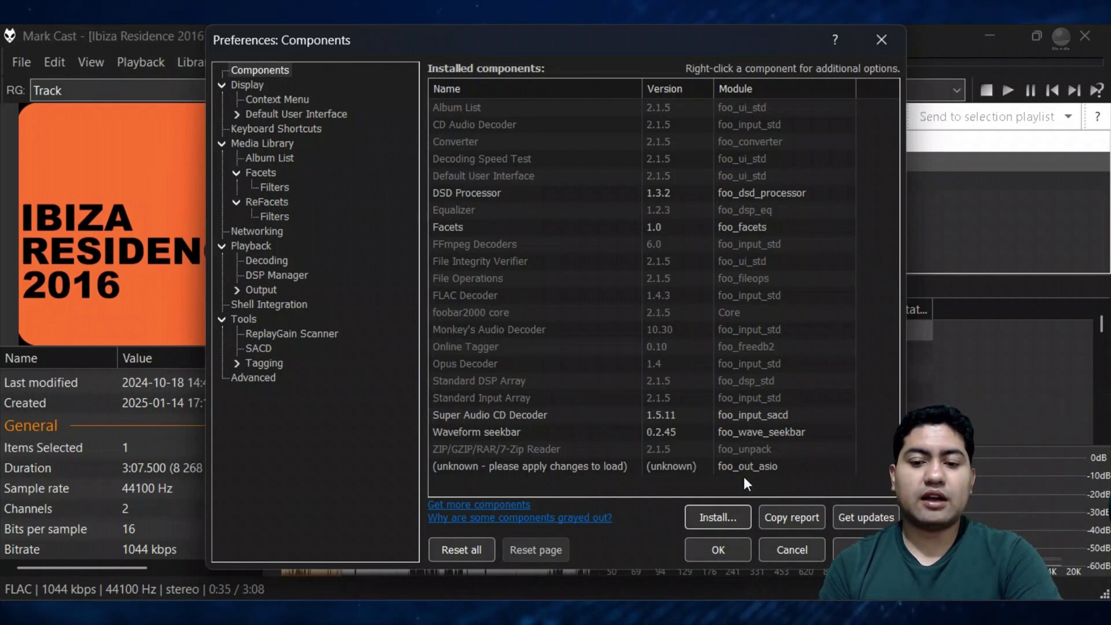
click(703, 554)
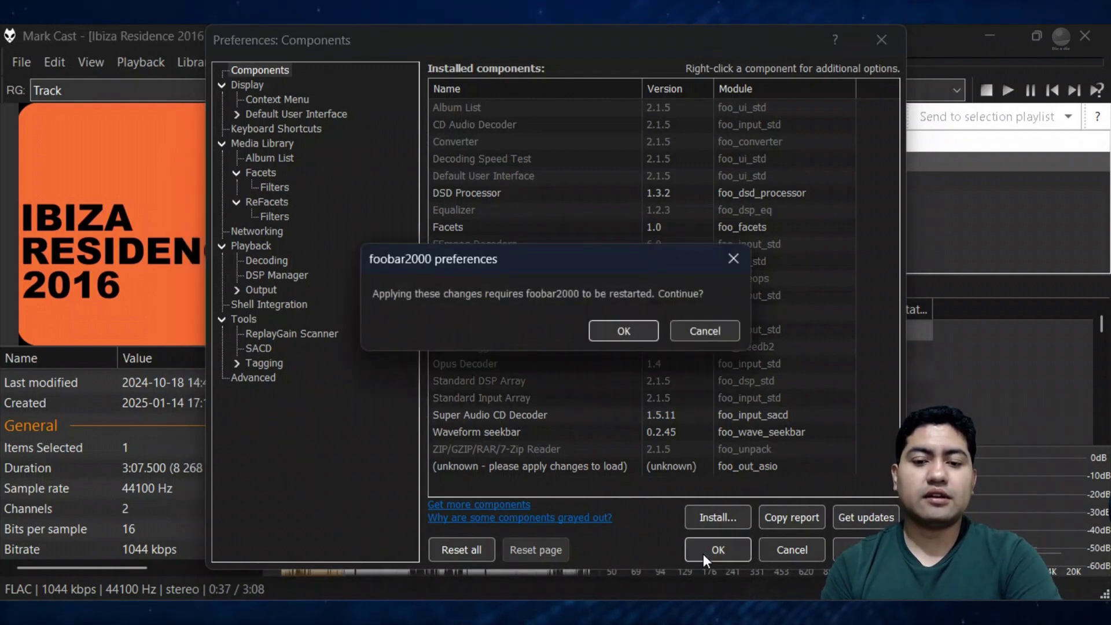
click(595, 328)
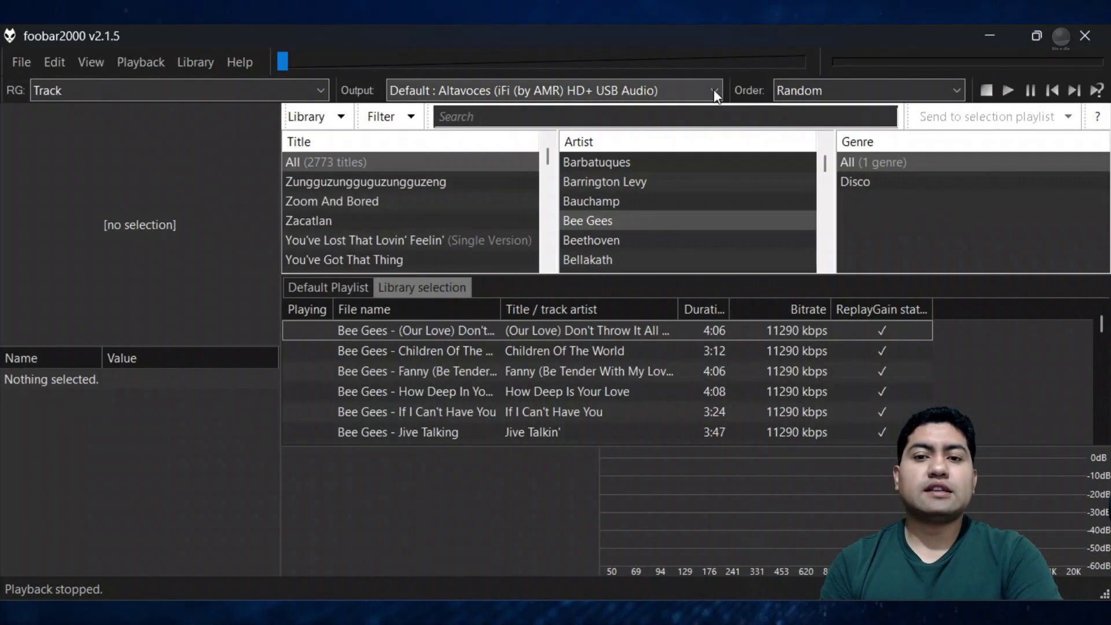
Set the playback output to ASIO : iFi USB Audio Device and start playing all titles of the library.
click(715, 91)
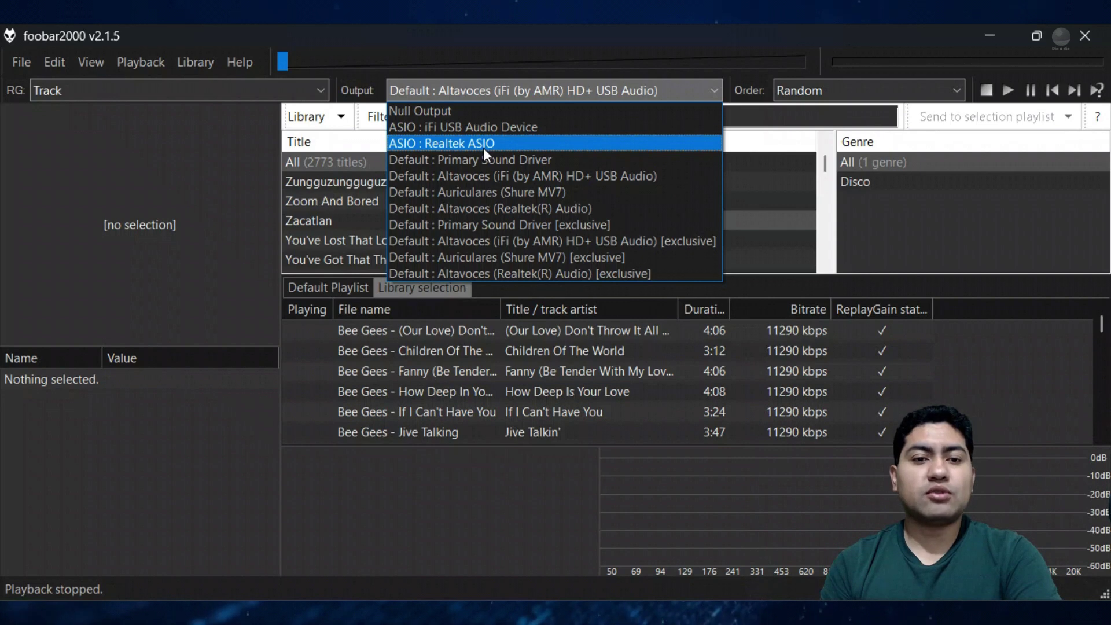
click(427, 130)
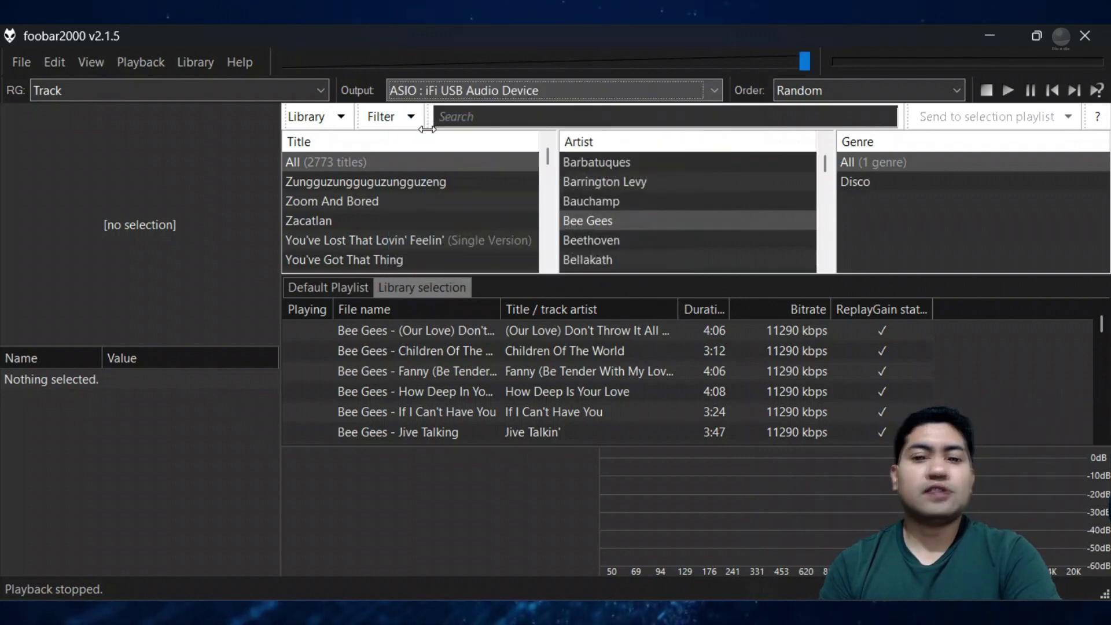
double_click(417, 167)
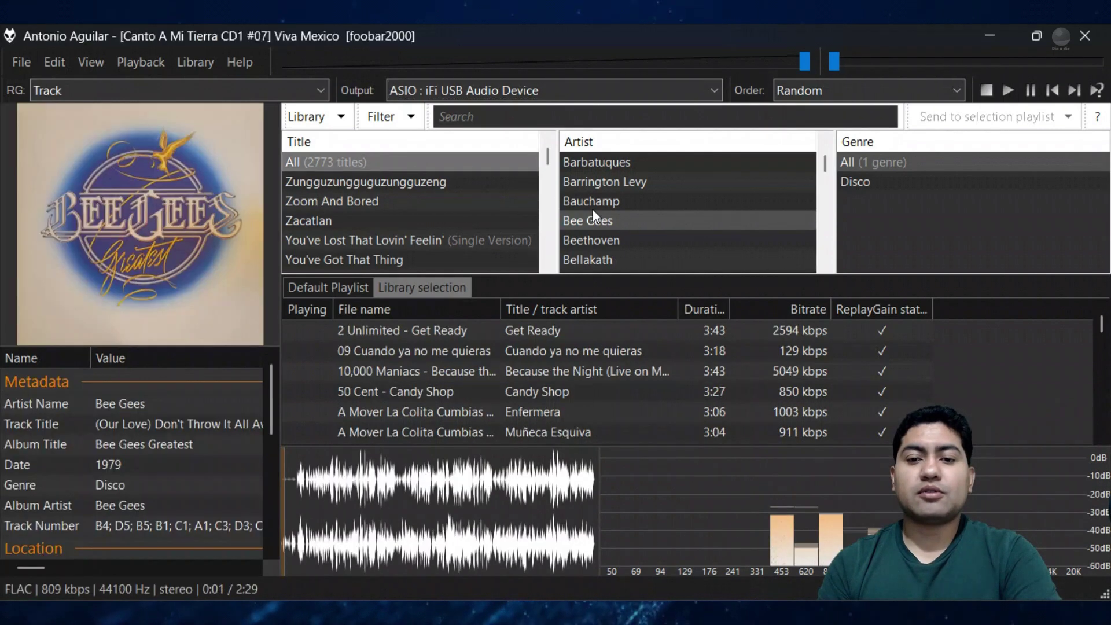
Skip to the next track and, while it plays over ASIO, switch to the browser's YouTube tab, try playing its video and pause it.
click(1075, 91)
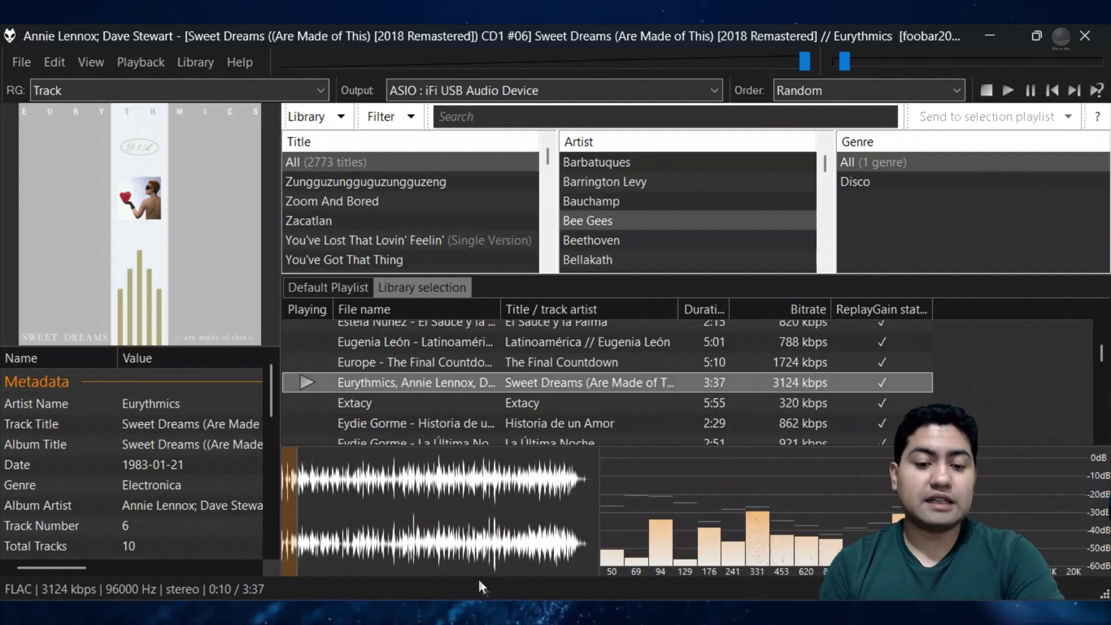
click(538, 614)
click(476, 49)
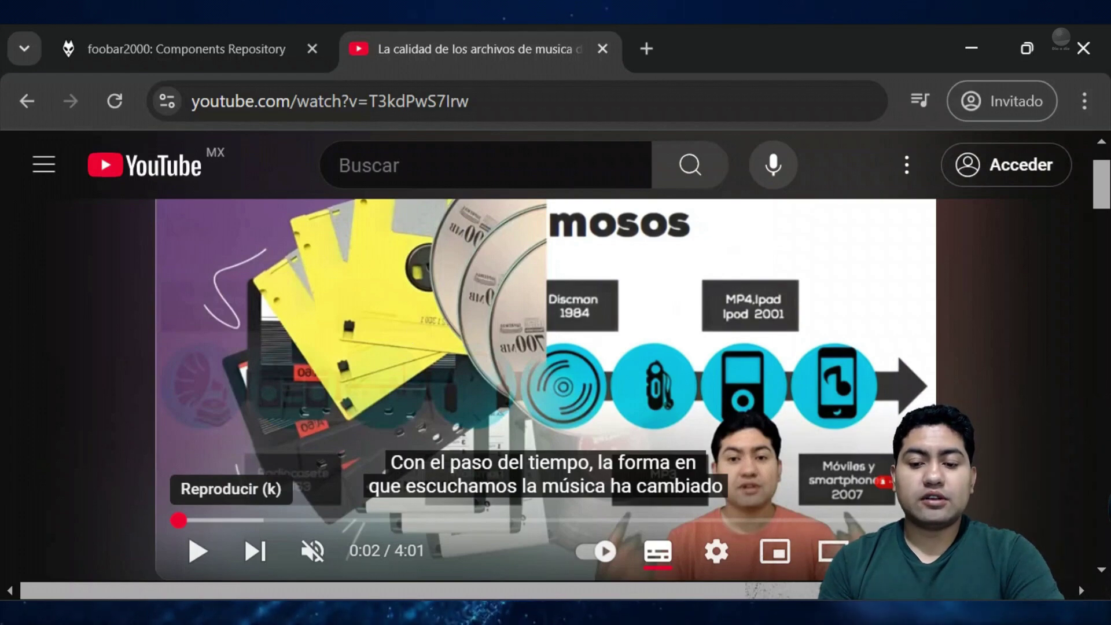
key(alt+Tab)
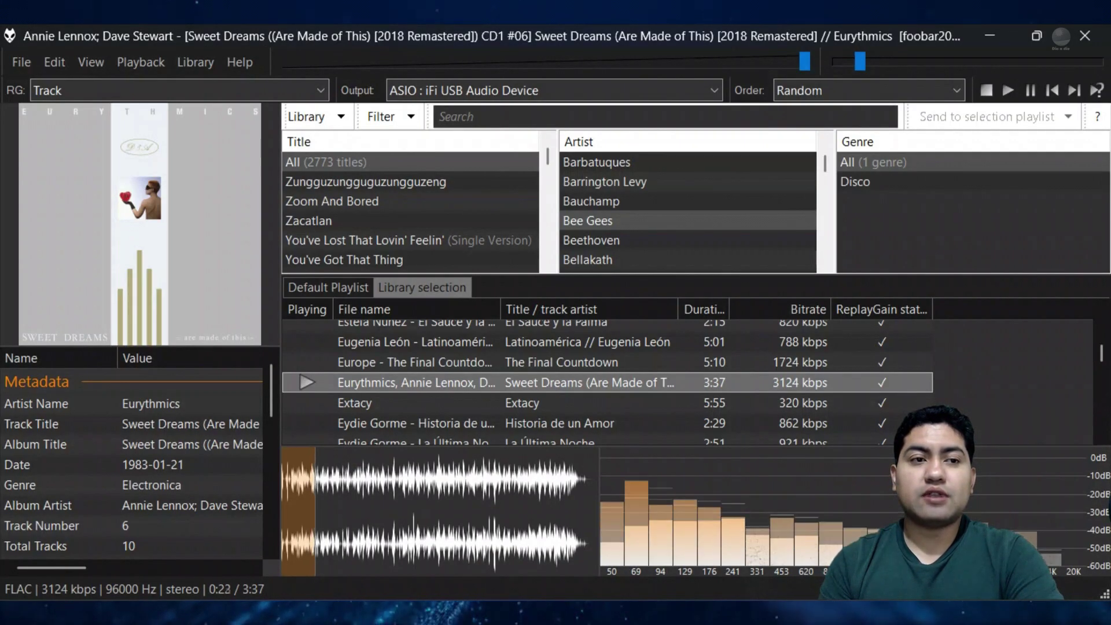
key(alt+Tab)
click(49, 501)
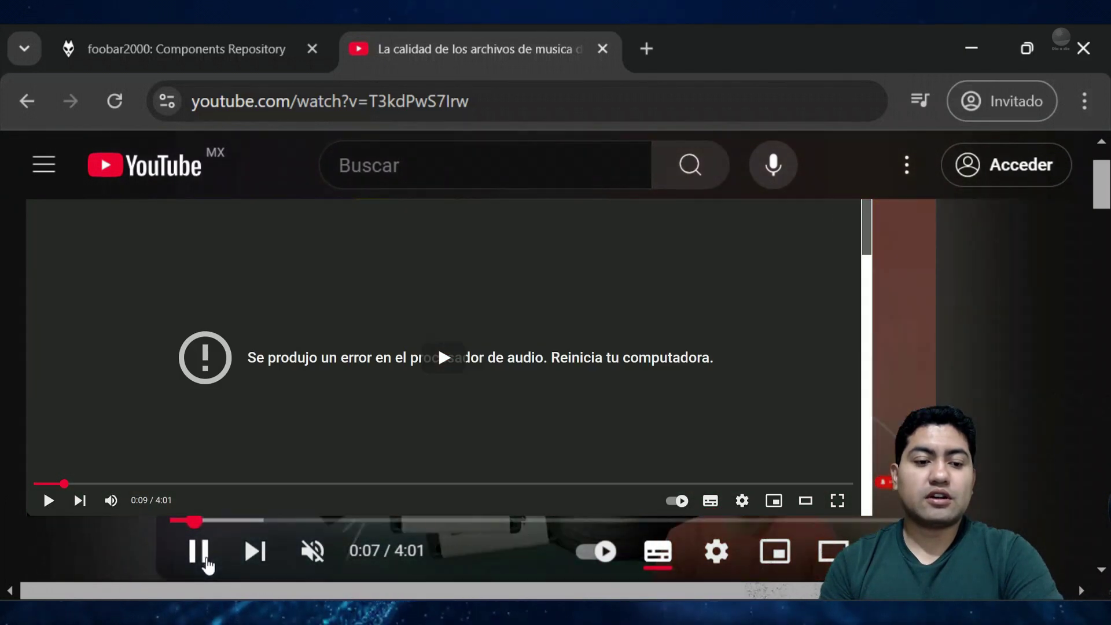
click(207, 565)
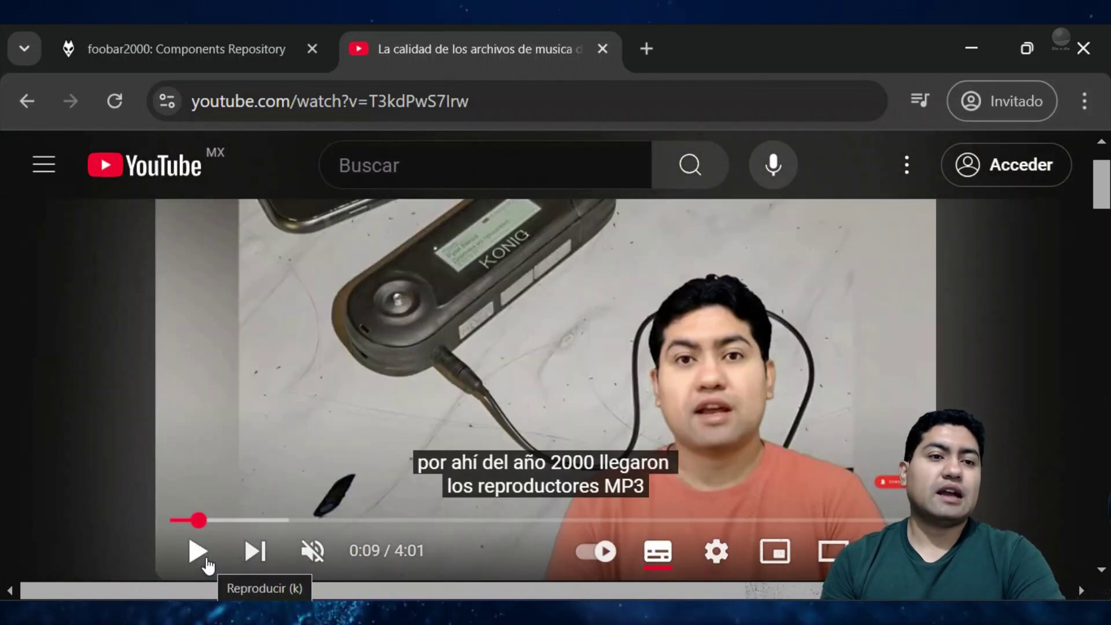
Close foobar2000 to release the audio device and reload the YouTube video page in the browser.
click(1083, 49)
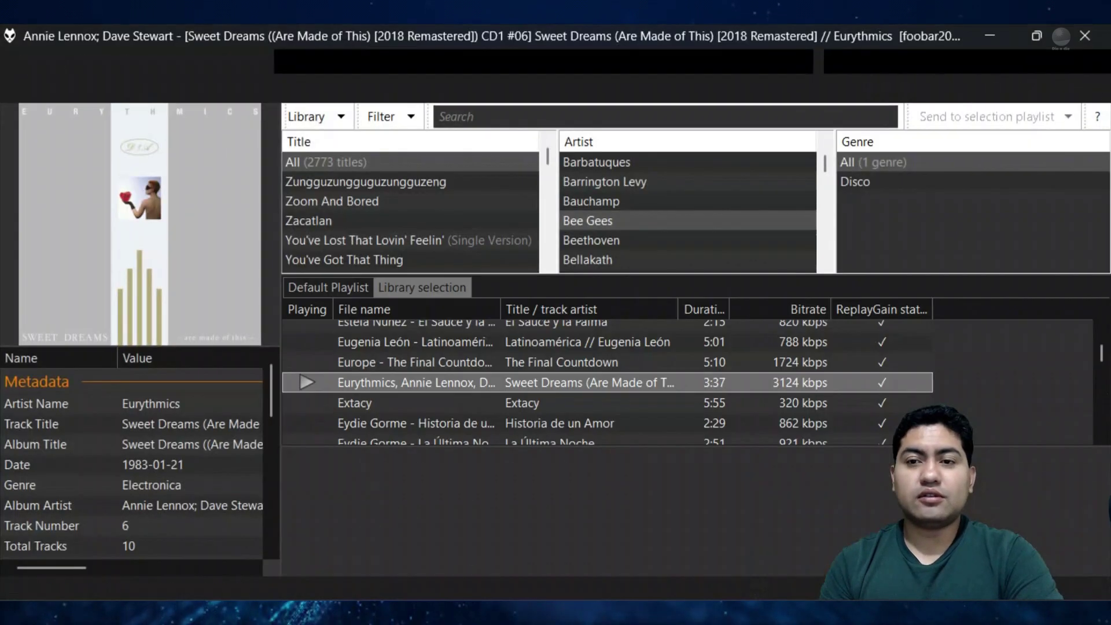
click(1096, 36)
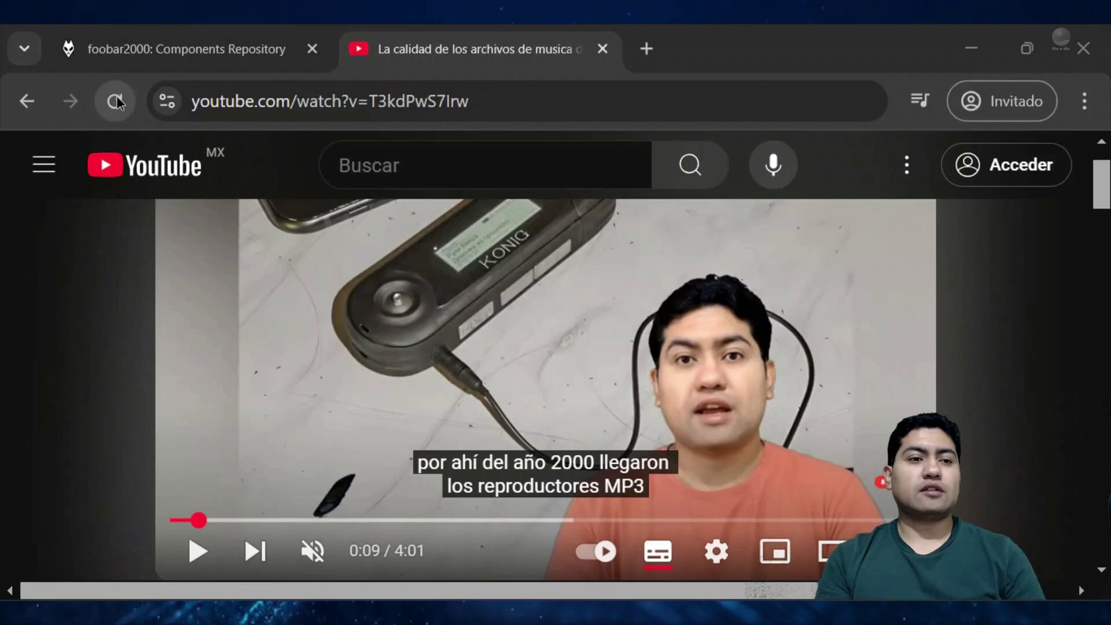
click(117, 97)
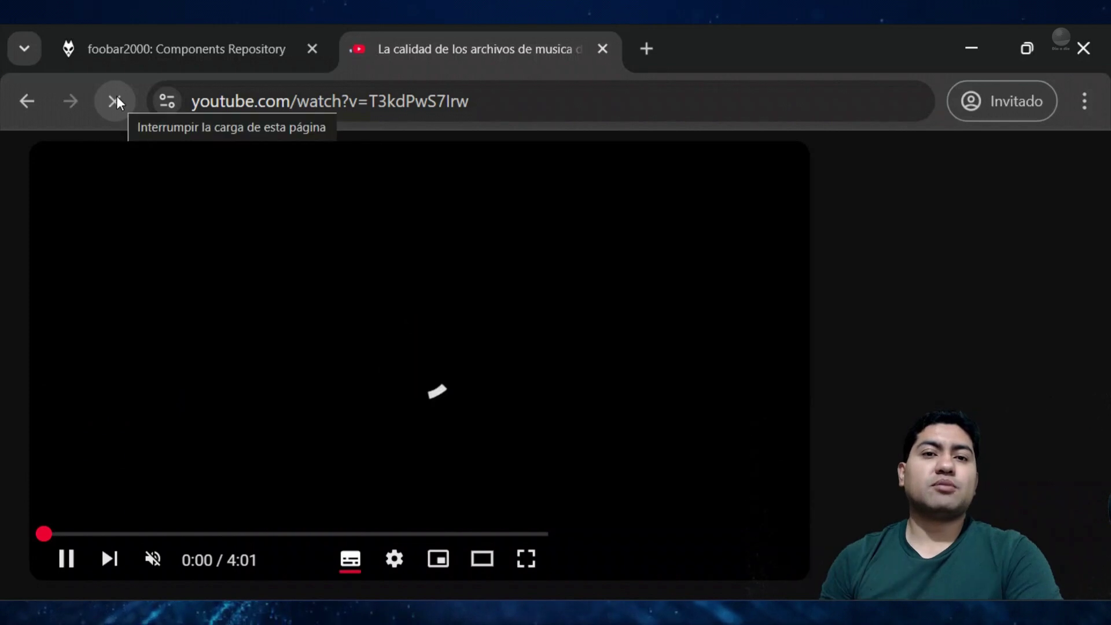